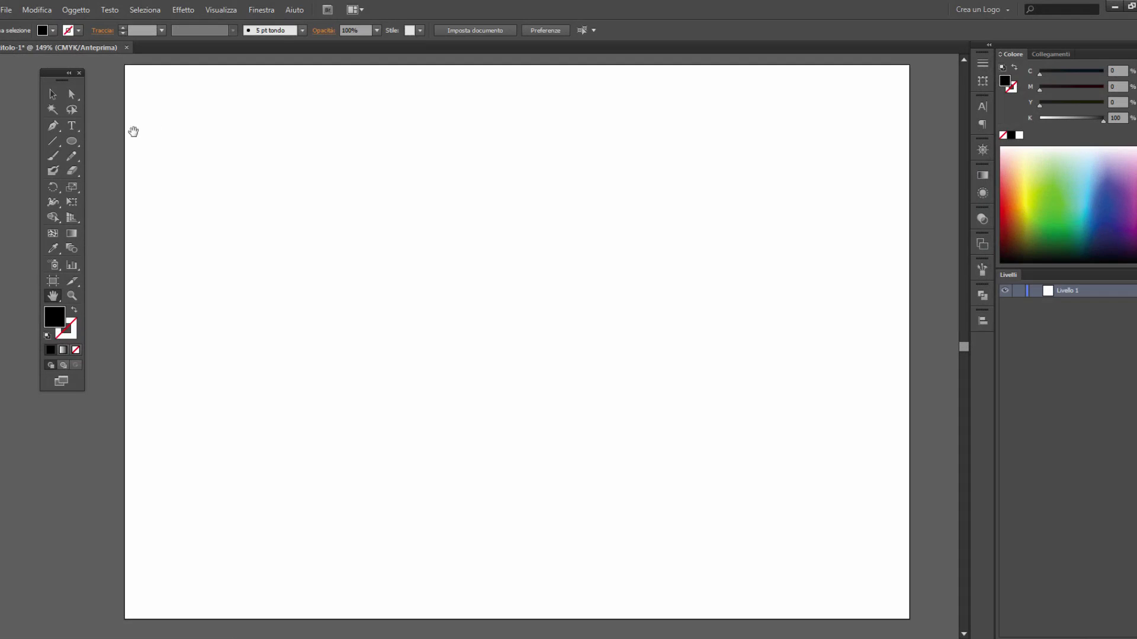
Draw a short rounded vertical bar with the Rounded Rectangle tool.
click(68, 141)
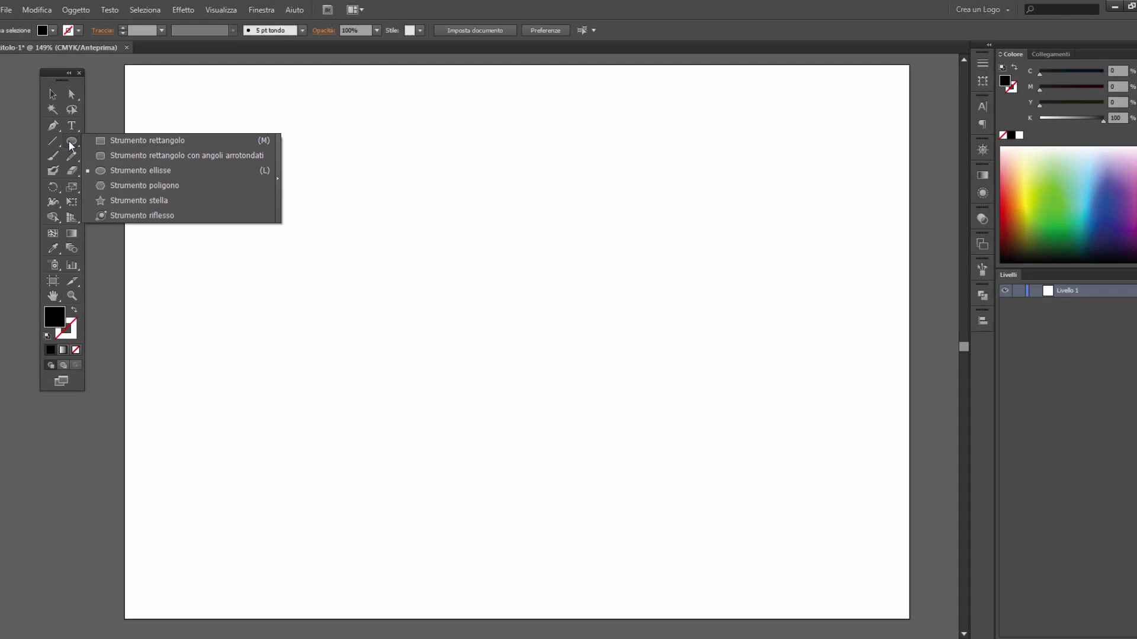
click(126, 155)
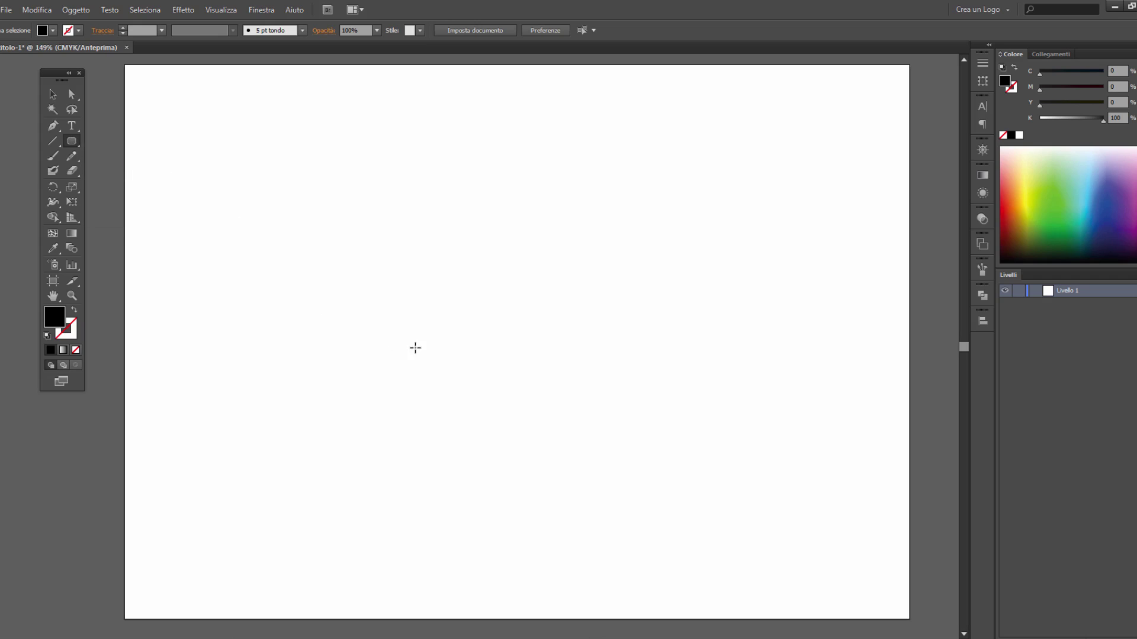
drag(489, 129, 496, 173)
Draw a black circle of about 68.7 × 69.6 mm and place it just below the bar.
drag(397, 196, 487, 289)
key(v)
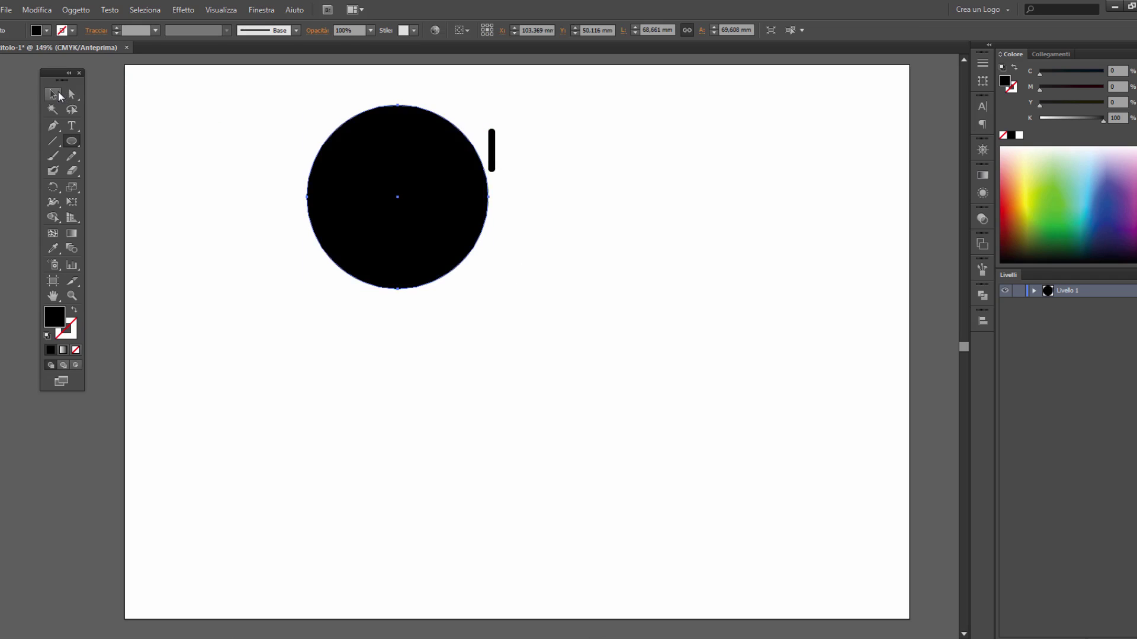
drag(427, 173, 520, 261)
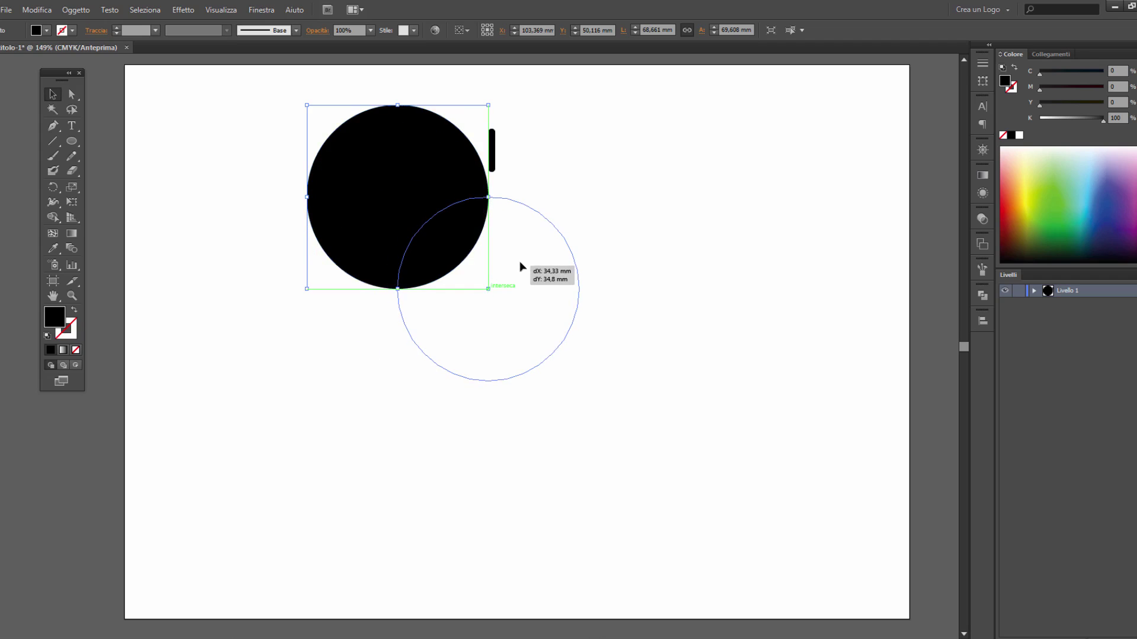
drag(520, 260, 520, 261)
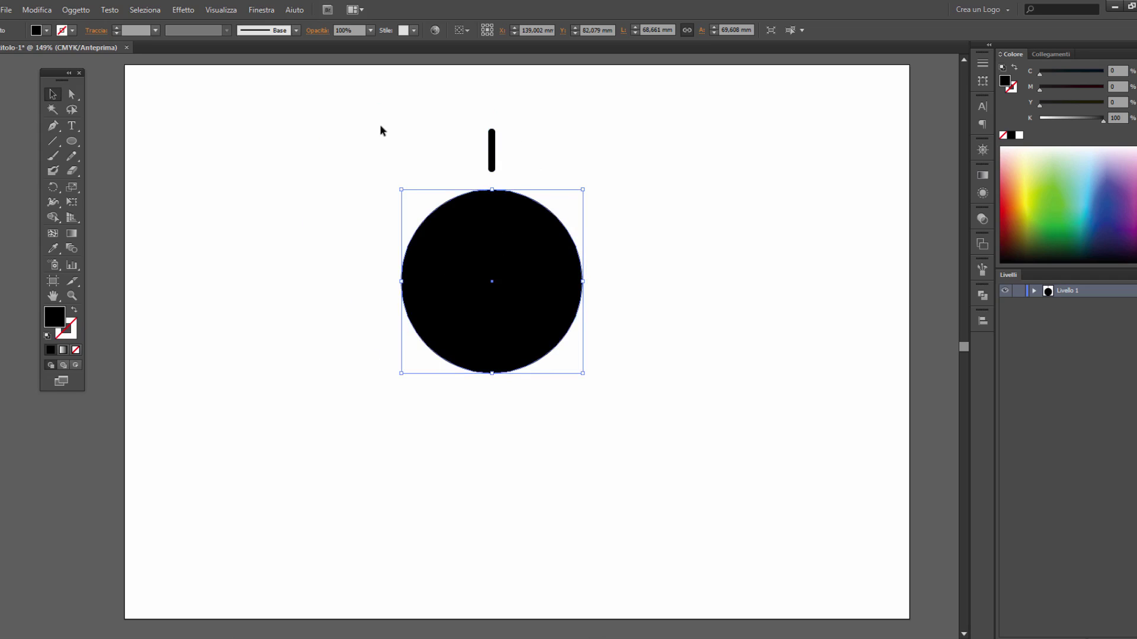
Select the bar and circle and apply Horizontal Align Center so the bar sits above the circle.
drag(379, 123, 586, 332)
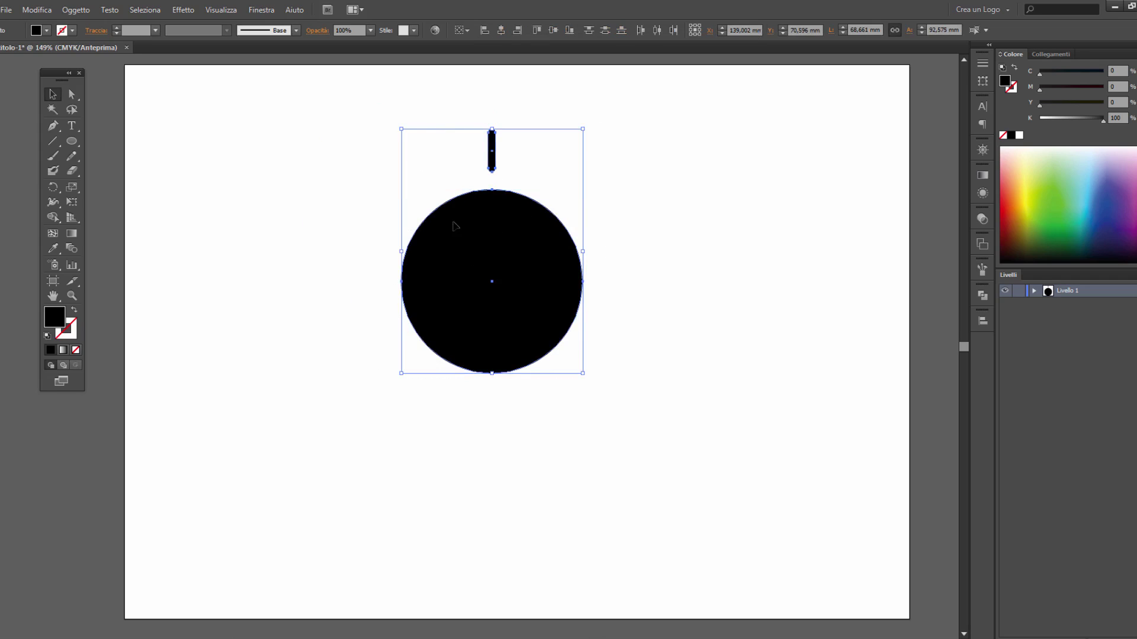
click(985, 319)
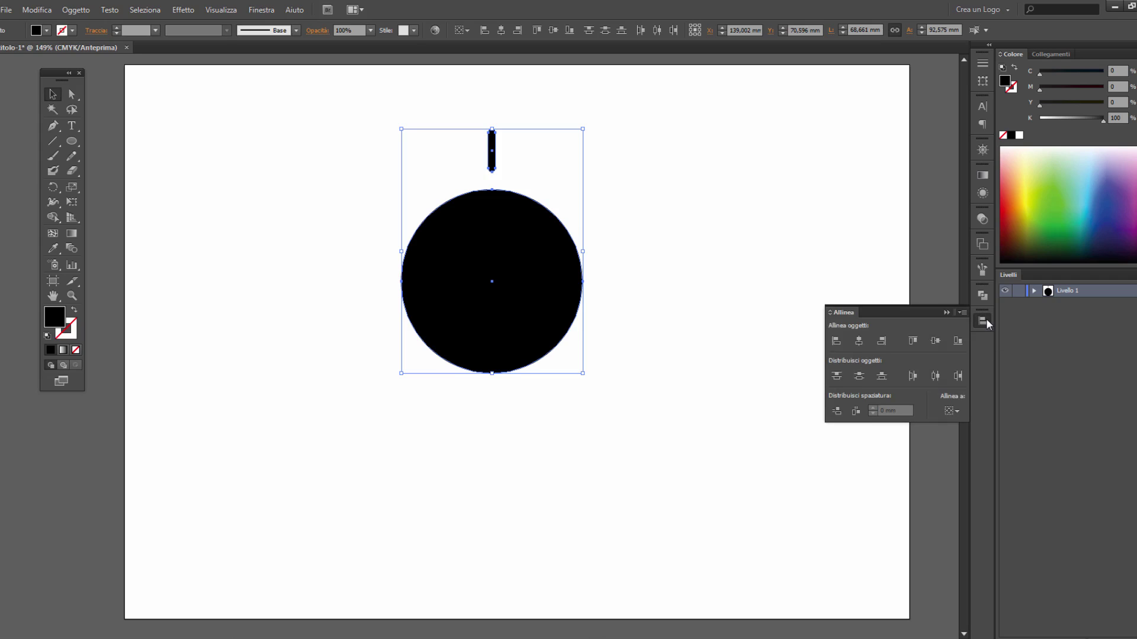
click(949, 410)
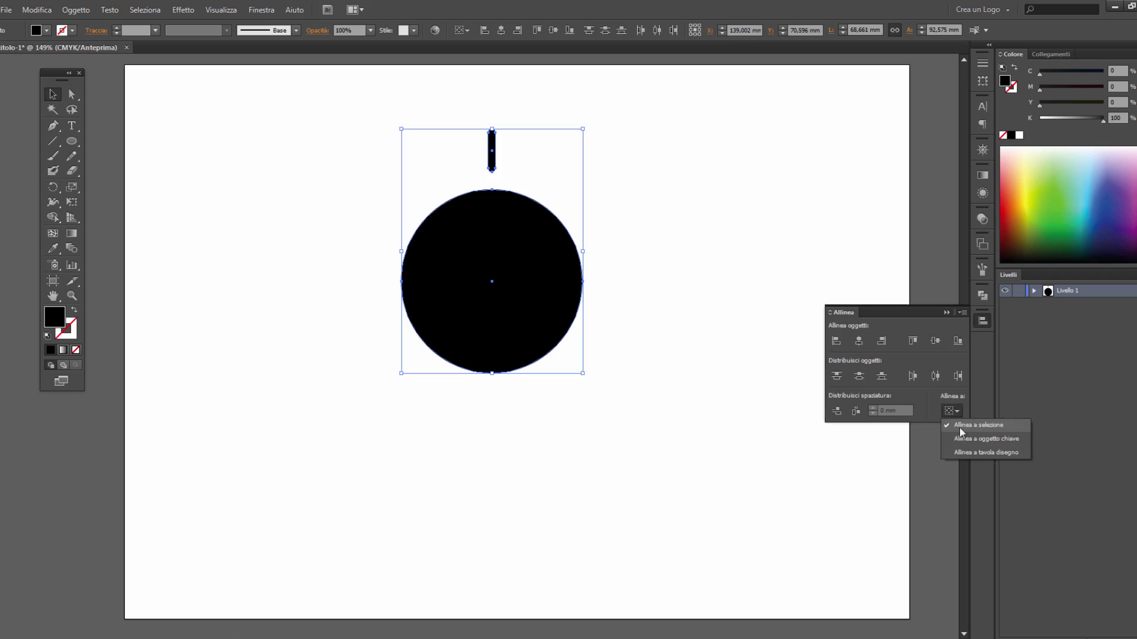
click(859, 342)
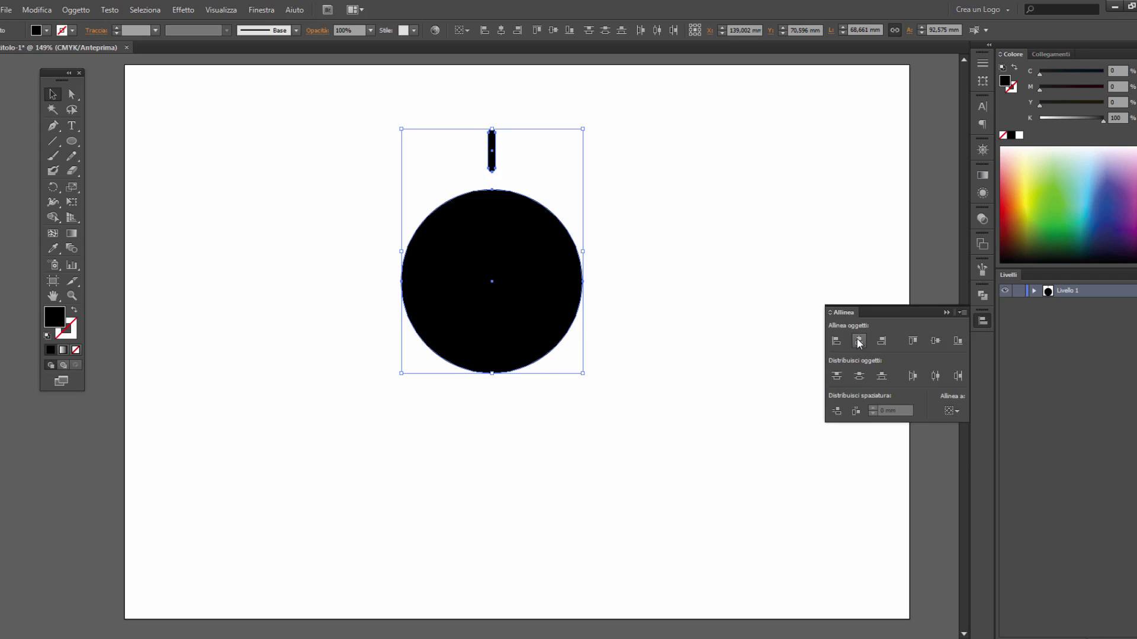
click(982, 321)
click(371, 274)
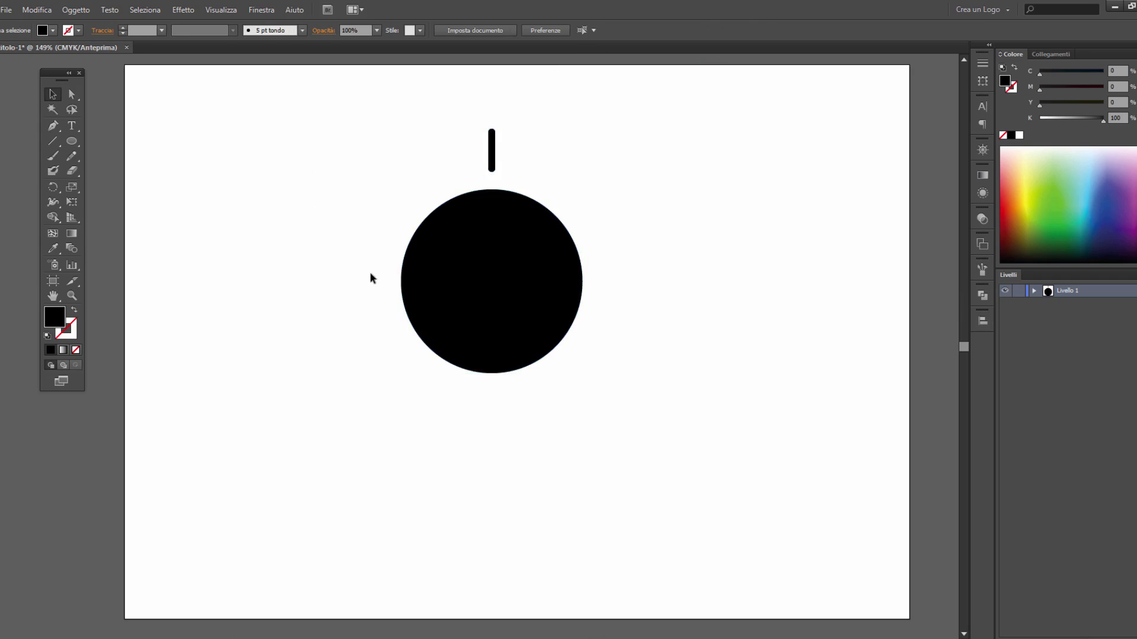
drag(393, 129, 652, 328)
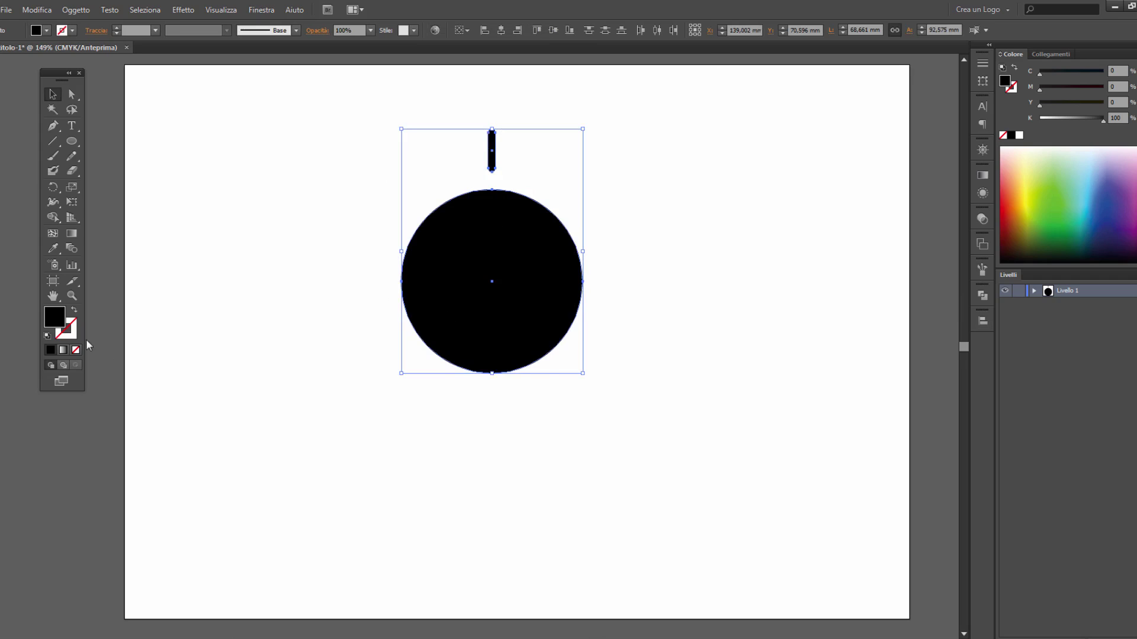
Make both shapes unfilled outlines with a 0.5 pt black stroke.
click(74, 310)
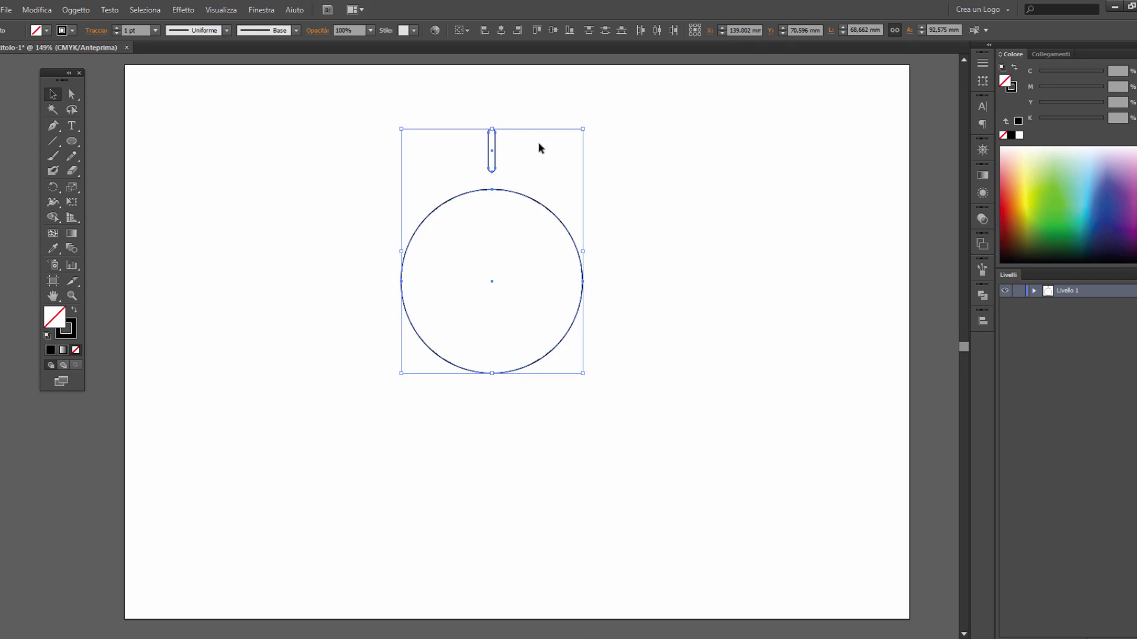
click(155, 30)
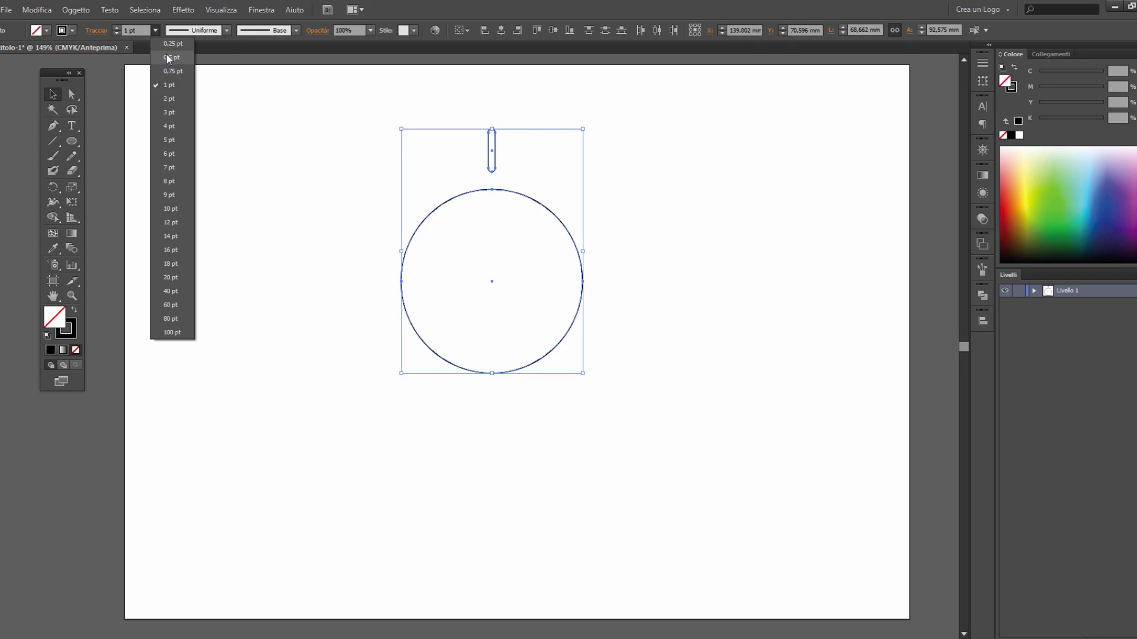
click(169, 55)
Reselect the outlined shapes, then select only the bar.
drag(384, 134, 599, 363)
click(657, 367)
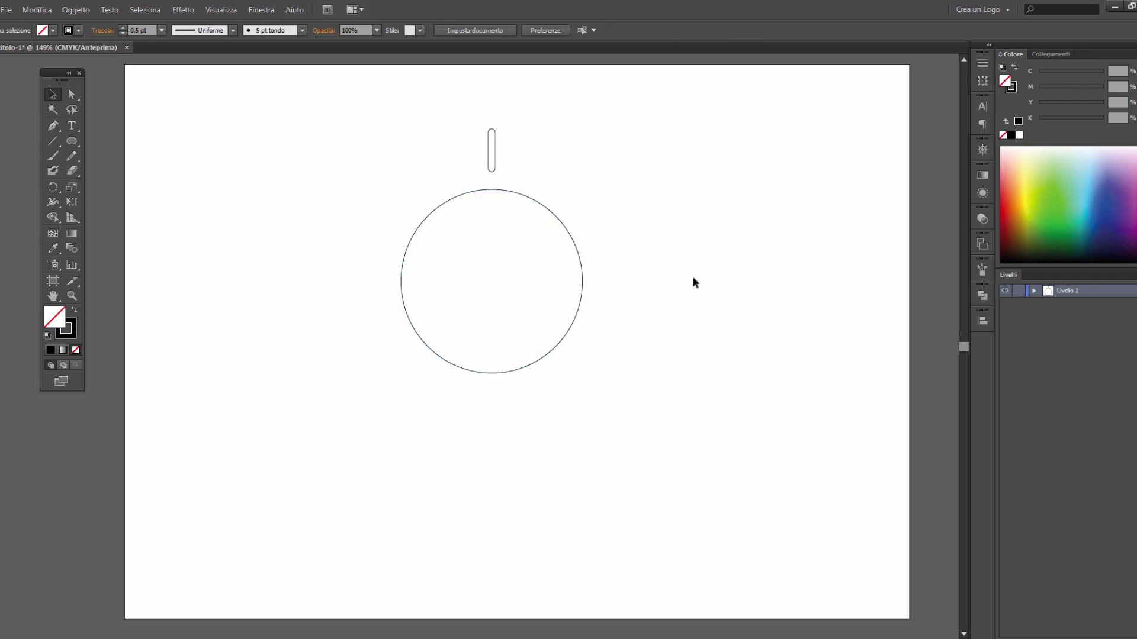
click(489, 148)
shift+click(491, 190)
click(94, 179)
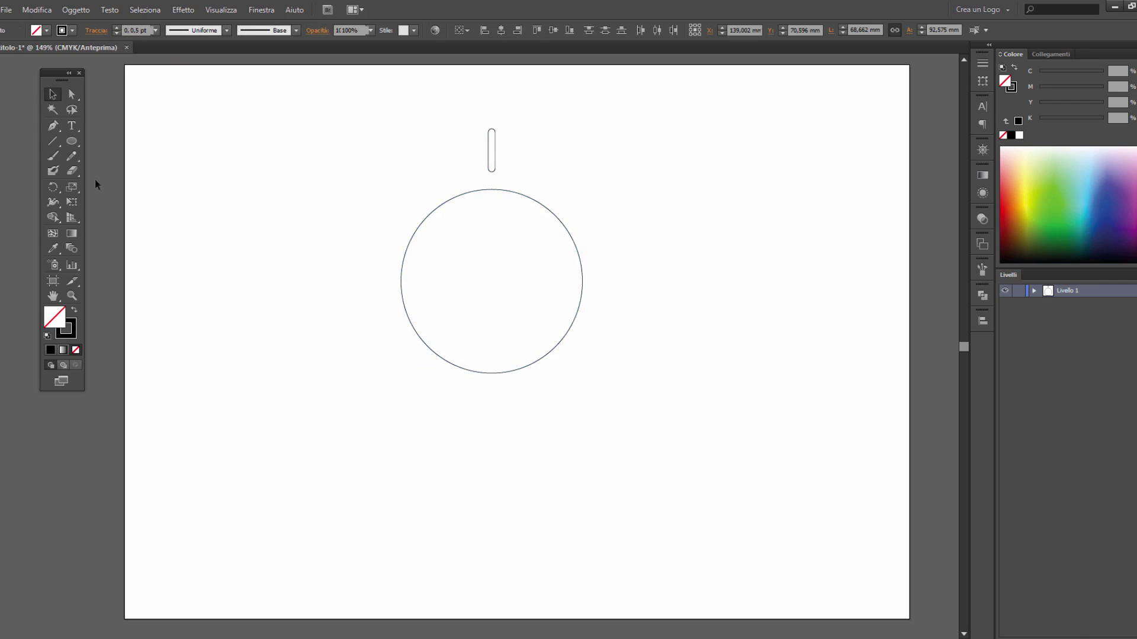
click(495, 142)
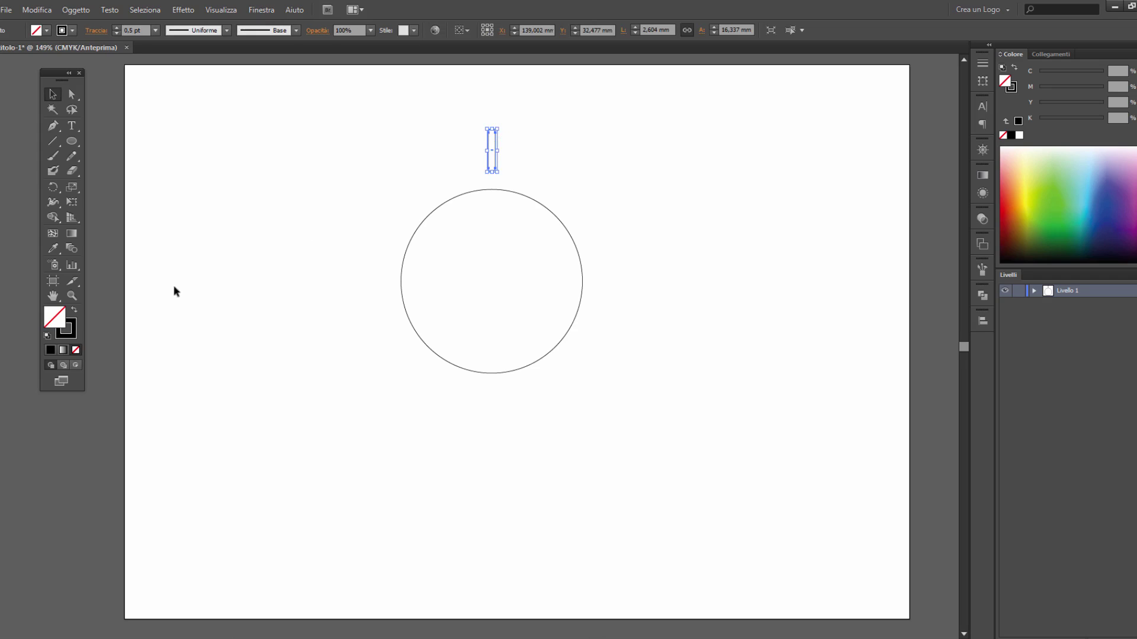
Set the Rotate pivot at the circle's centre and open the Rotate dialog.
click(54, 187)
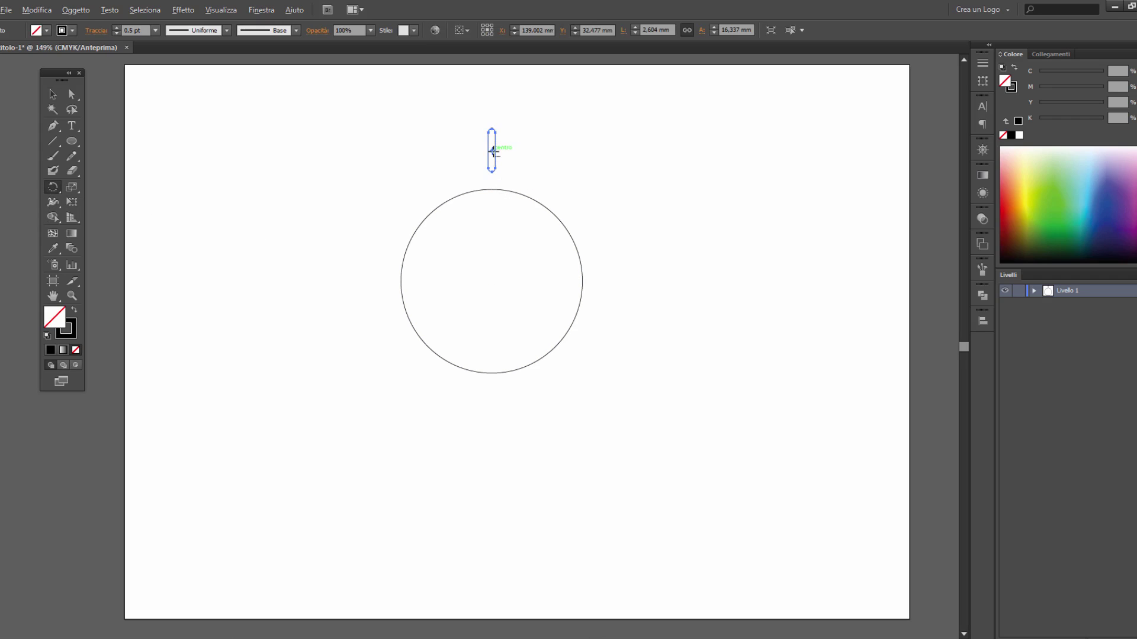
drag(493, 152, 494, 261)
drag(491, 271, 493, 282)
alt+click(493, 282)
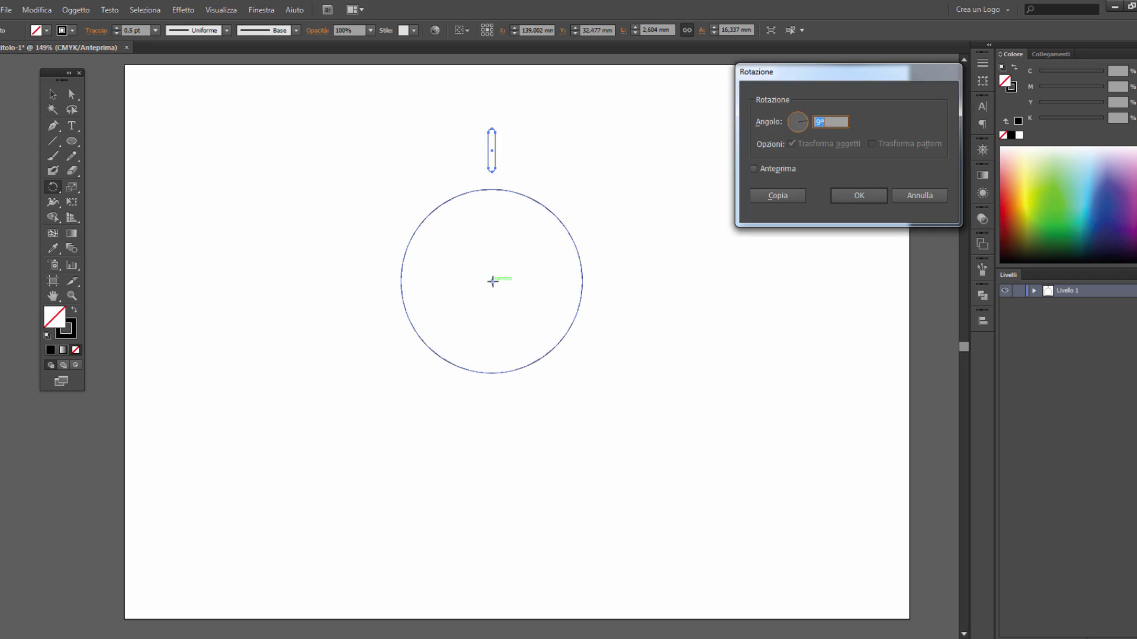
drag(775, 79, 700, 128)
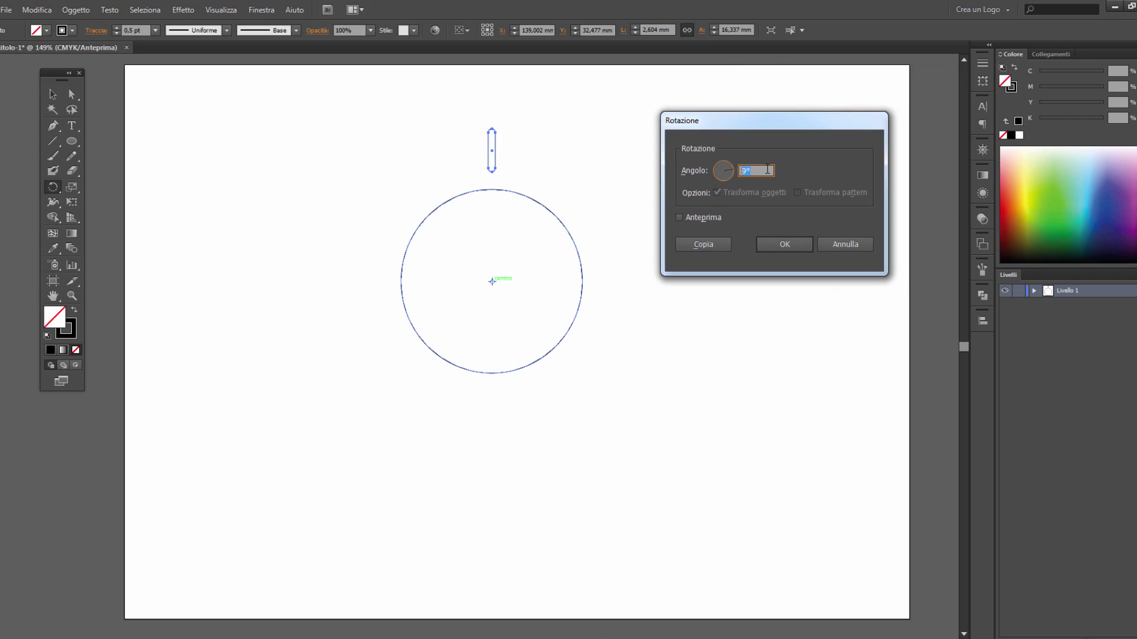
Preview a 9° rotation and create a rotated copy of the bar.
click(680, 217)
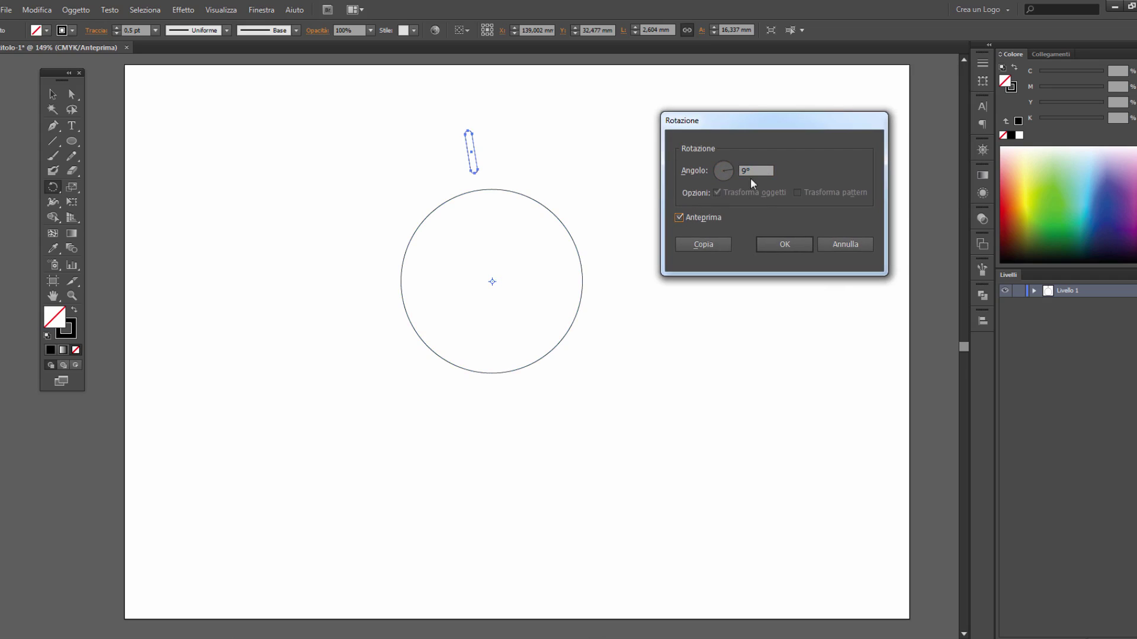
click(679, 218)
click(680, 218)
click(679, 218)
click(679, 218)
click(678, 218)
click(680, 218)
click(703, 244)
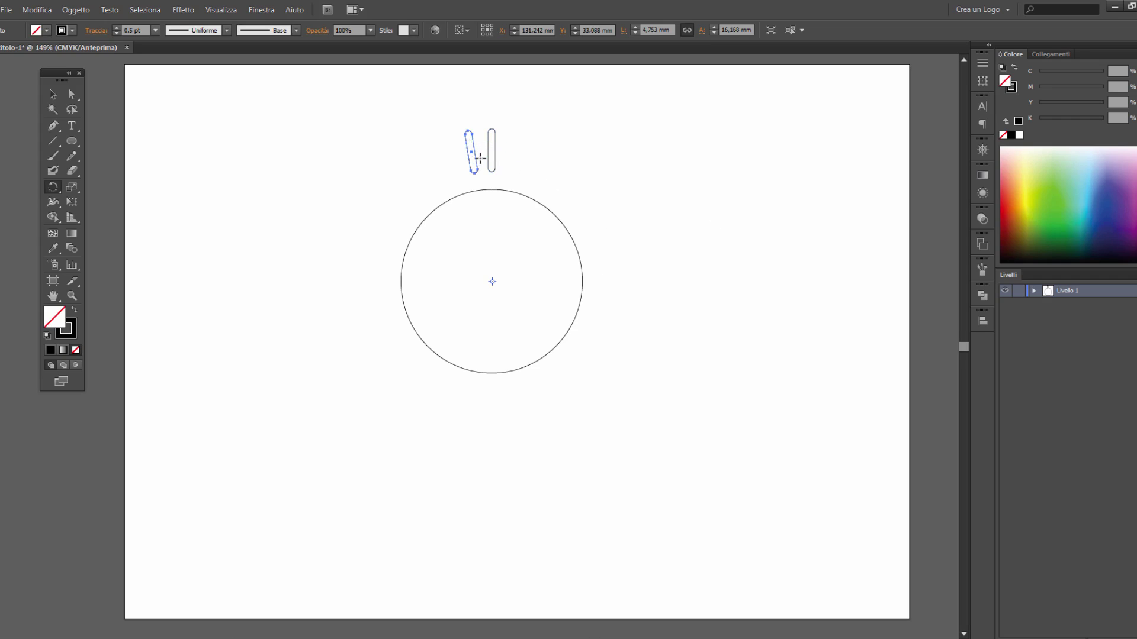
click(52, 94)
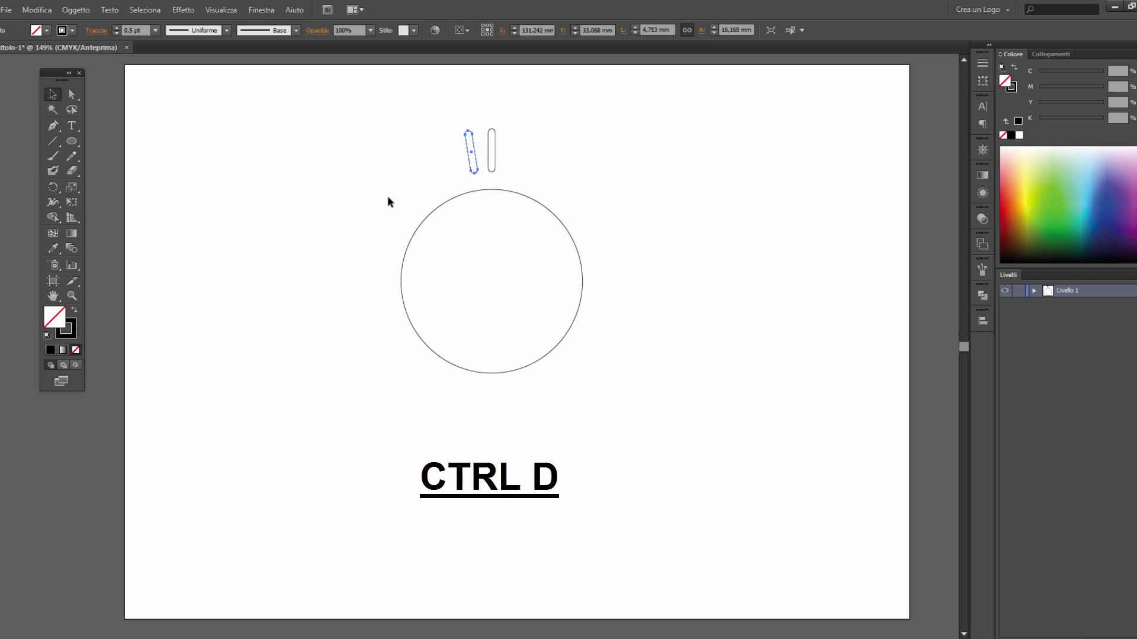
Repeat the 9° rotate-copy with Ctrl+D until bars ring the whole circle.
key(ctrl+d)
key(ctrl+d)
key(ctrl+d)
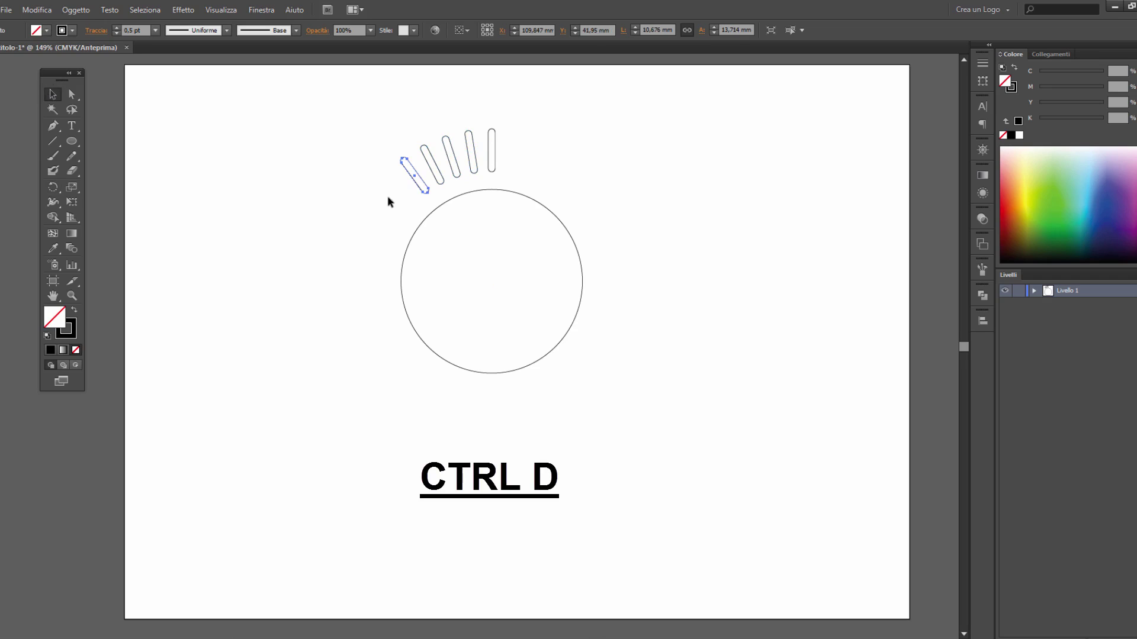
key(ctrl+d)
key(ctrl+d)
key(ctrl+d)
key(ctrl+d)
key(ctrl+d)
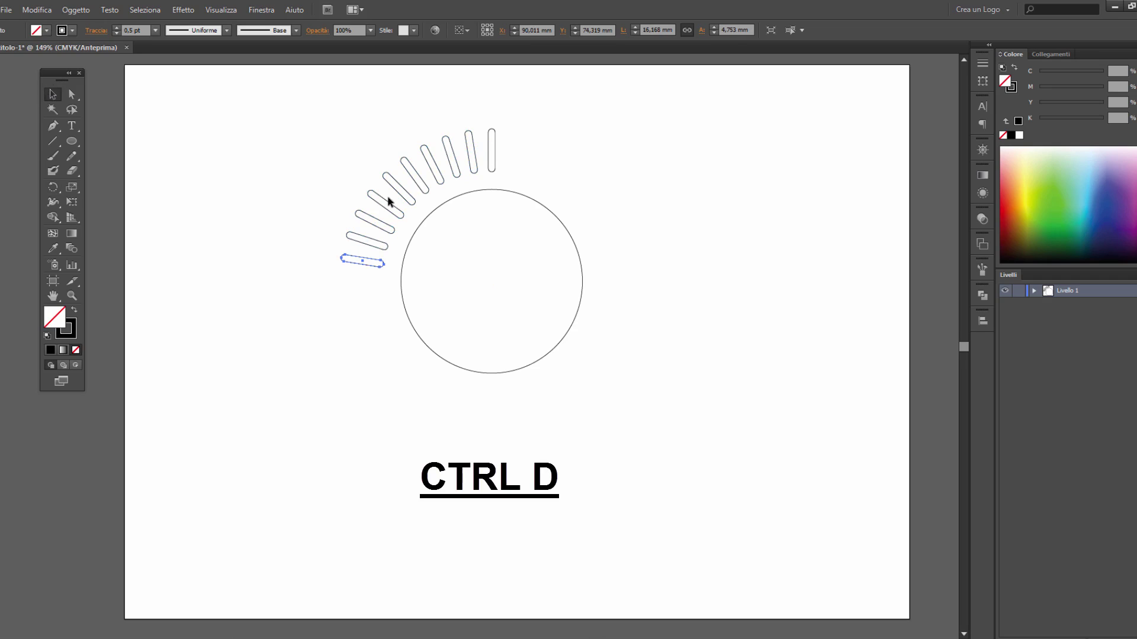
key(ctrl+d)
key(ctrl+d)
key(ctrl+d)
key(ctrl+d)
key(ctrl+d)
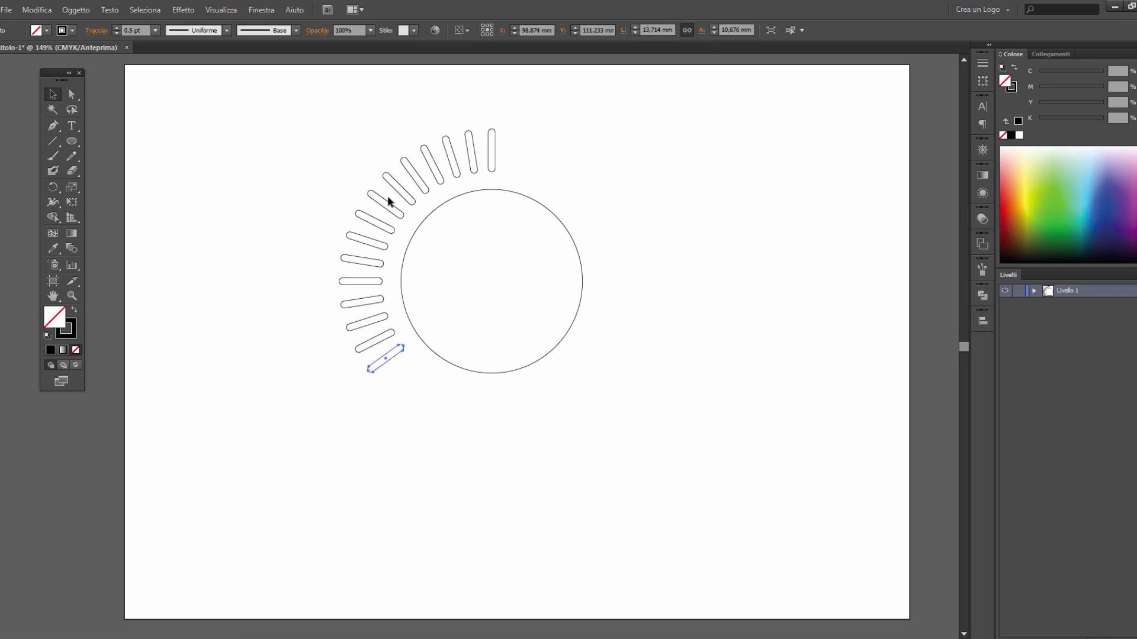
key(ctrl+d)
key(ctrl+d)
key(ctrl+d)
key(ctrl+d)
key(ctrl+d)
key(ctrl+d)
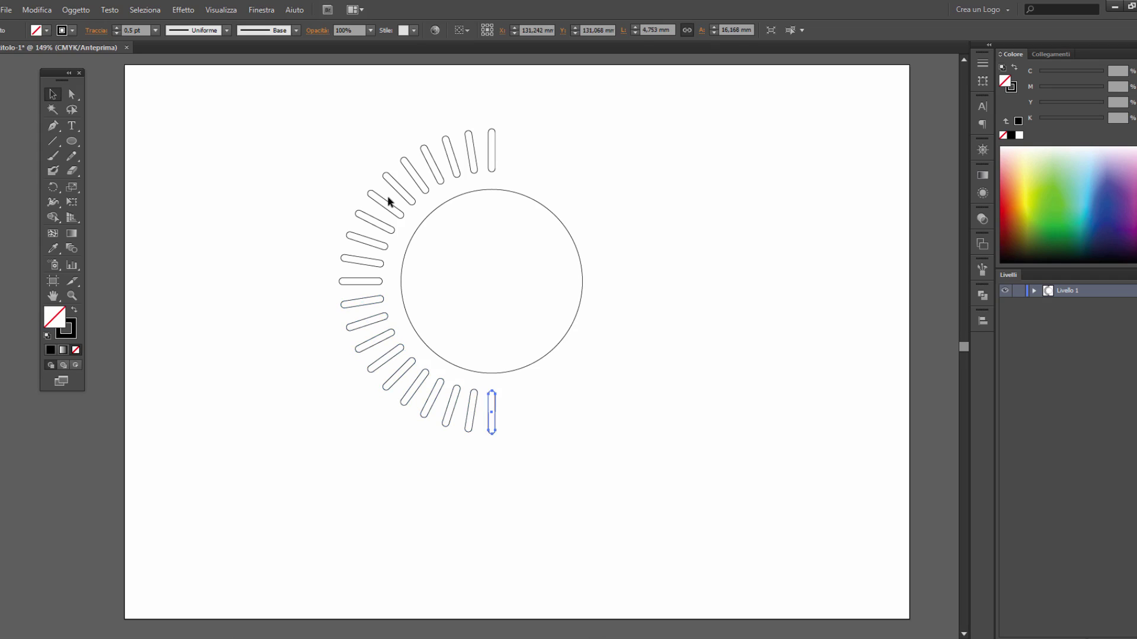
key(ctrl+d)
key(ctrl+d)
key(ctrl+d)
key(ctrl+d)
key(ctrl+d)
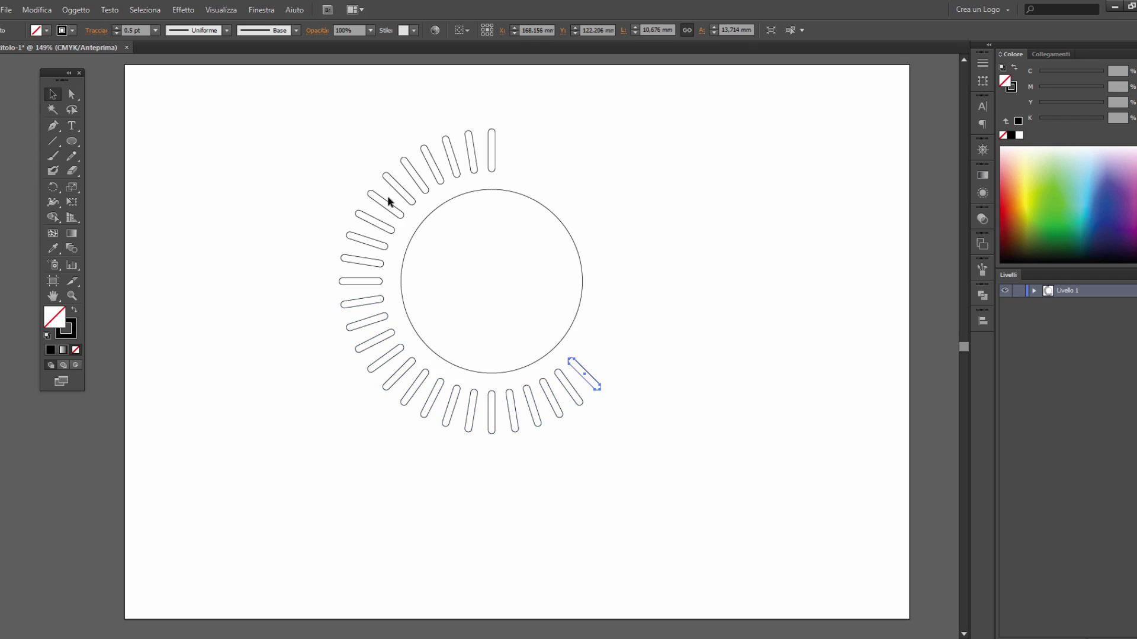
key(ctrl+d)
key(ctrl+d)
key(ctrl+d)
key(ctrl+d)
key(ctrl+d)
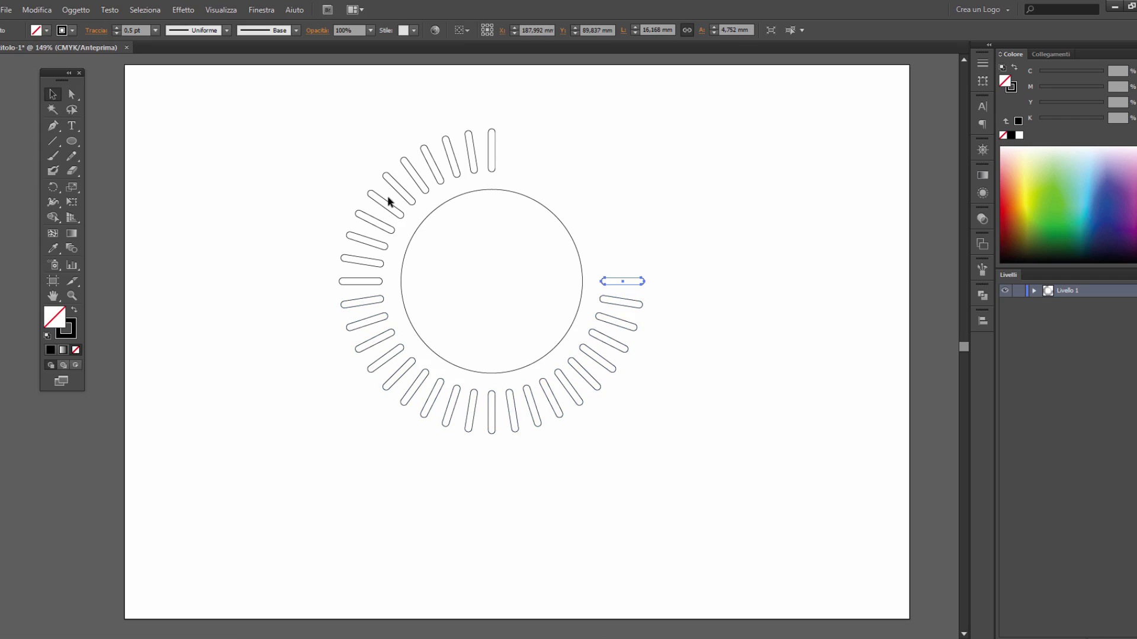
key(ctrl+d)
key(ctrl+d)
key(ctrl+d)
key(ctrl+d)
key(ctrl+d)
key(ctrl+d)
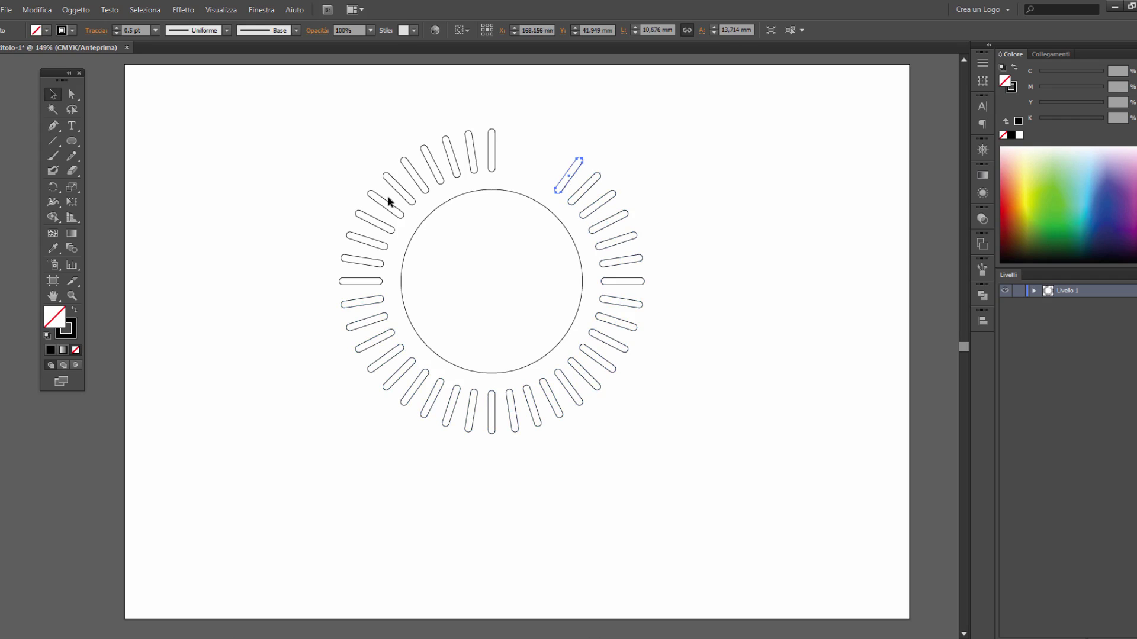
key(ctrl+d)
key(ctrl+d)
key(ctrl+d)
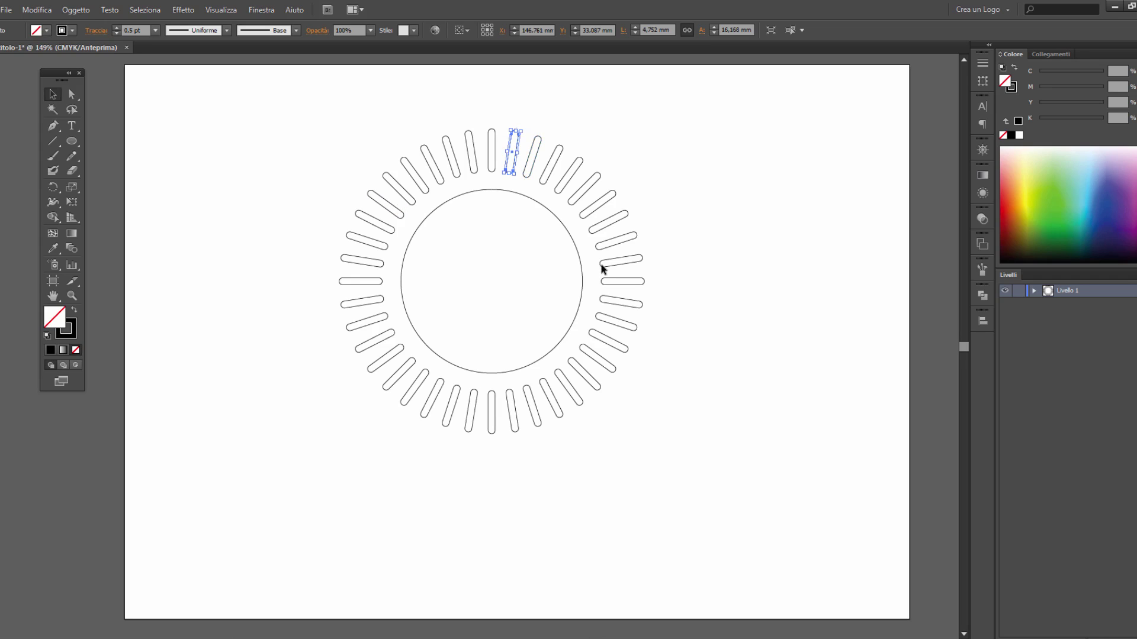
Scale the bar-ringed sun to about 73.65 mm wide and move it to the top-left corner.
click(52, 94)
drag(305, 143, 749, 427)
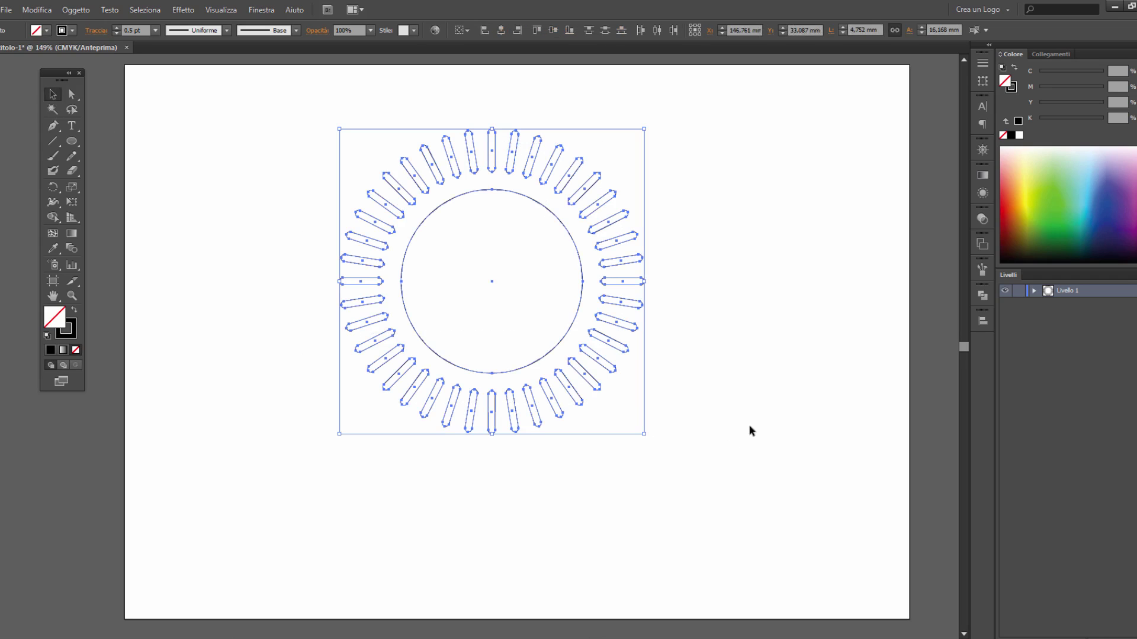
drag(582, 283, 378, 228)
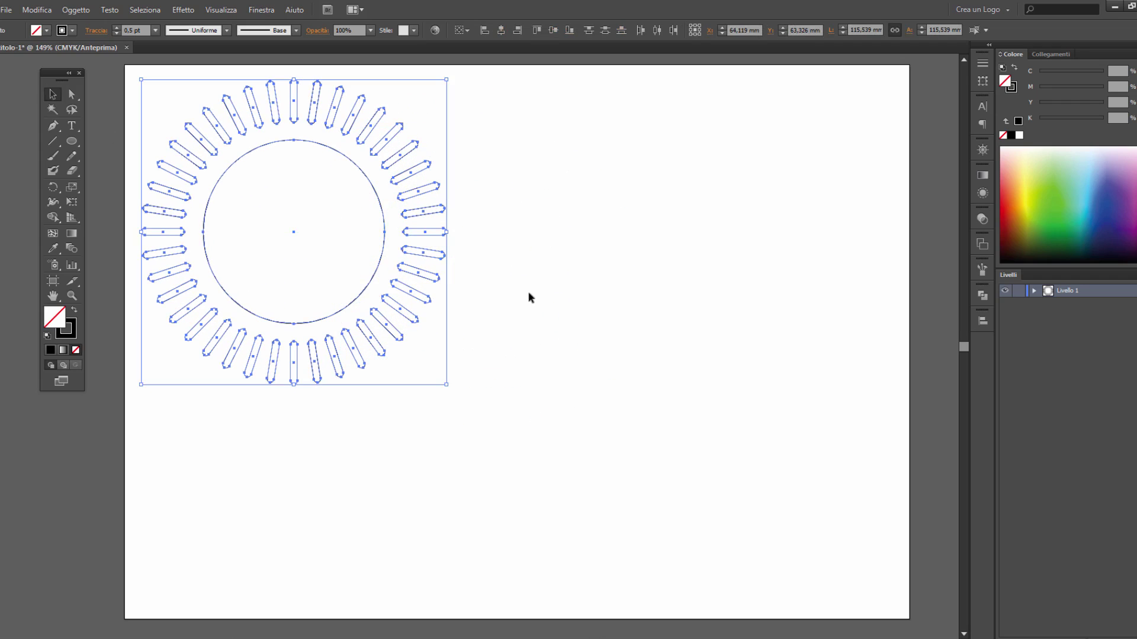
click(528, 293)
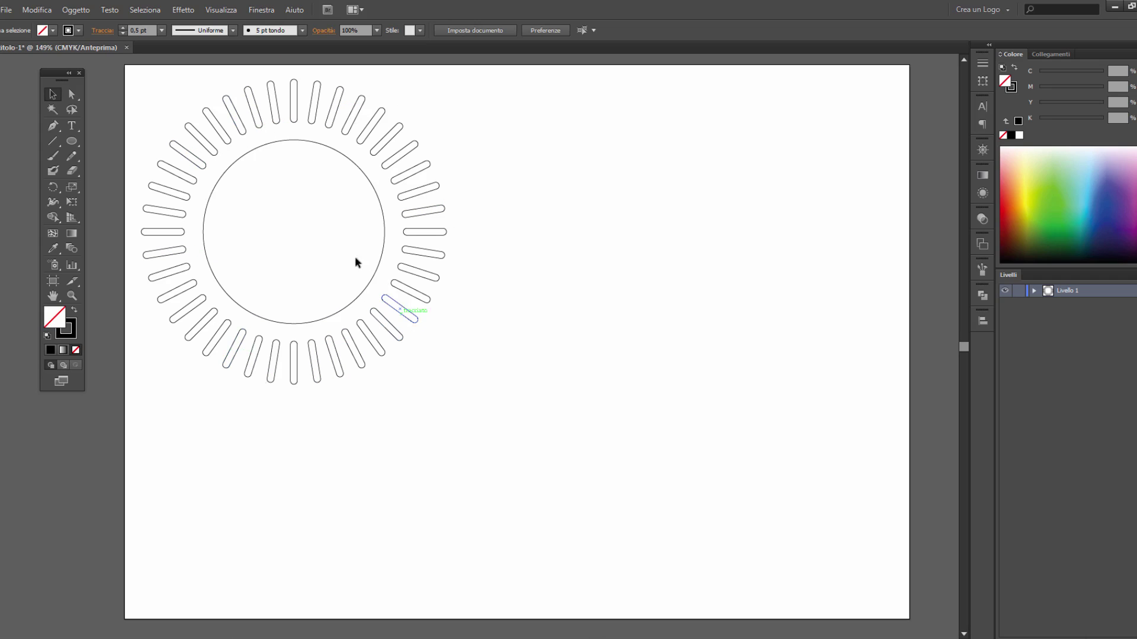
drag(148, 82, 422, 383)
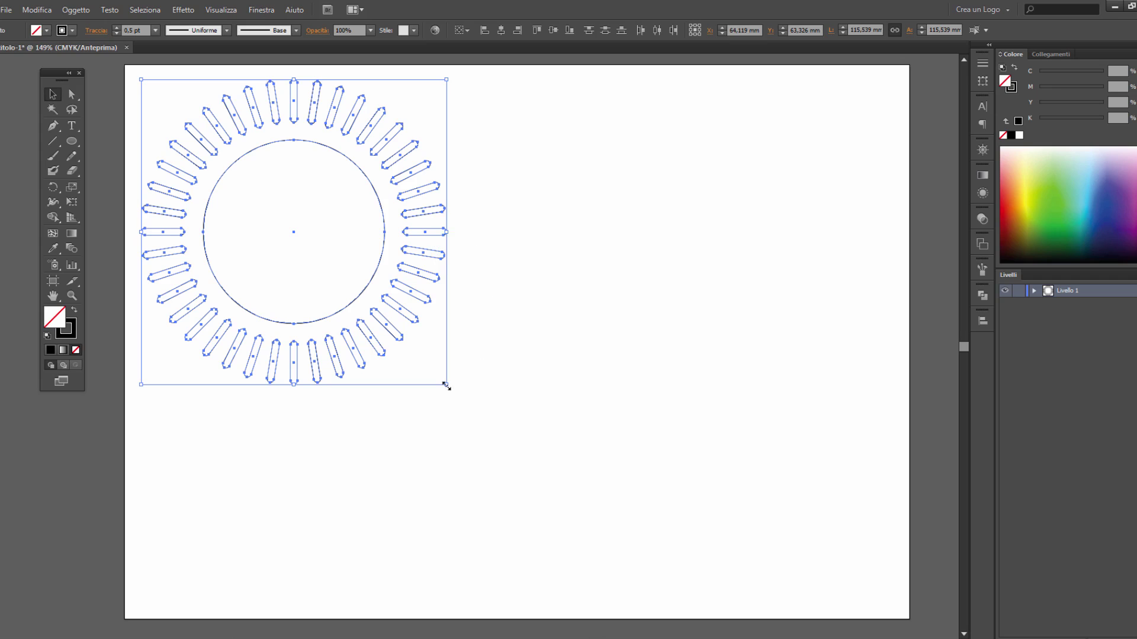
drag(446, 385, 390, 333)
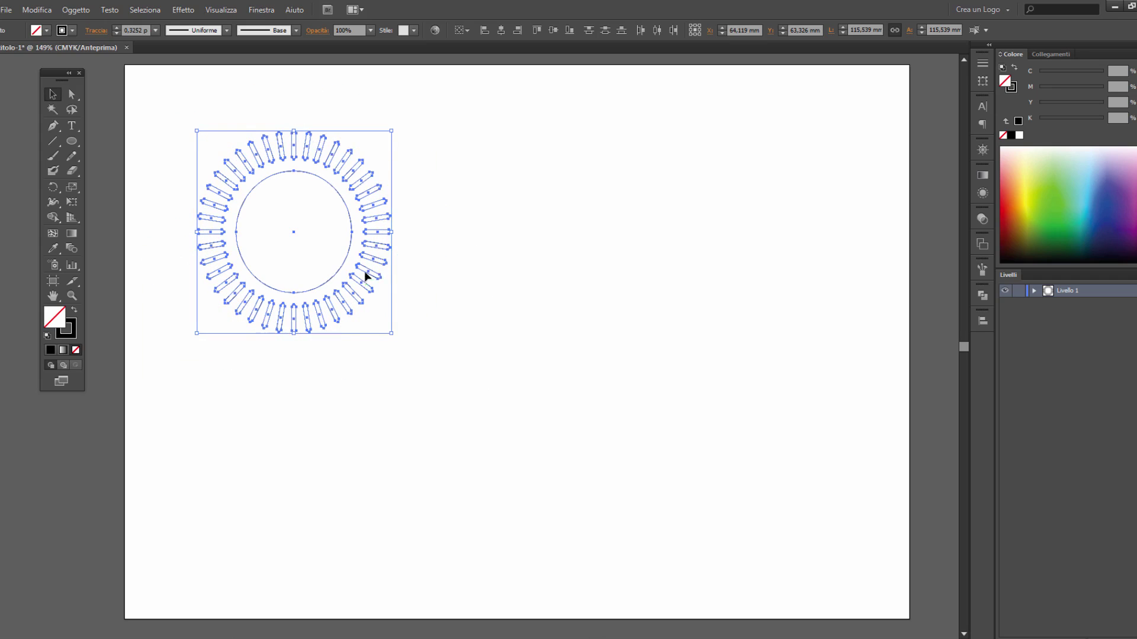
drag(349, 249, 298, 191)
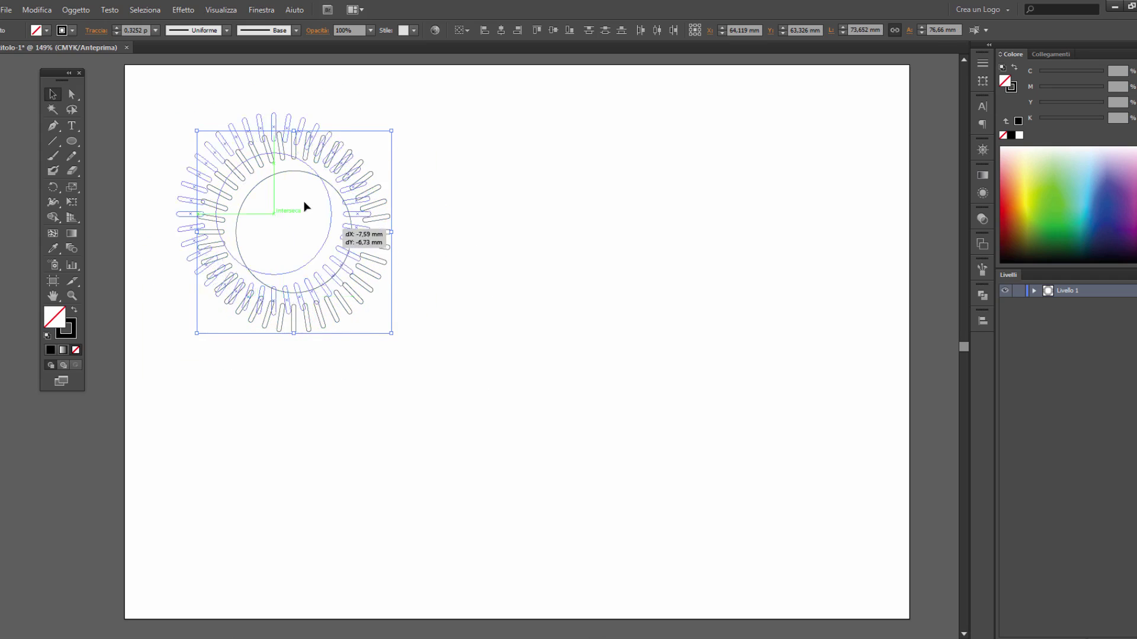
click(466, 300)
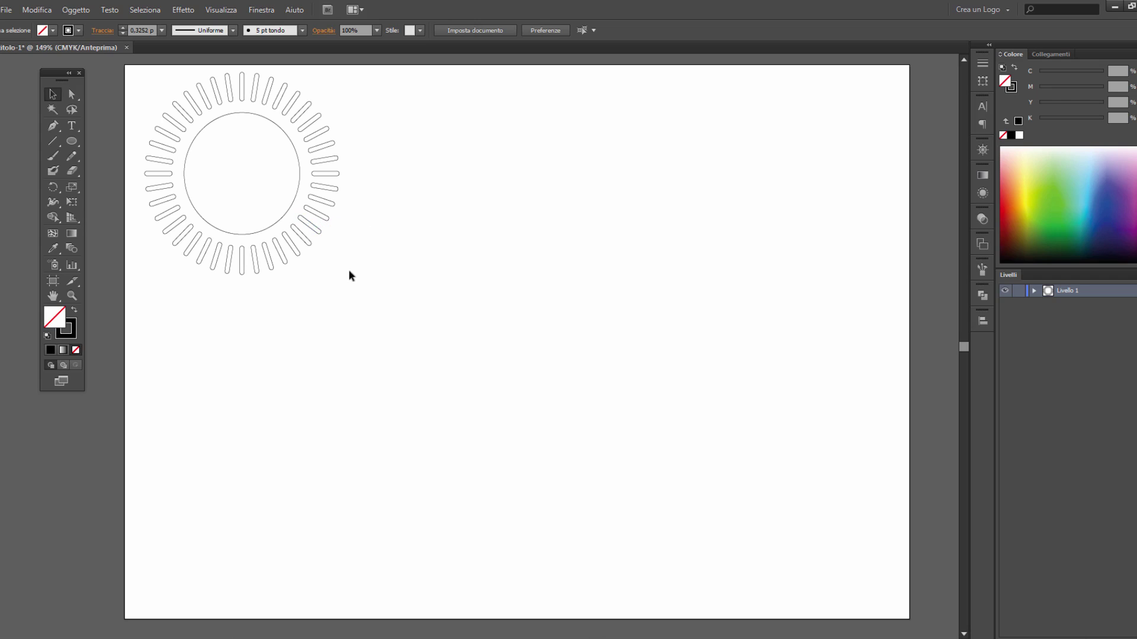
Duplicate the sun to its right and make the copy solid black with thick bars.
drag(354, 283, 155, 68)
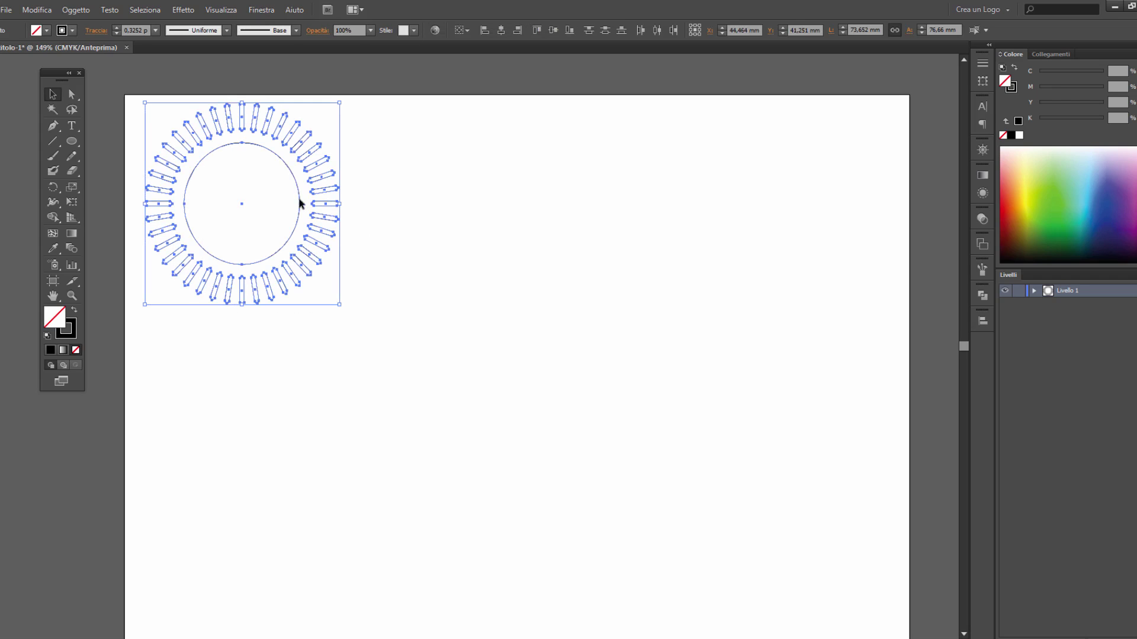
drag(296, 190, 525, 195)
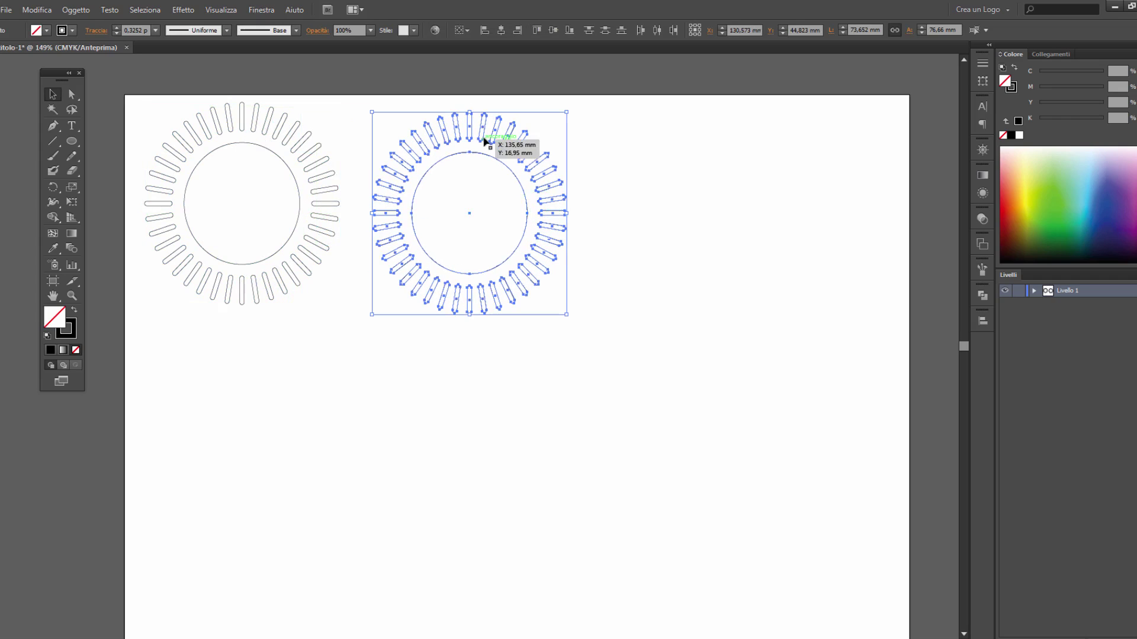
click(74, 310)
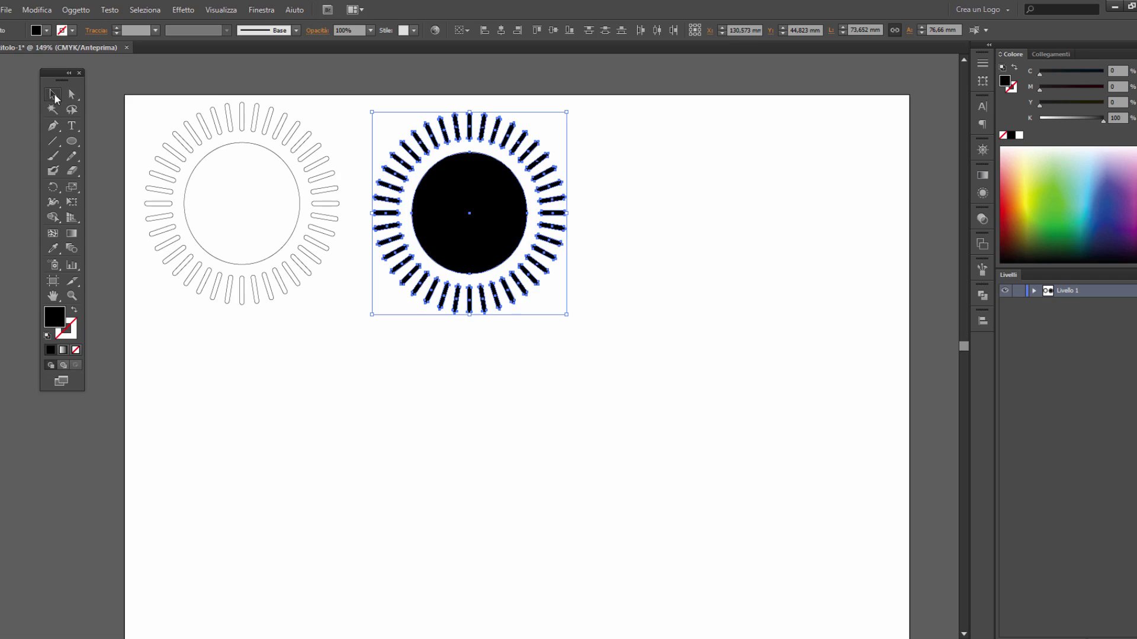
click(641, 157)
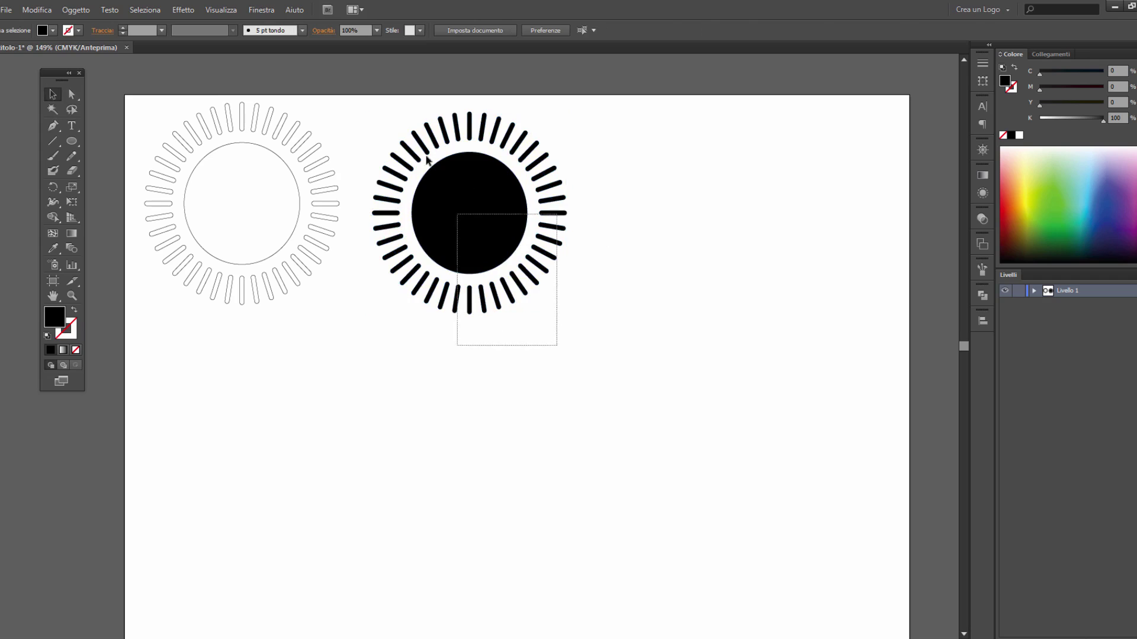
drag(556, 345, 415, 279)
drag(491, 199, 491, 194)
click(619, 308)
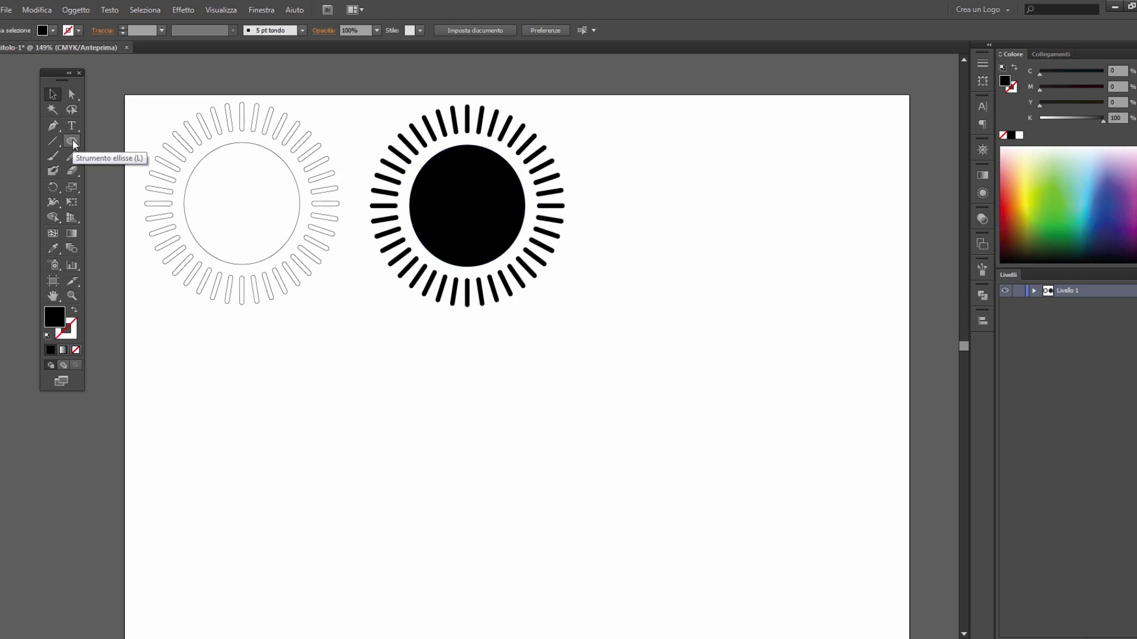
Draw a roughly 76.76 × 78.13 mm circle below-right of the suns and make it an outline.
drag(73, 140, 126, 169)
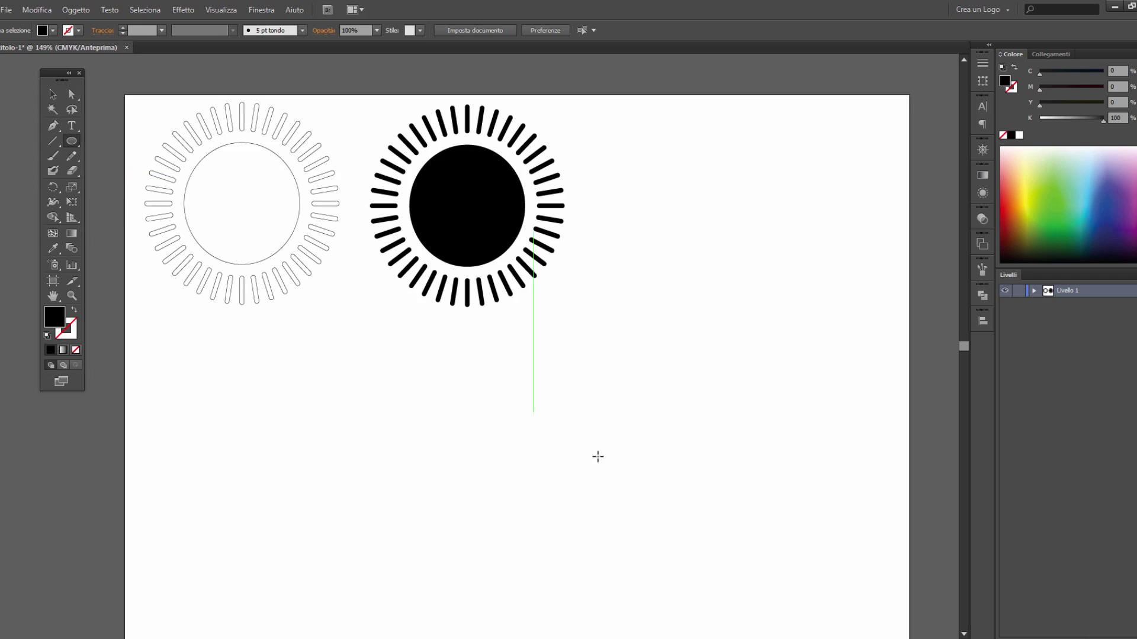
drag(422, 415, 523, 519)
click(52, 94)
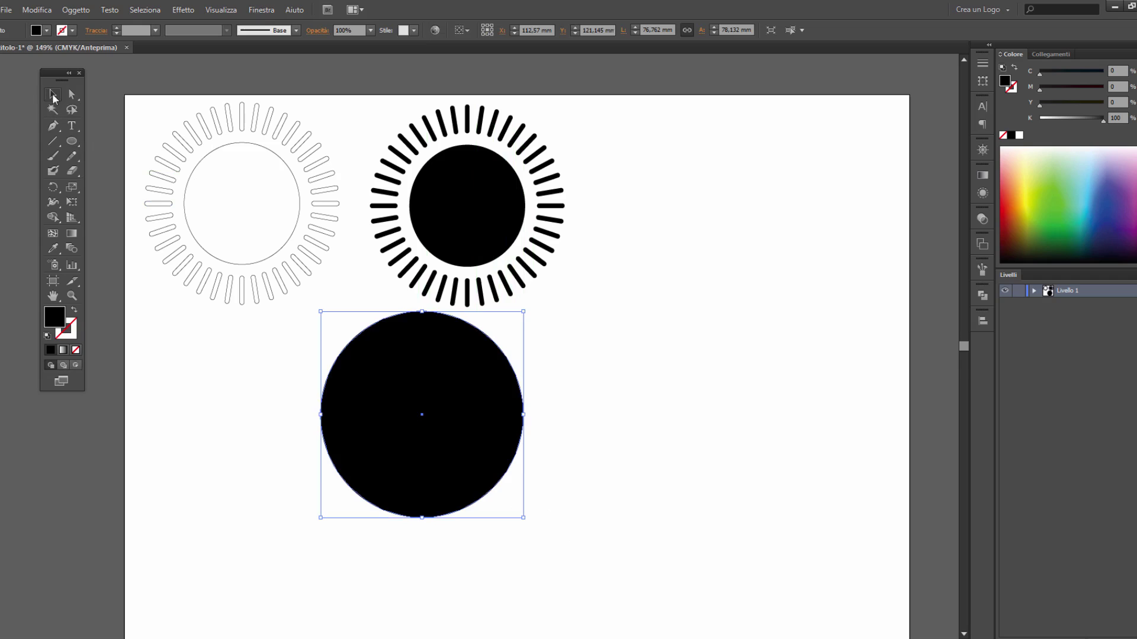
mouse_move(480, 369)
mouse_down()
mouse_move(750, 392)
mouse_move(759, 335)
mouse_up()
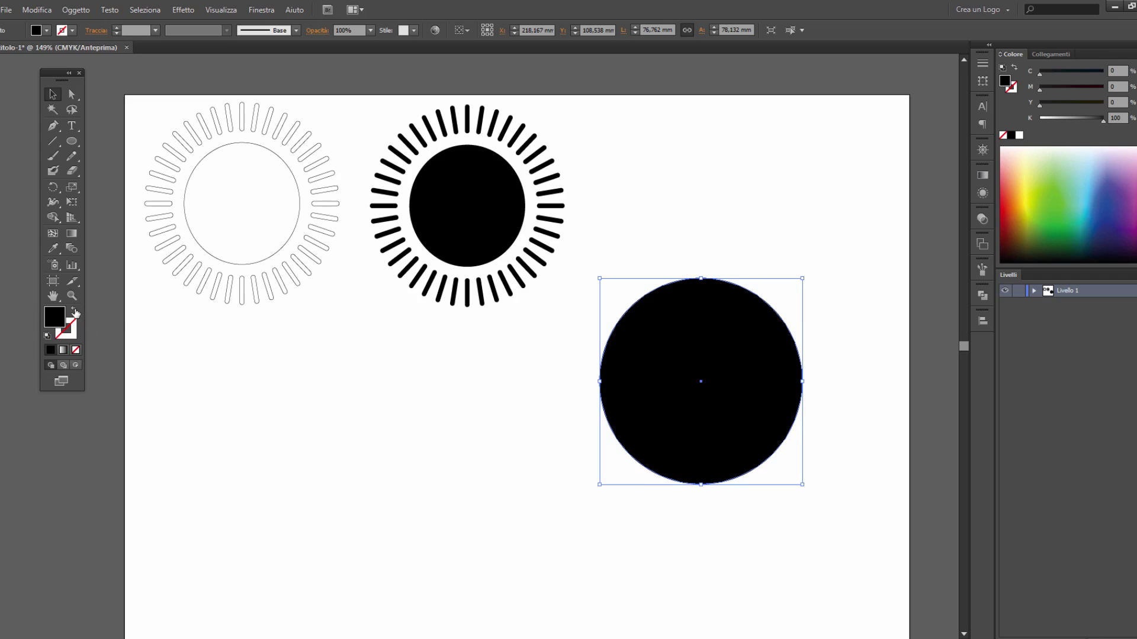
click(75, 313)
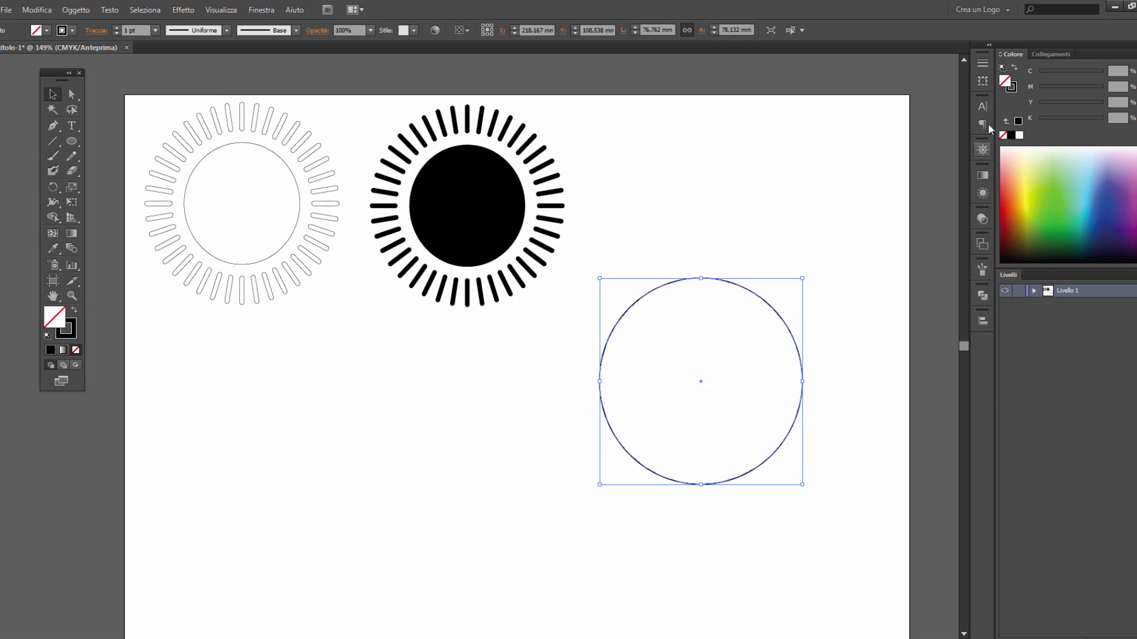
Give the circle a dashed 1 pt stroke with 5 pt dashes.
click(984, 63)
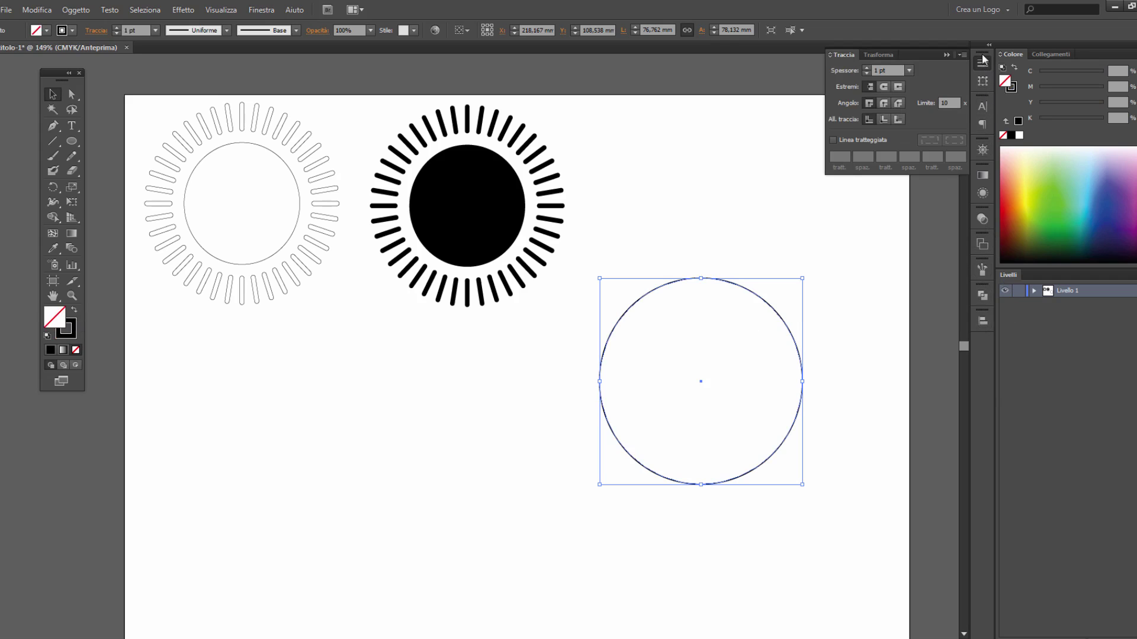
click(867, 73)
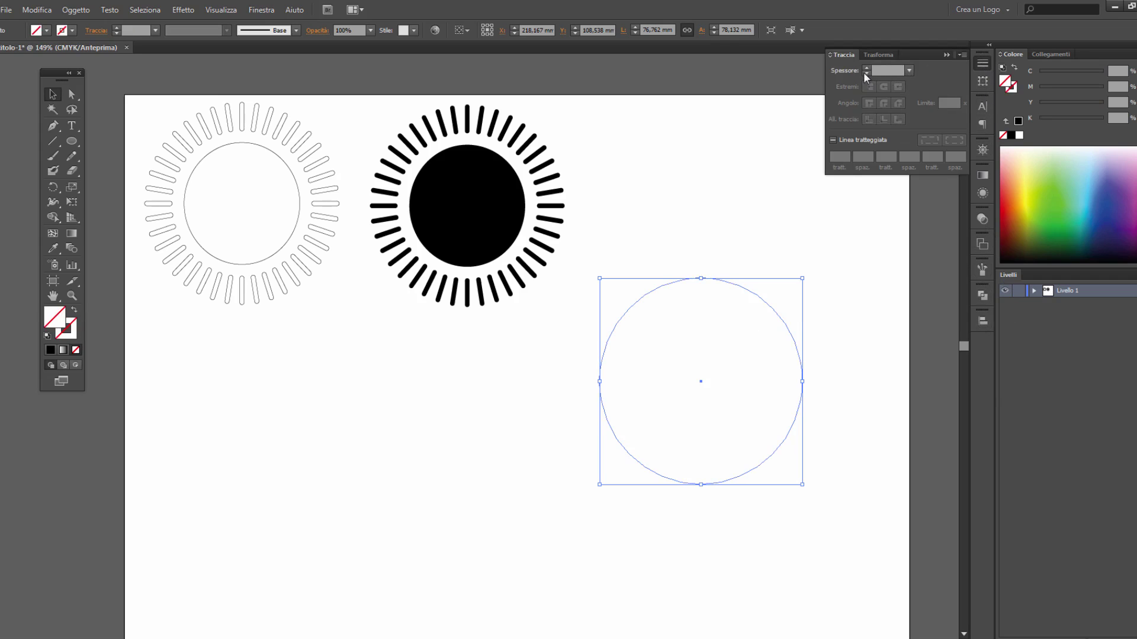
click(865, 68)
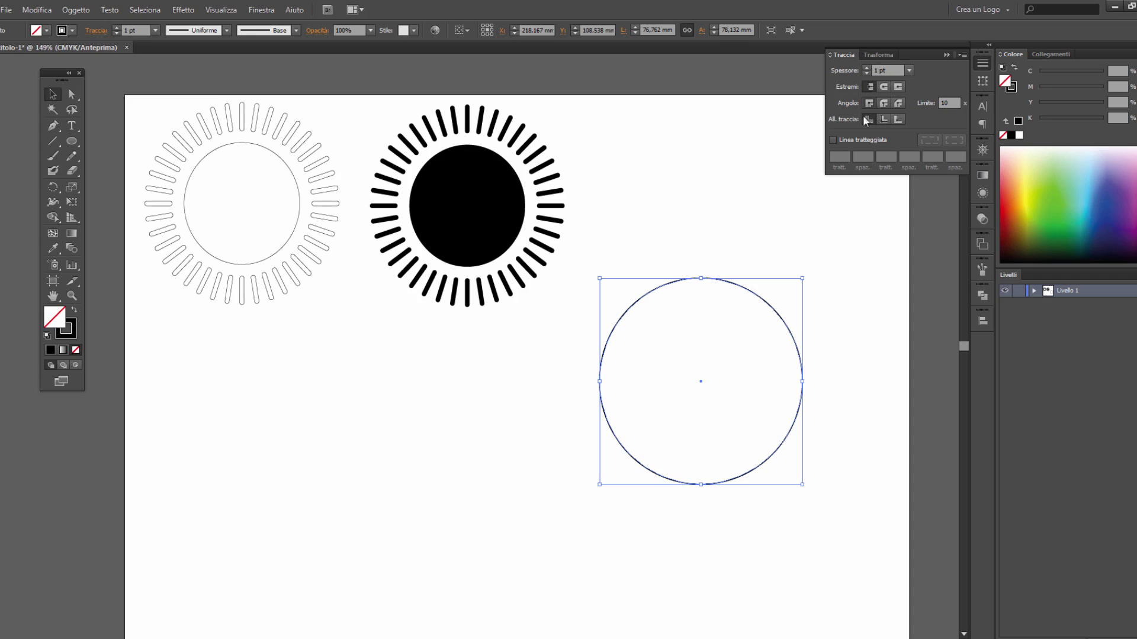
click(834, 140)
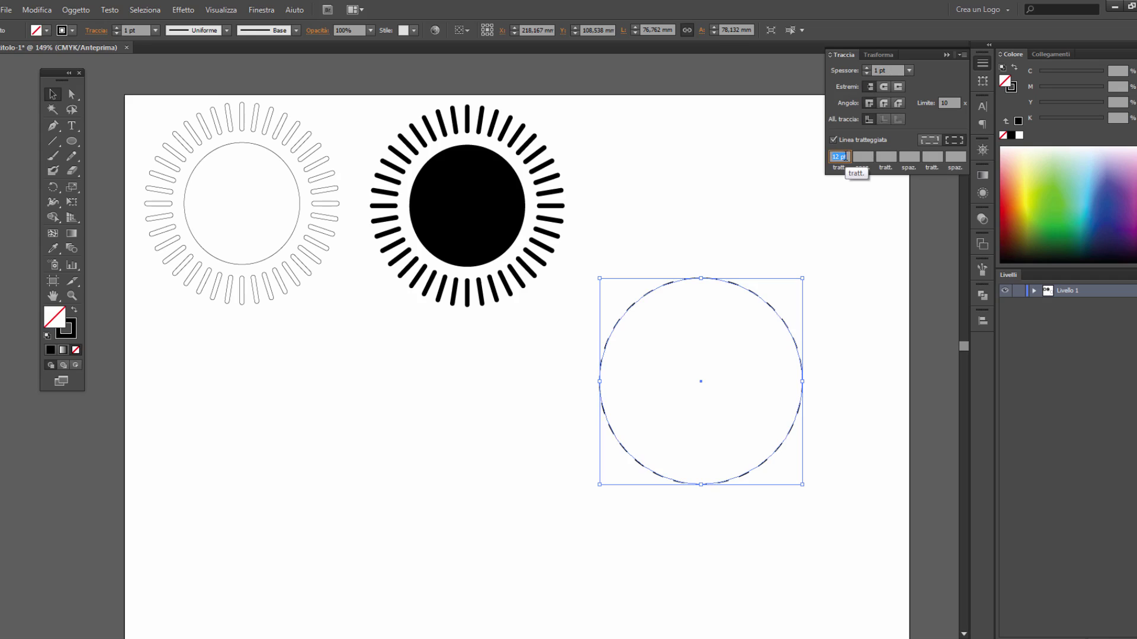
key(Tab)
click(883, 102)
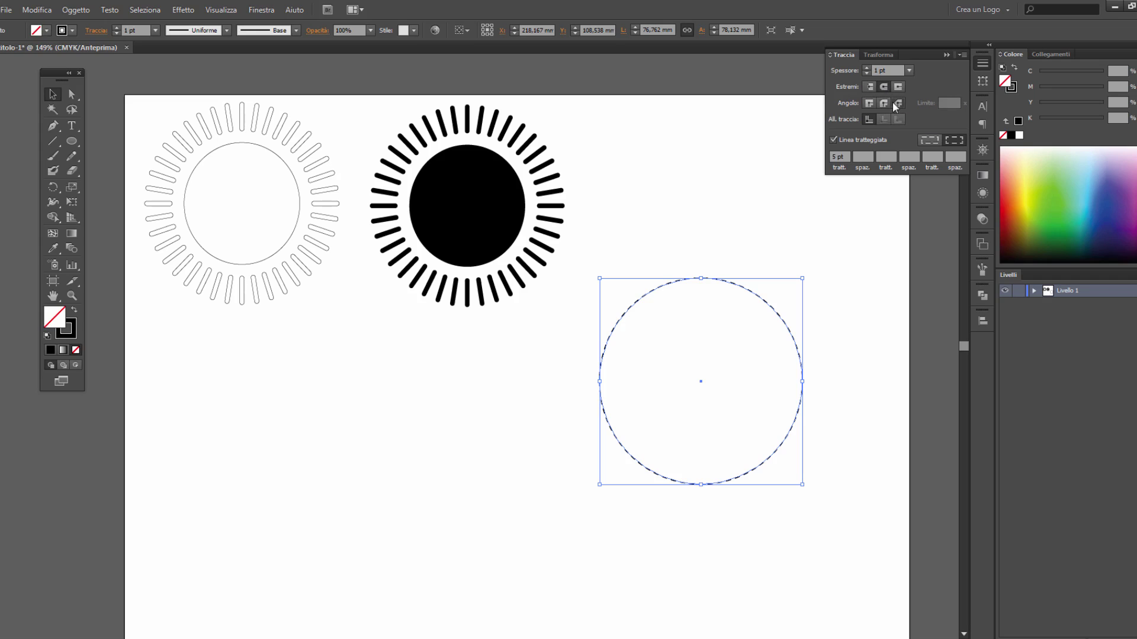
click(929, 140)
Set the dash gap to 12 pt and deselect the circle.
drag(928, 56, 903, 121)
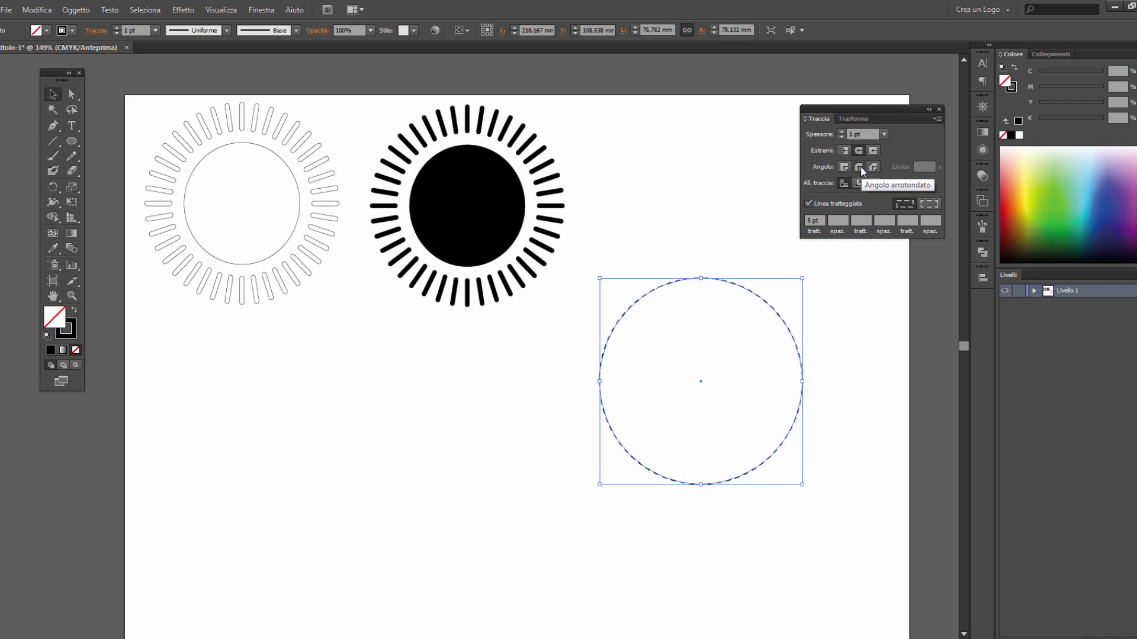
click(838, 220)
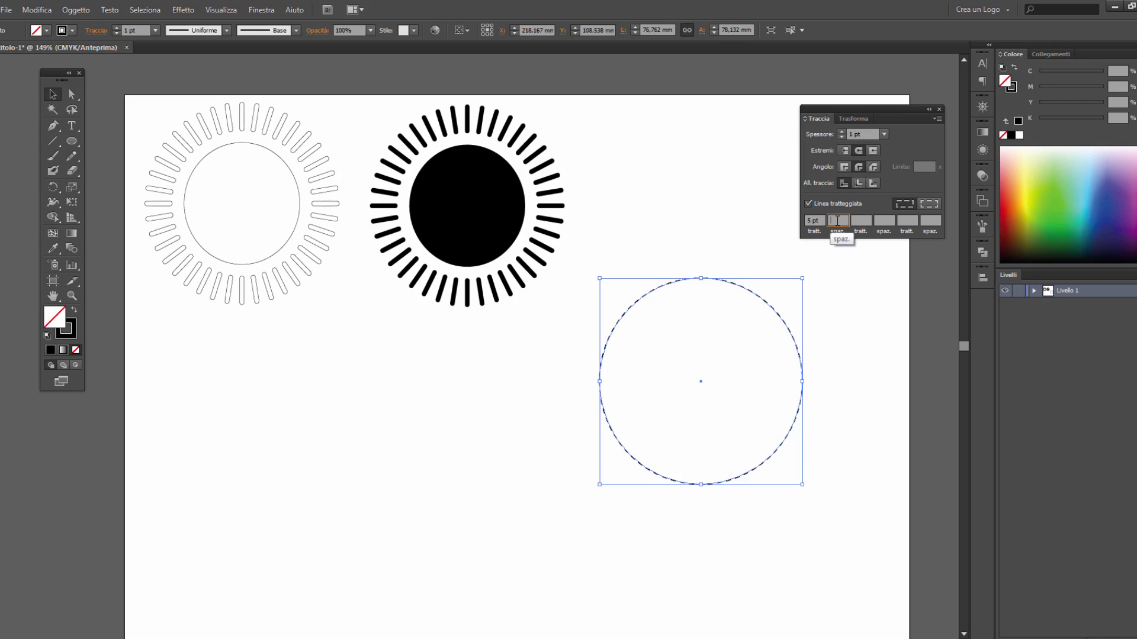
text(5)
key(Return)
key(Tab)
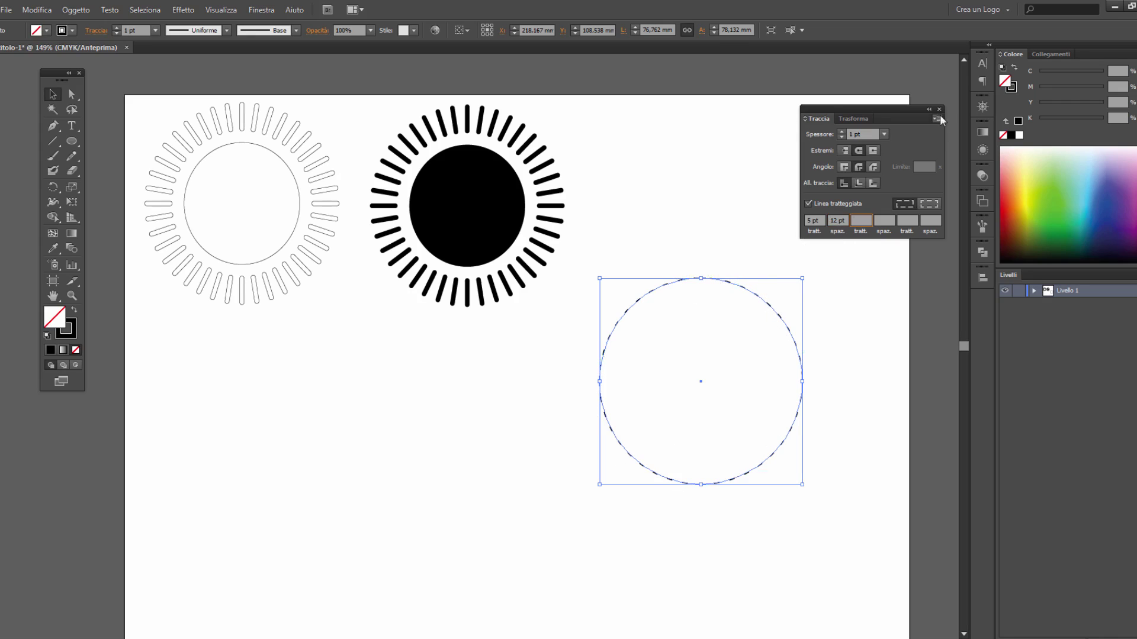
click(723, 263)
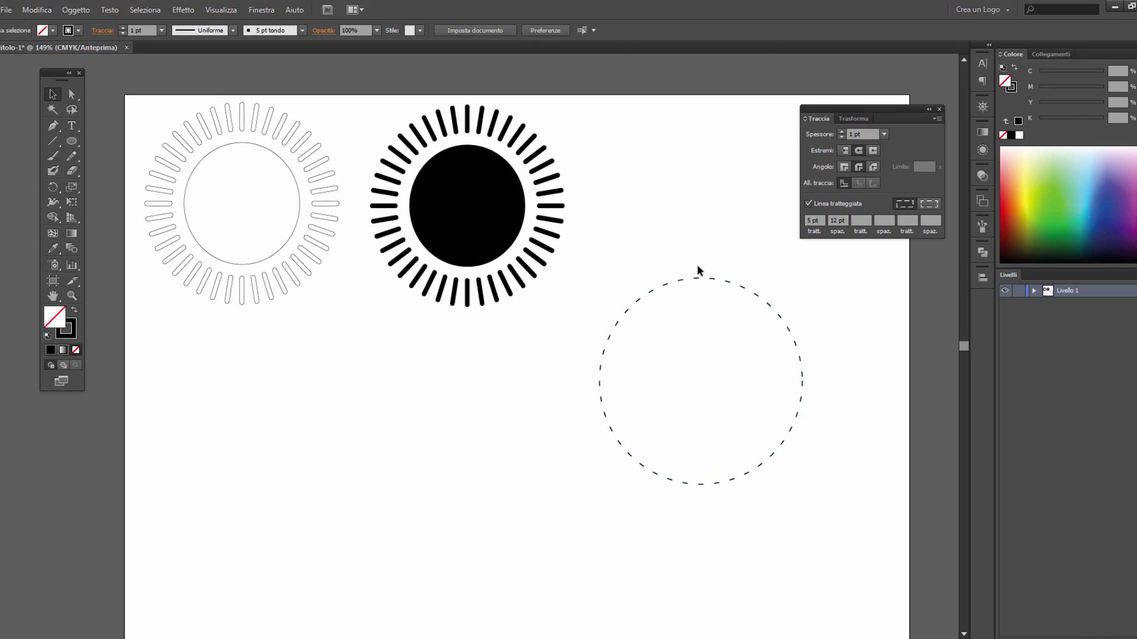
Nudge the dashed circle down-left and draw a small star above it.
drag(721, 285, 691, 323)
click(808, 353)
click(71, 142)
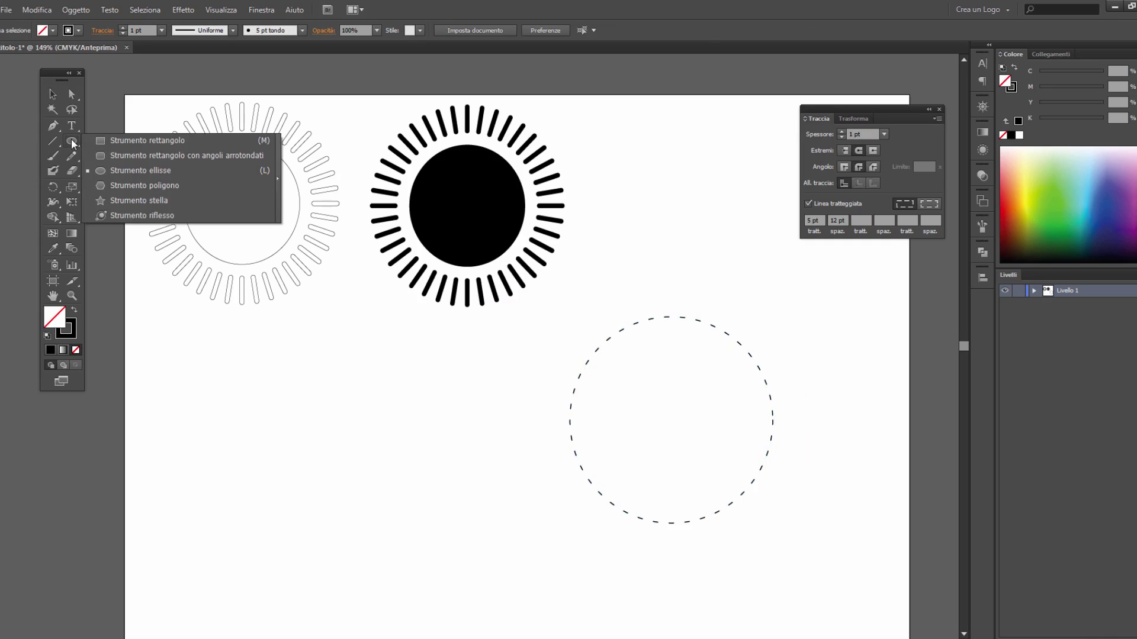
click(117, 200)
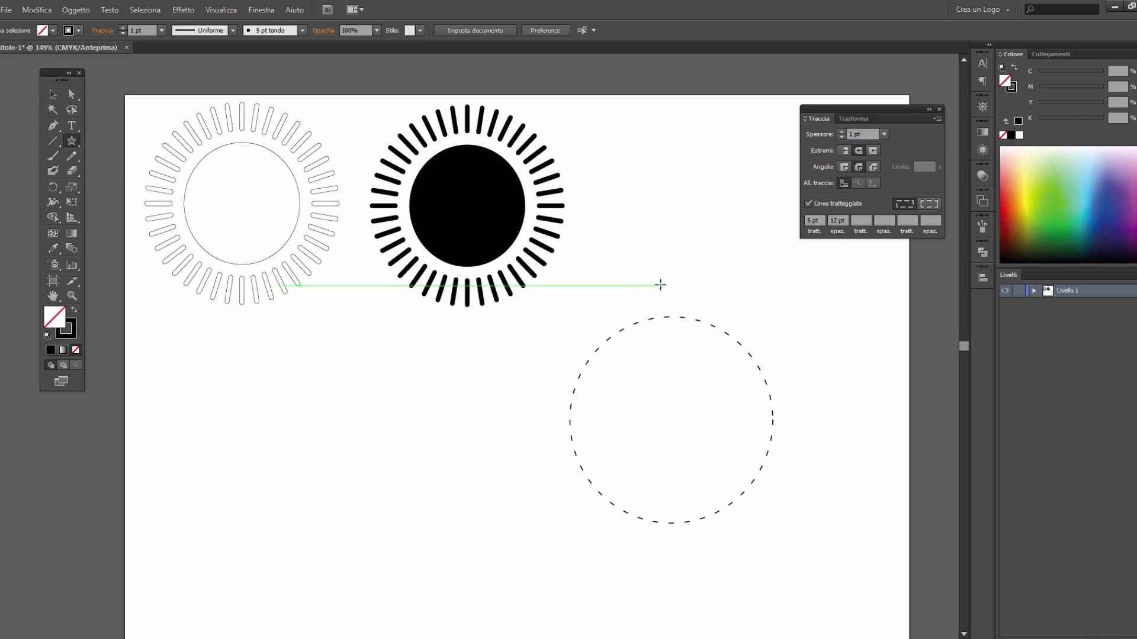
drag(653, 265, 670, 288)
Give the star a solid, non-dashed outline and place it directly above the circle.
click(52, 96)
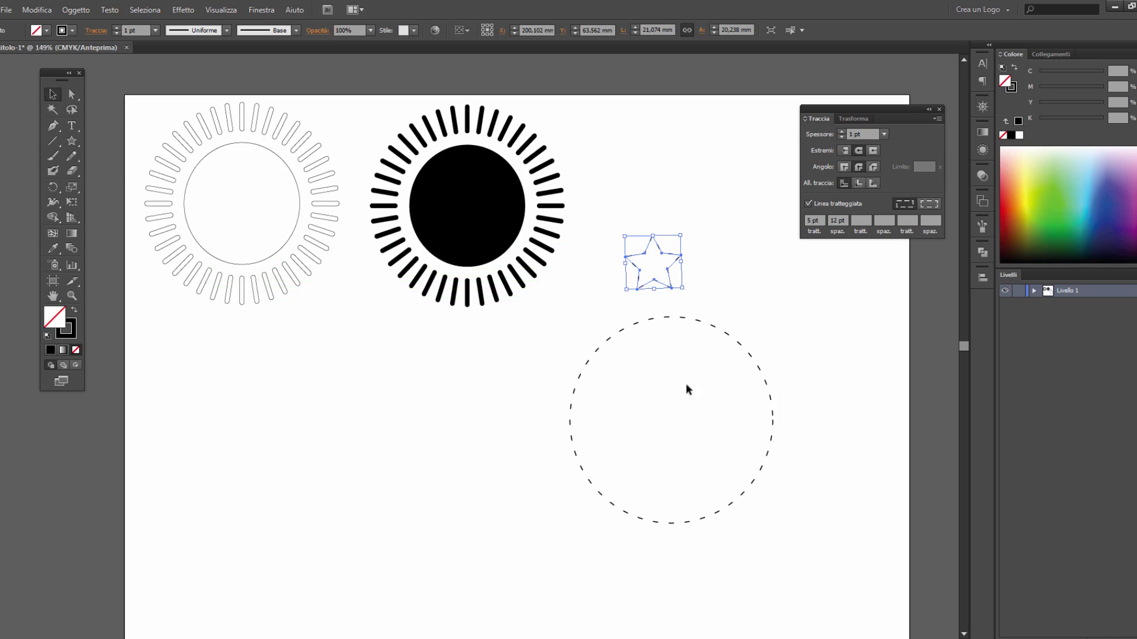
click(815, 205)
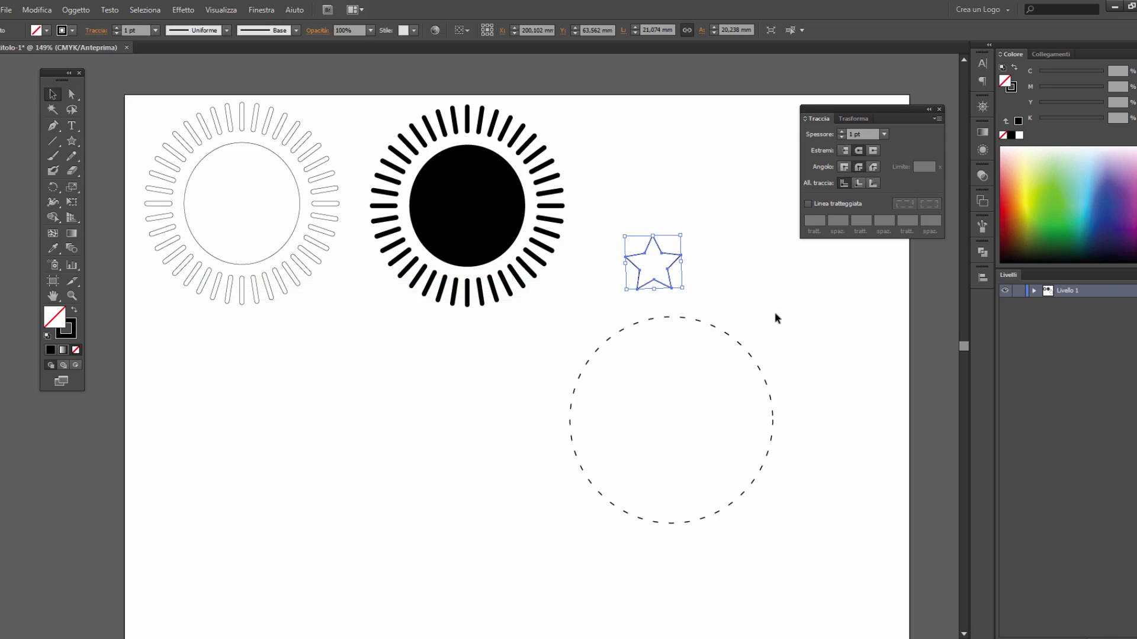
mouse_move(671, 269)
mouse_down()
mouse_move(705, 302)
mouse_move(692, 271)
mouse_up()
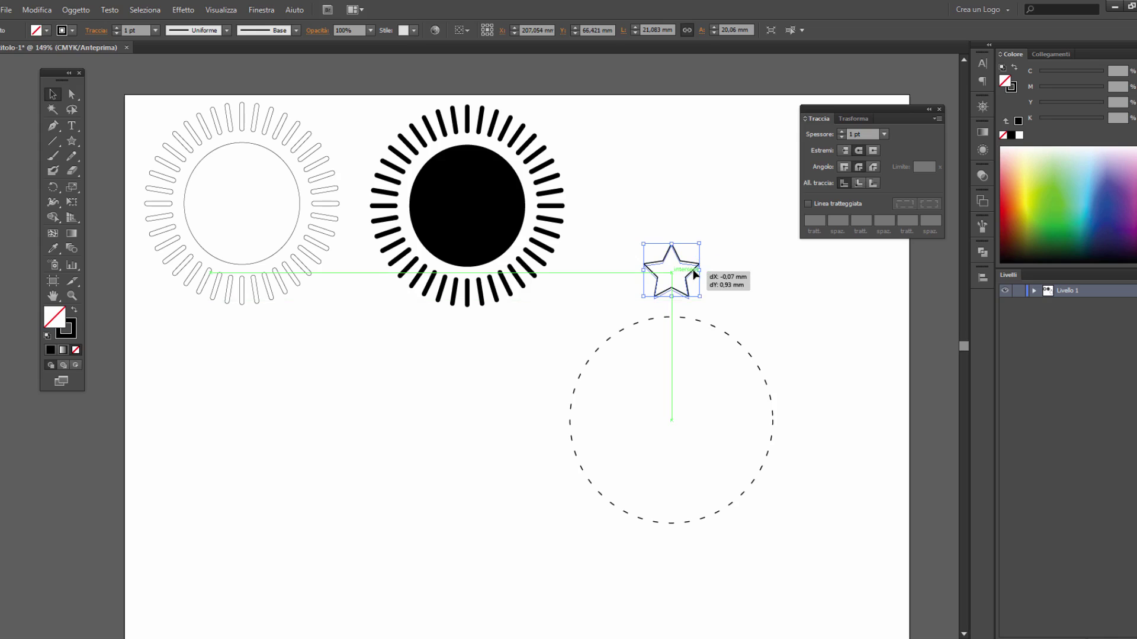
Select the dashed circle together with the star and look at the Align options.
drag(595, 314, 770, 525)
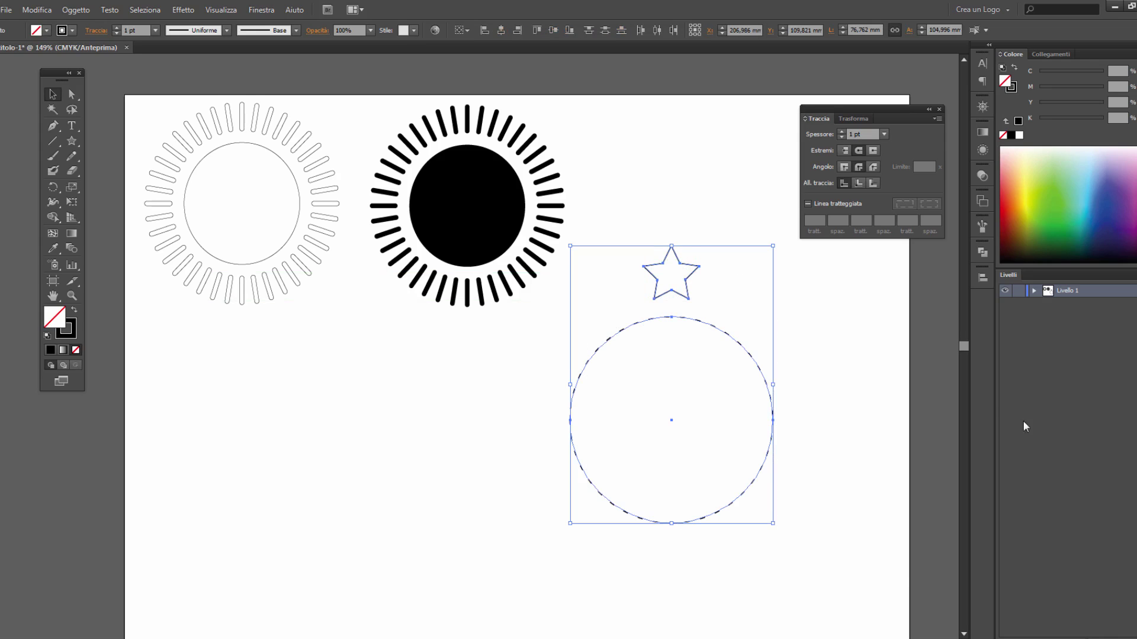
click(940, 111)
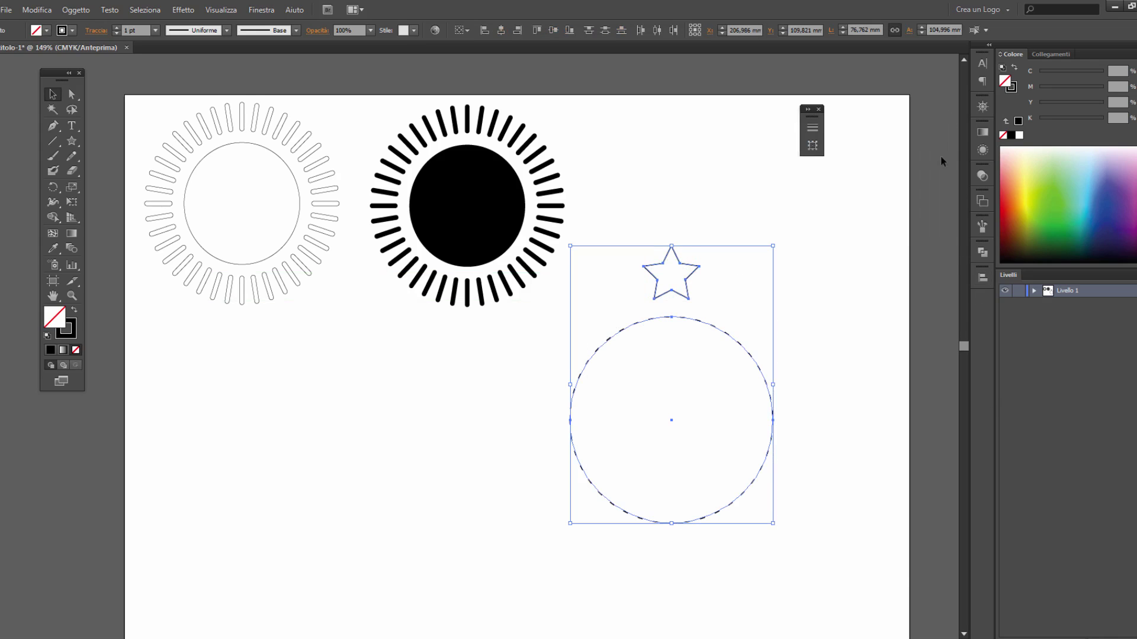
click(983, 277)
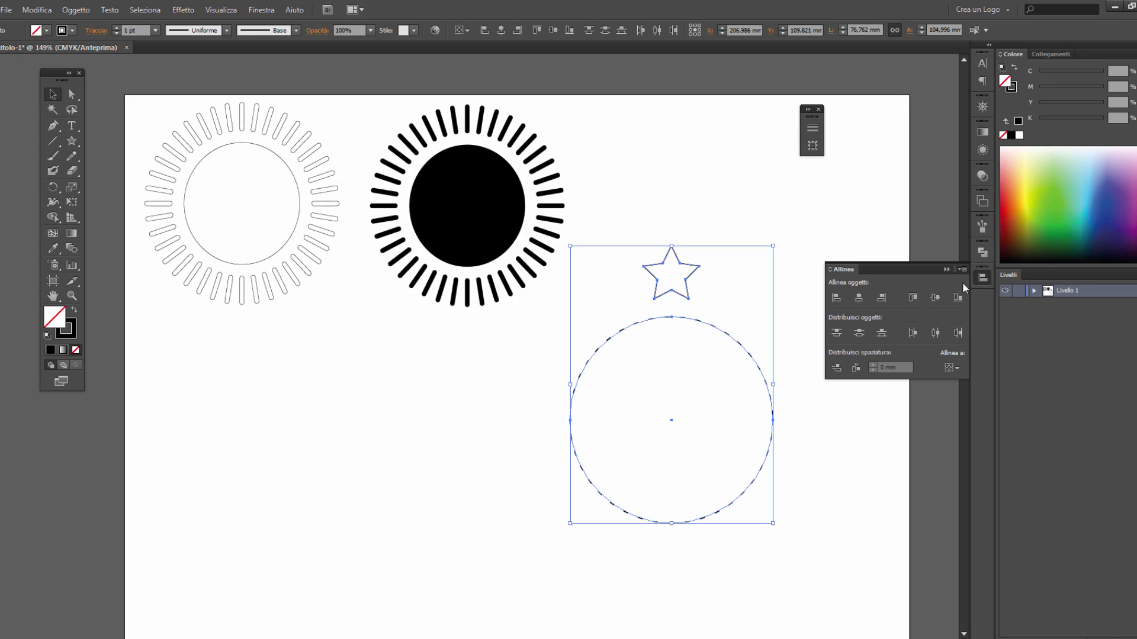
click(983, 278)
click(836, 340)
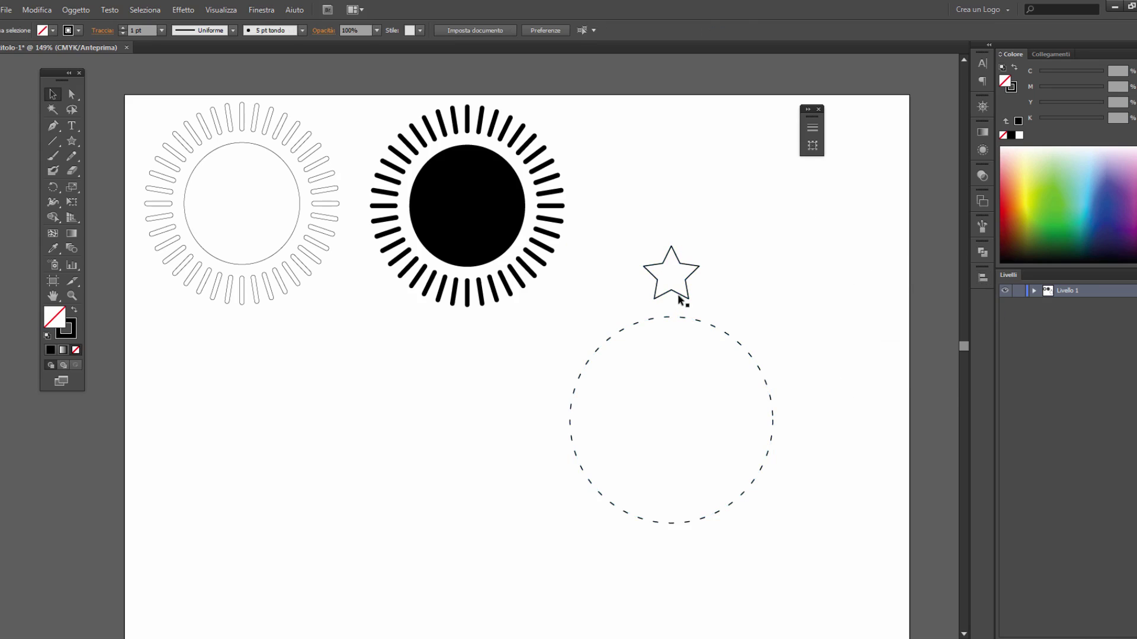
Shrink the star to about 7.7 × 7.5 mm and nudge it slightly left.
click(685, 271)
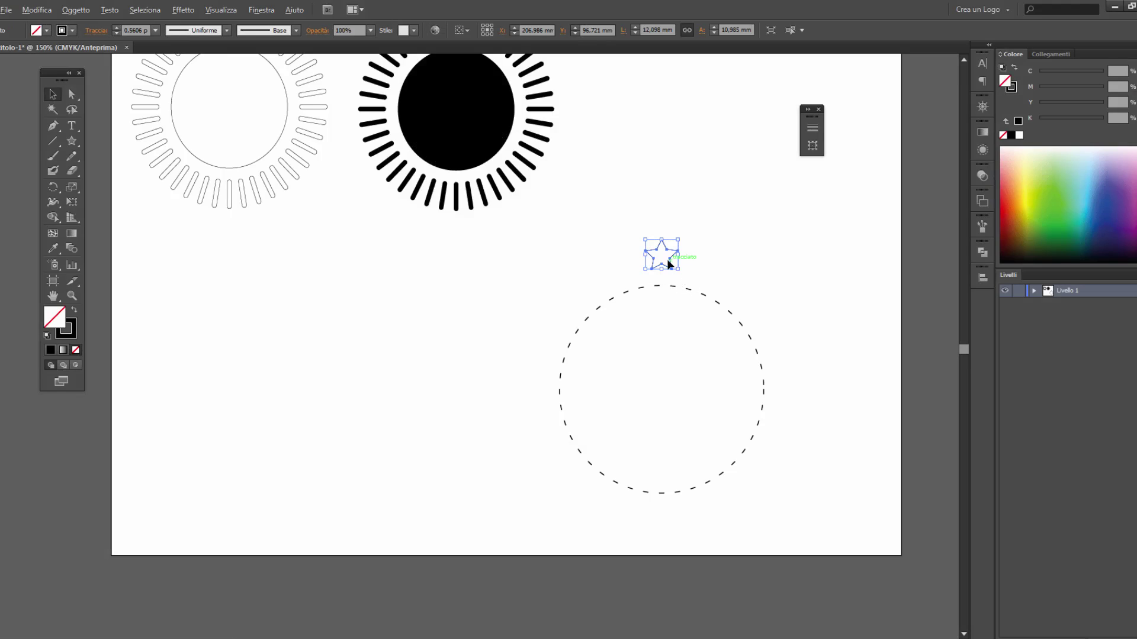
scroll(667, 257, up, 1)
drag(637, 232, 651, 244)
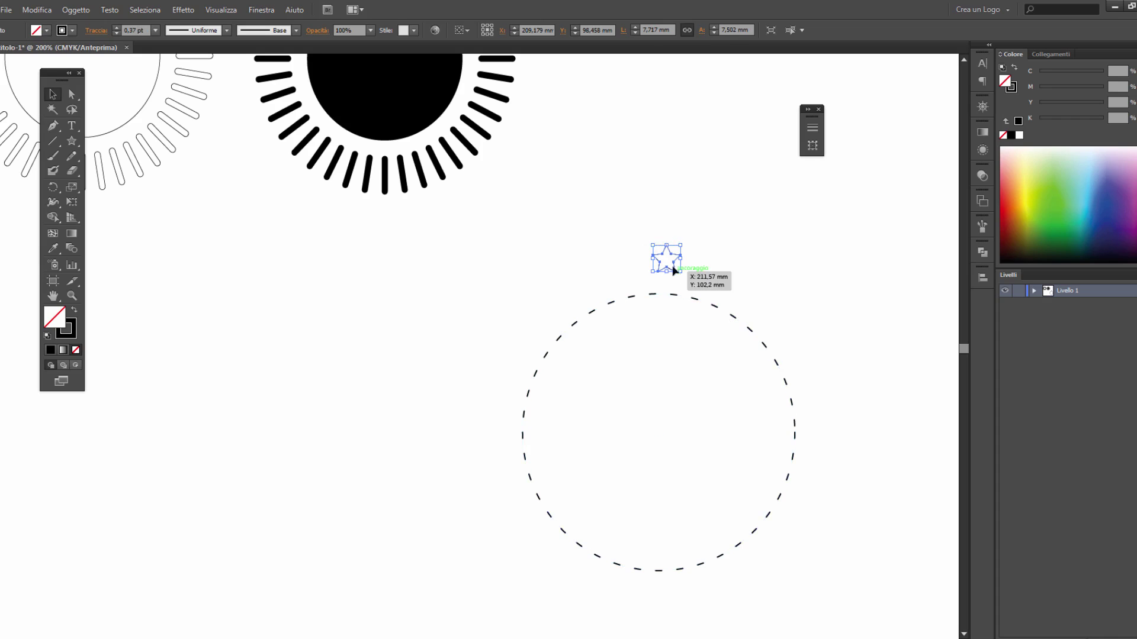
click(652, 230)
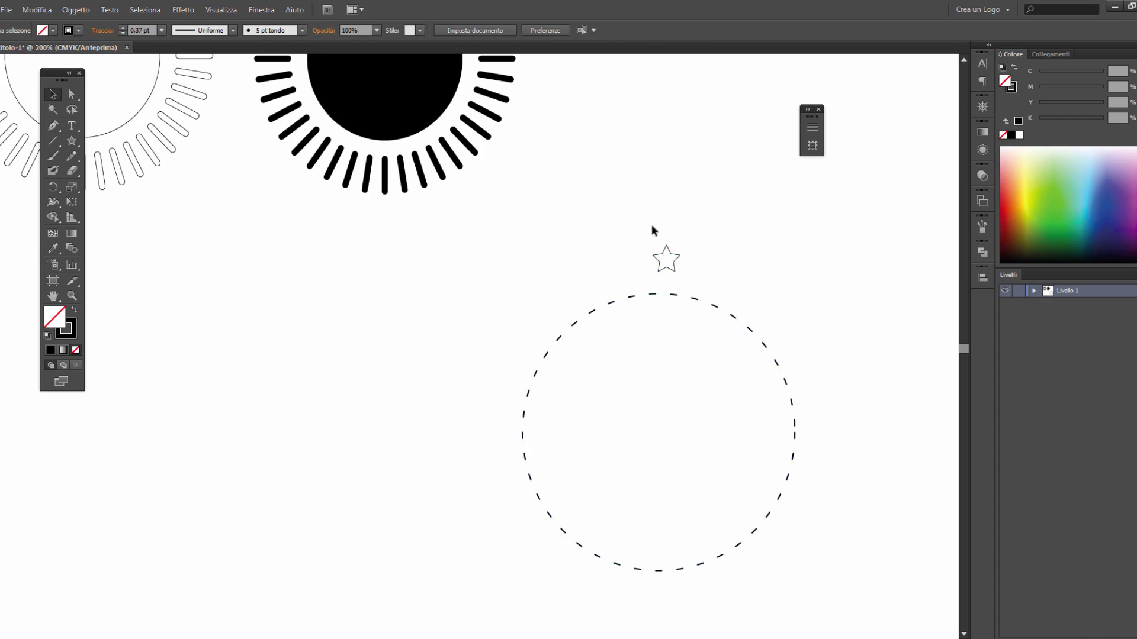
drag(673, 258, 665, 259)
Centre the star horizontally over the dashed circle with Horizontal Align Center, then reselect the star.
drag(502, 233, 865, 601)
click(976, 278)
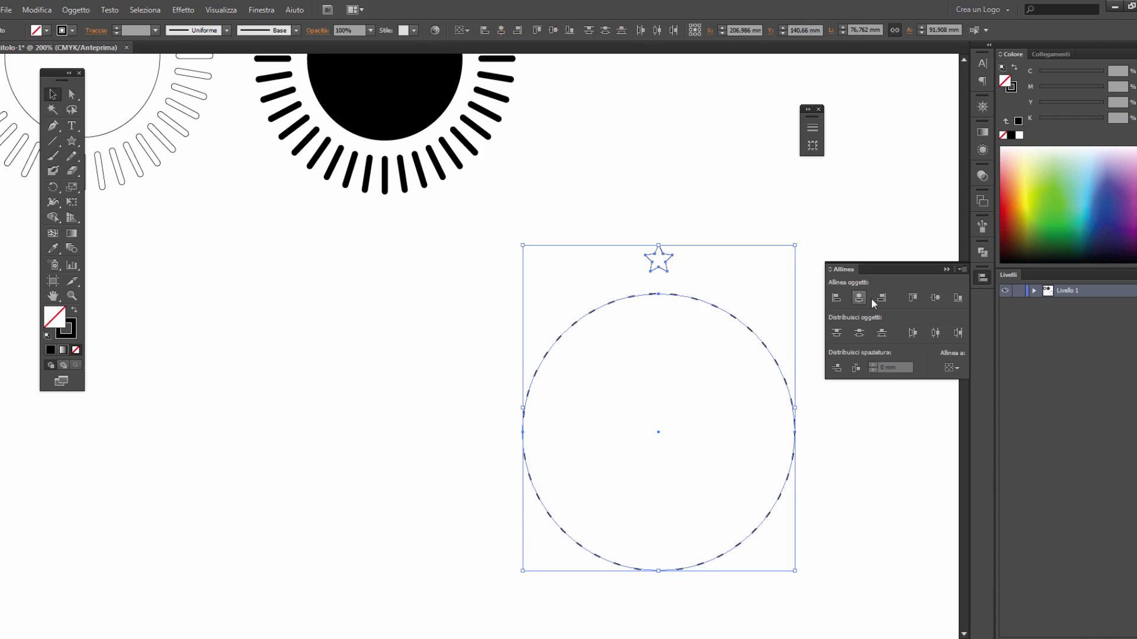
click(982, 278)
click(892, 329)
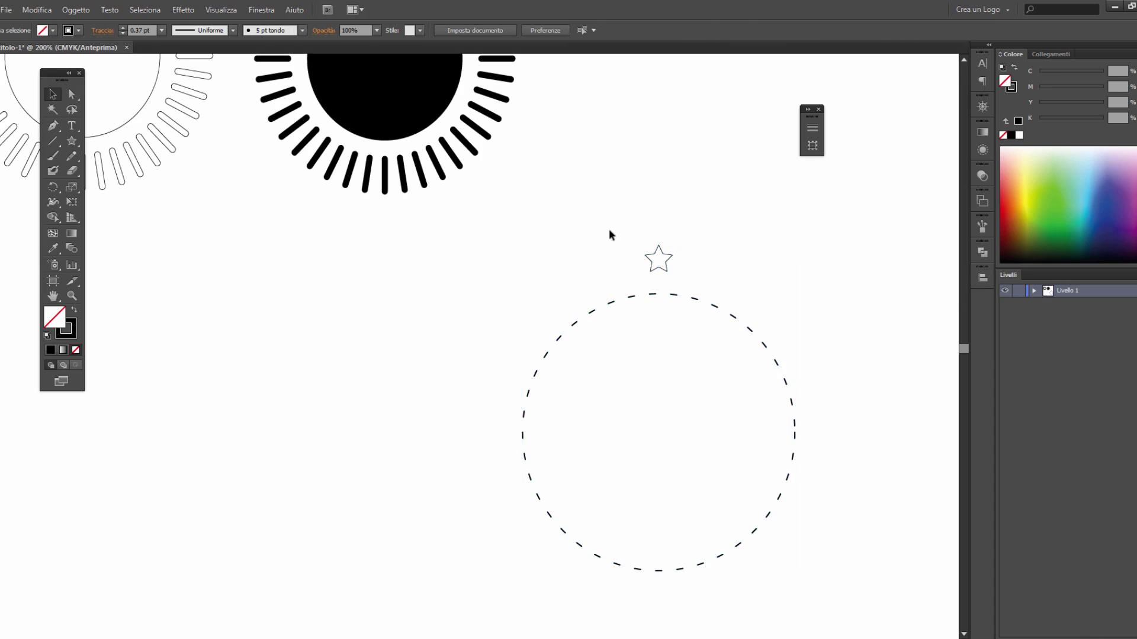
click(657, 258)
Ring the dashed circle with star copies rotated 9° about its centre, repeating with Ctrl+D.
click(53, 187)
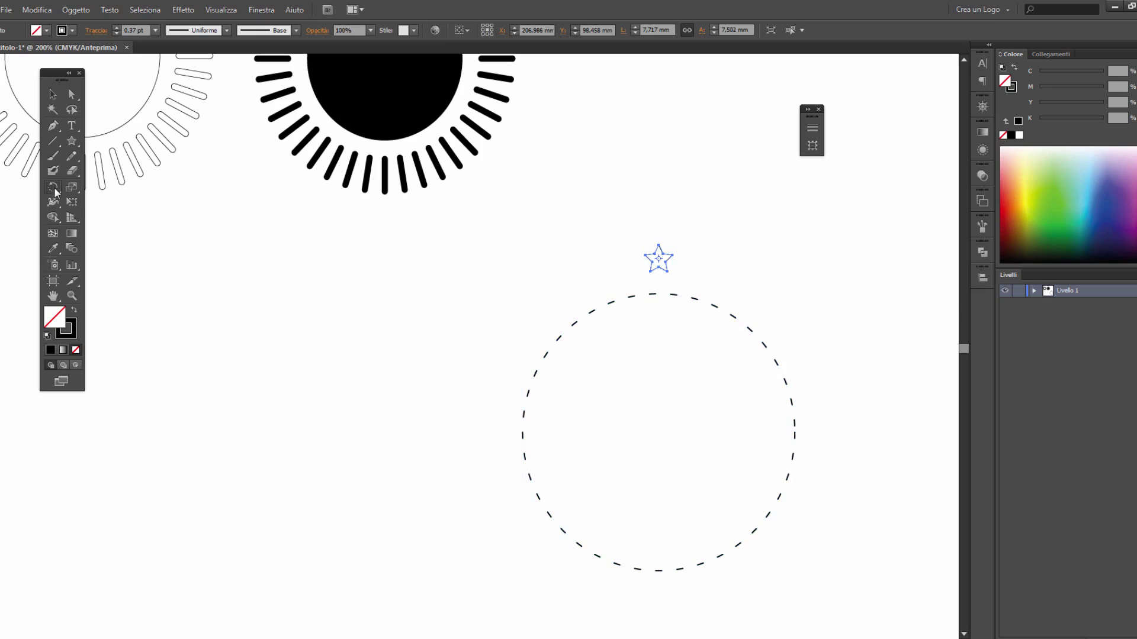
click(662, 304)
drag(662, 305, 659, 432)
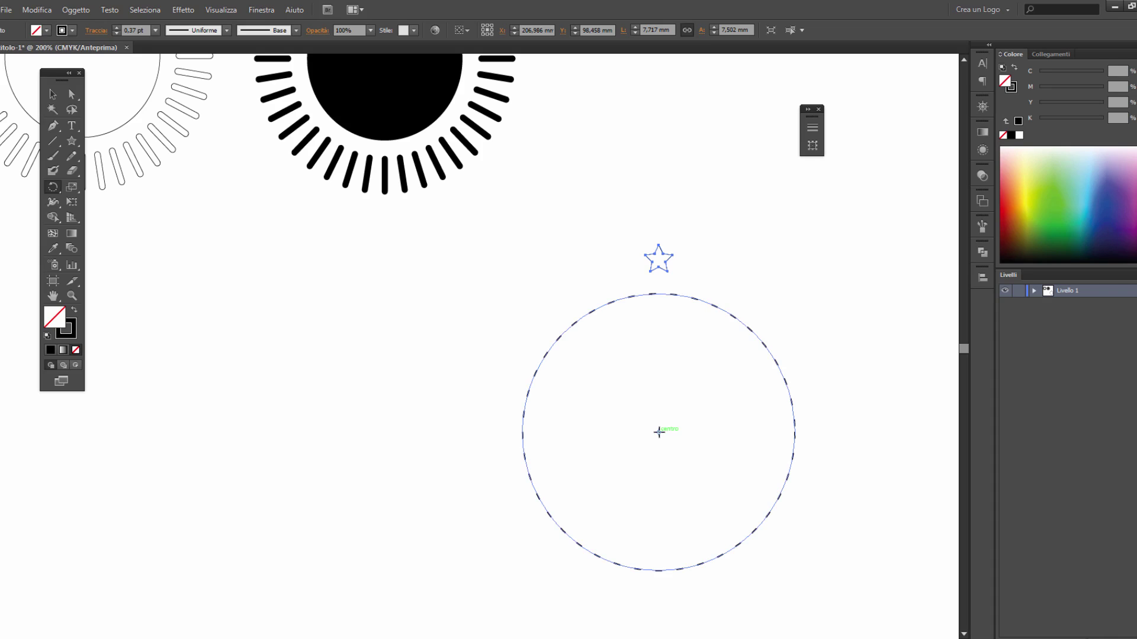
alt+click(659, 431)
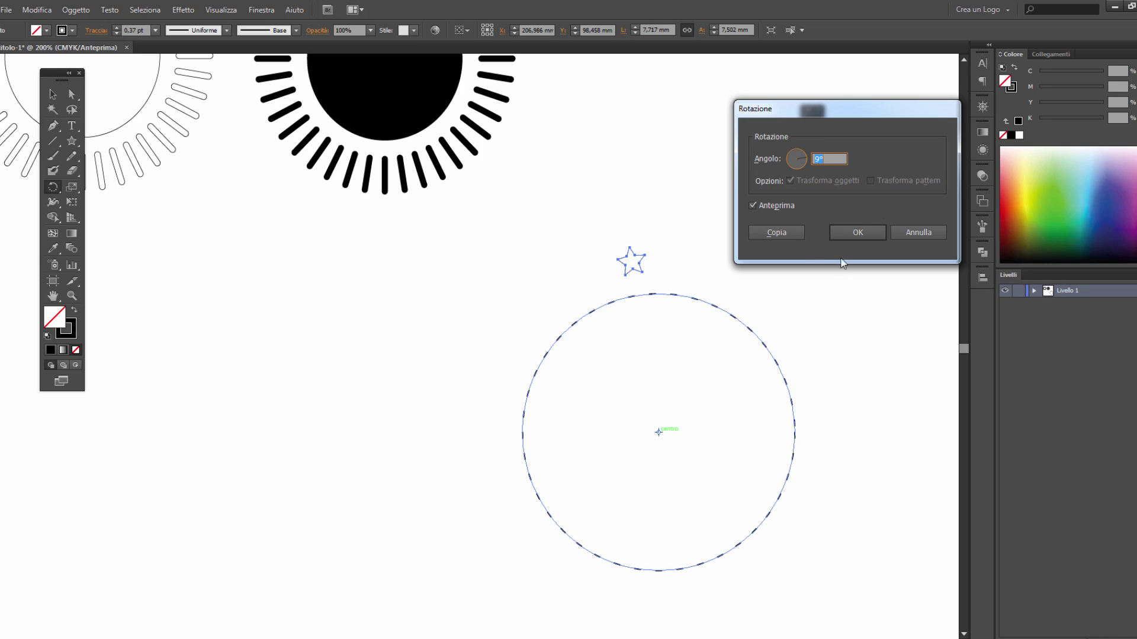
click(791, 232)
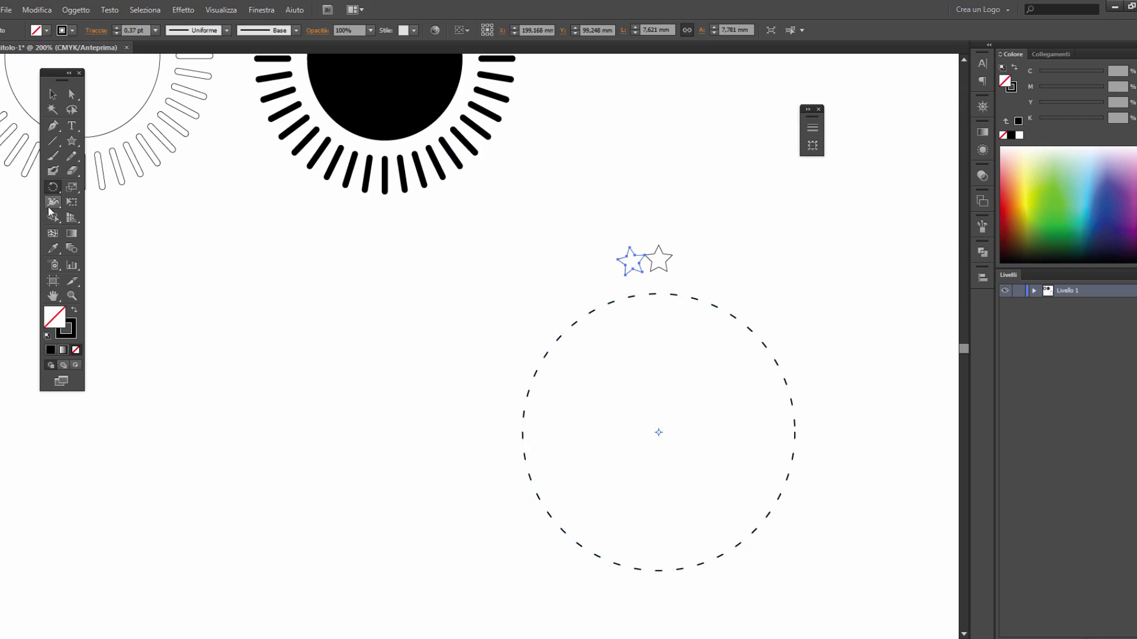
key(ctrl+d)
key(ctrl+d)
key(ctrl+d)
key(ctrl+d)
key(ctrl+d)
key(ctrl+d)
key(ctrl+d)
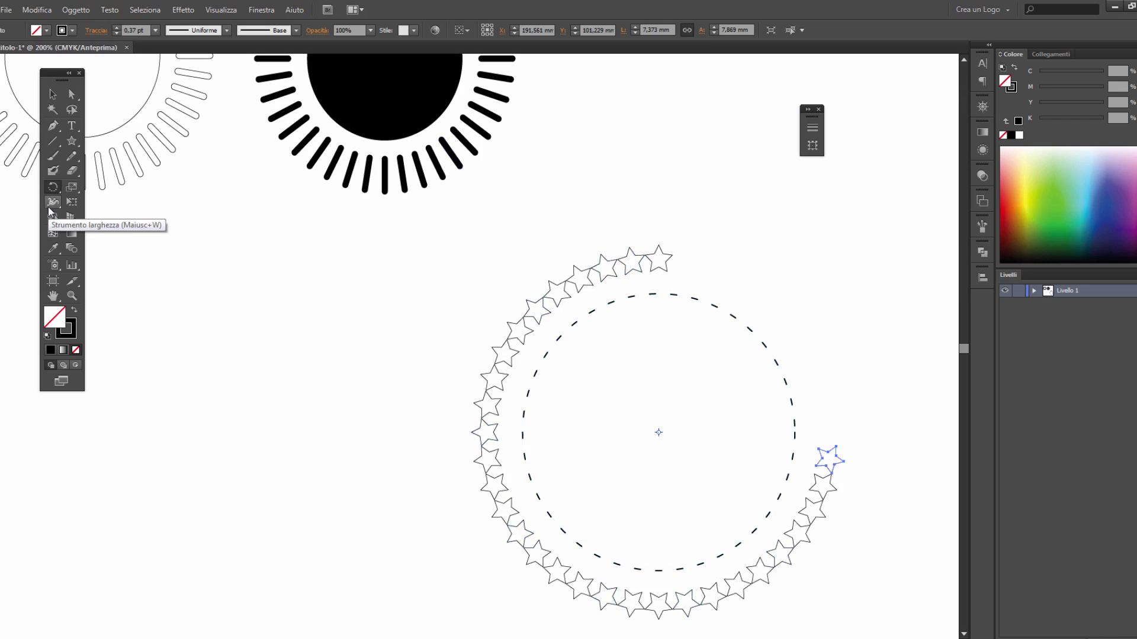
key(ctrl+d)
key(ctrl+d)
key(ctrl+d)
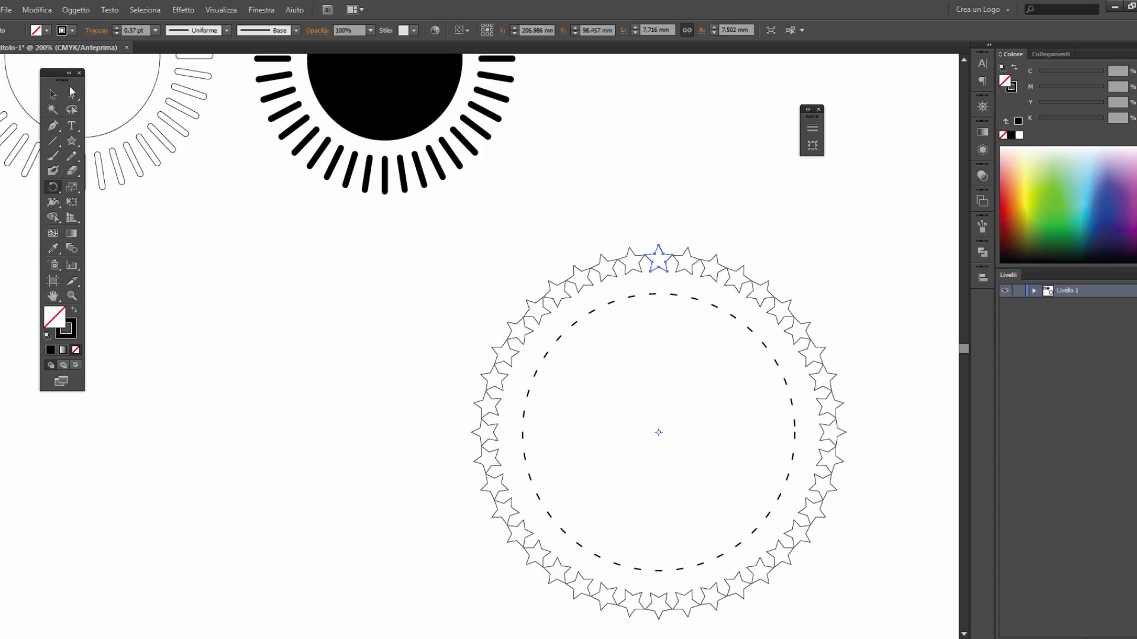
click(72, 92)
click(332, 337)
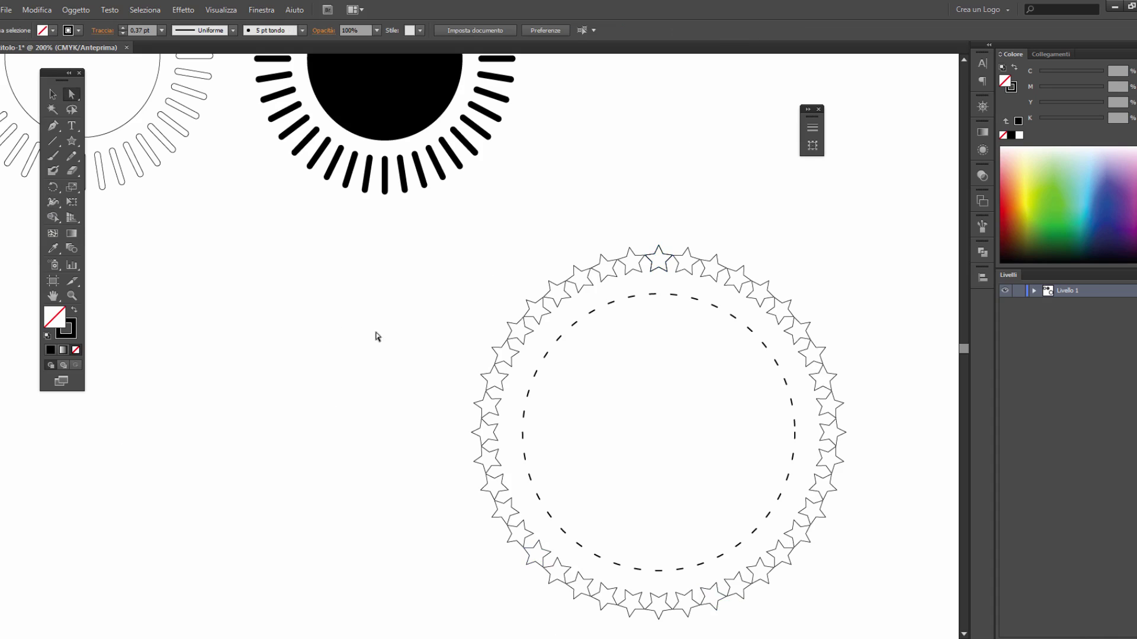
Draw a tiny solid black ellipse on the blank page below the sun icons.
scroll(484, 278, down, 1)
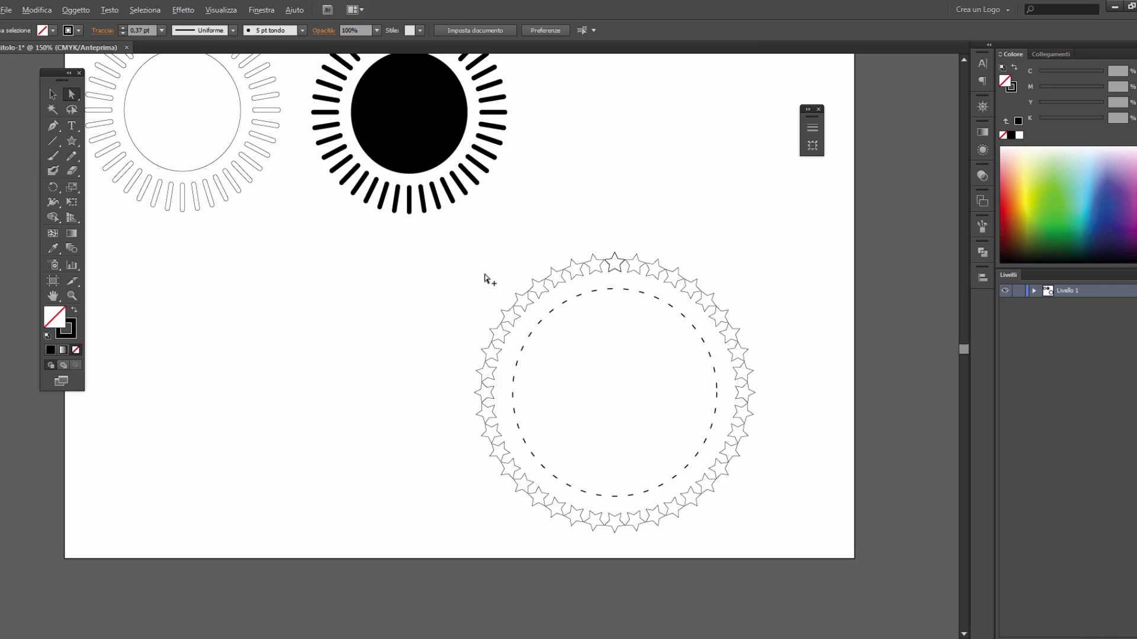
scroll(669, 432, up, 1)
scroll(669, 433, down, 1)
drag(806, 118, 883, 122)
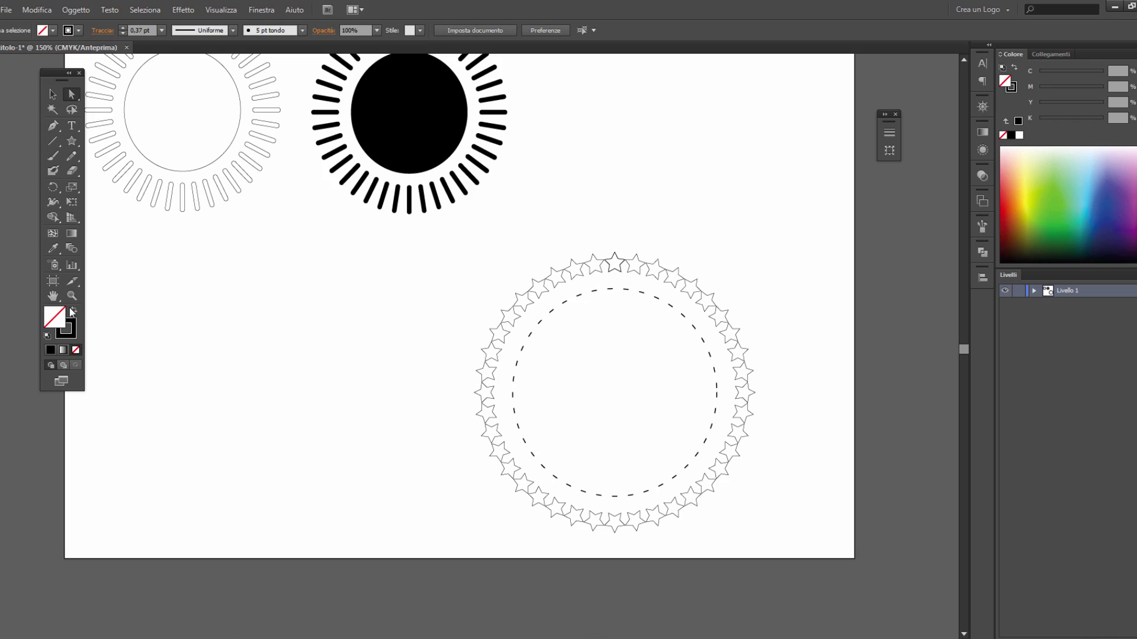
click(72, 142)
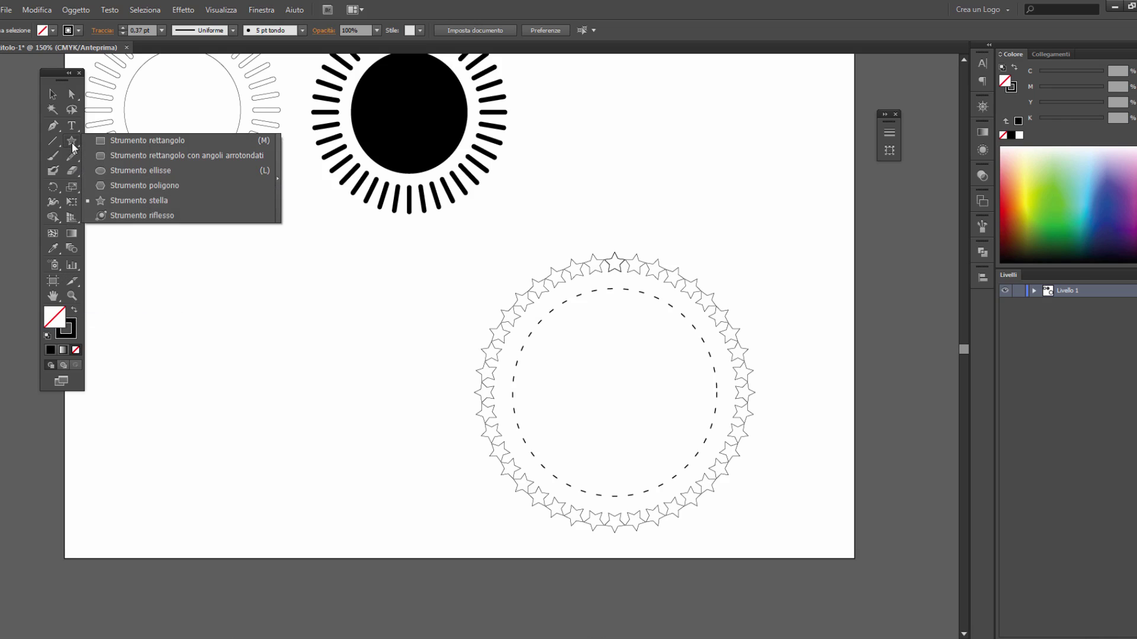
click(111, 171)
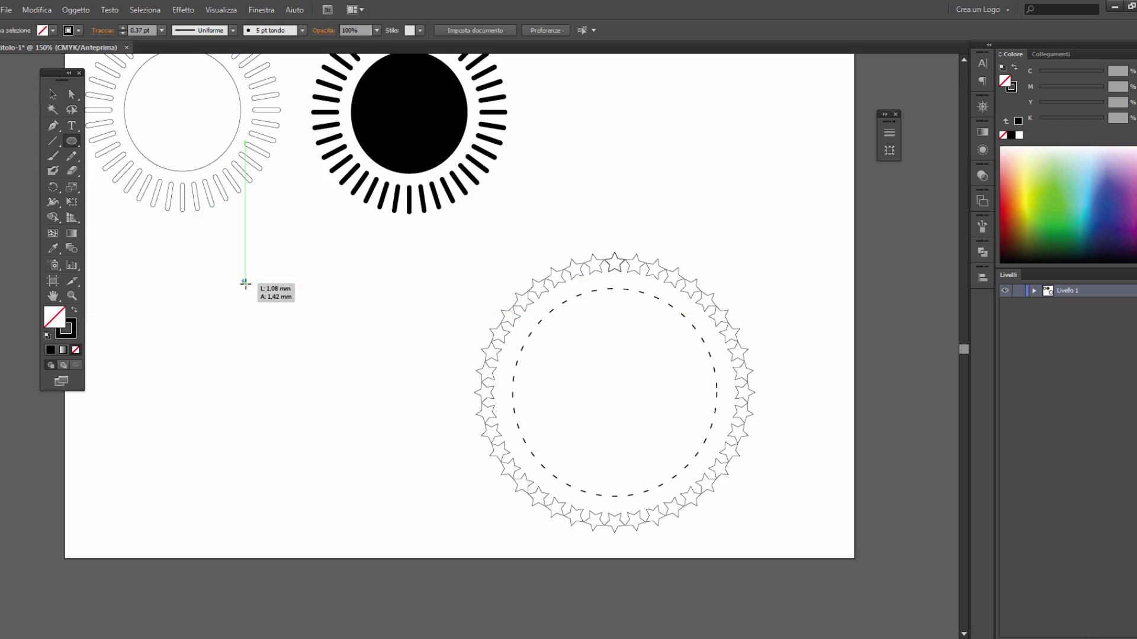
drag(245, 285, 246, 285)
Resize the ellipse into a small black dot, restoring the resize with Modifica > Ripristina.
key(v)
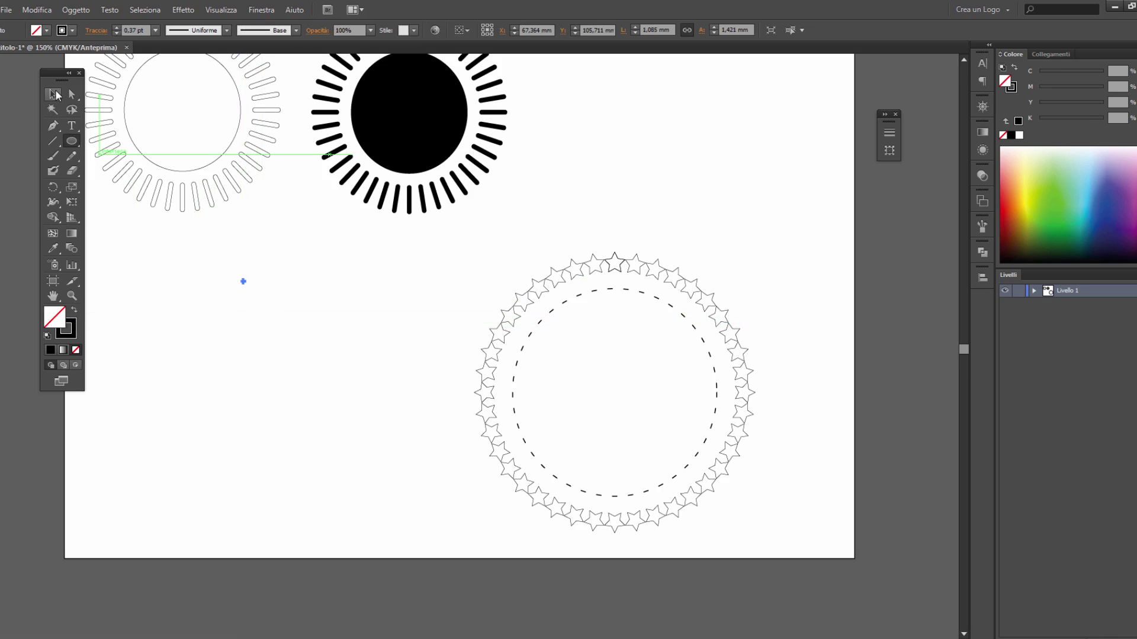
drag(626, 268, 671, 302)
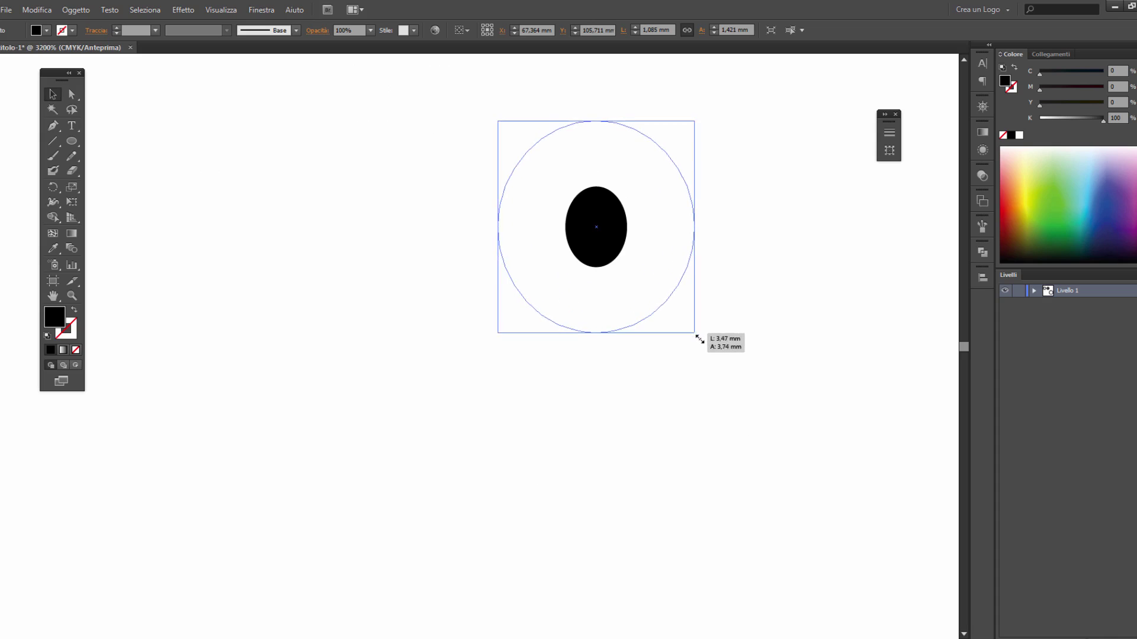
drag(671, 302, 717, 354)
scroll(583, 251, down, 5)
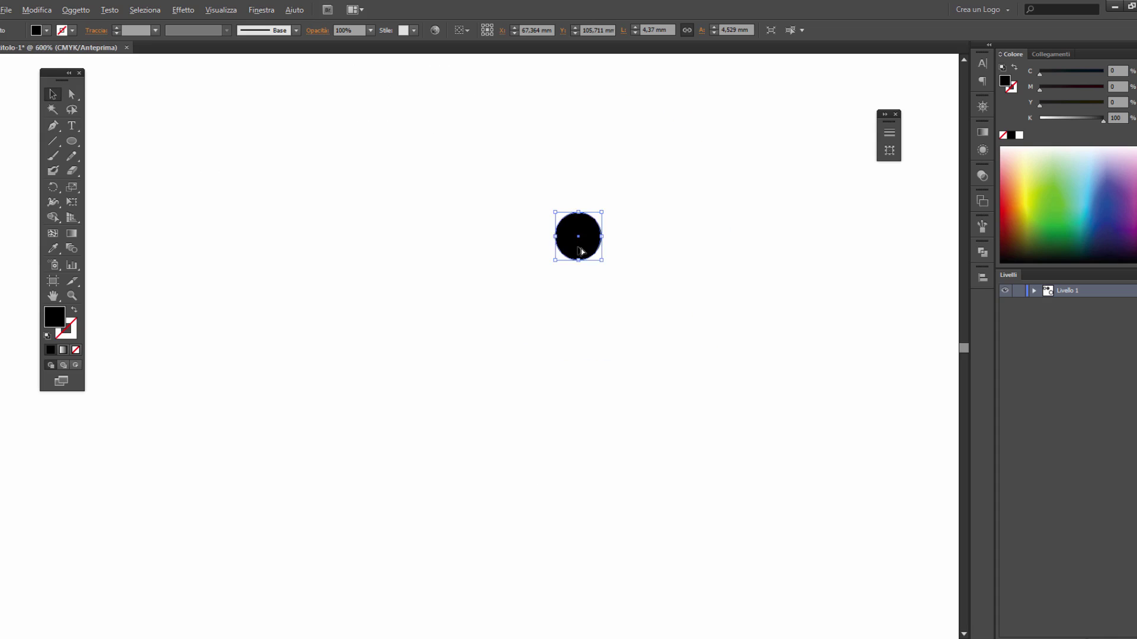
scroll(585, 254, down, 2)
click(233, 190)
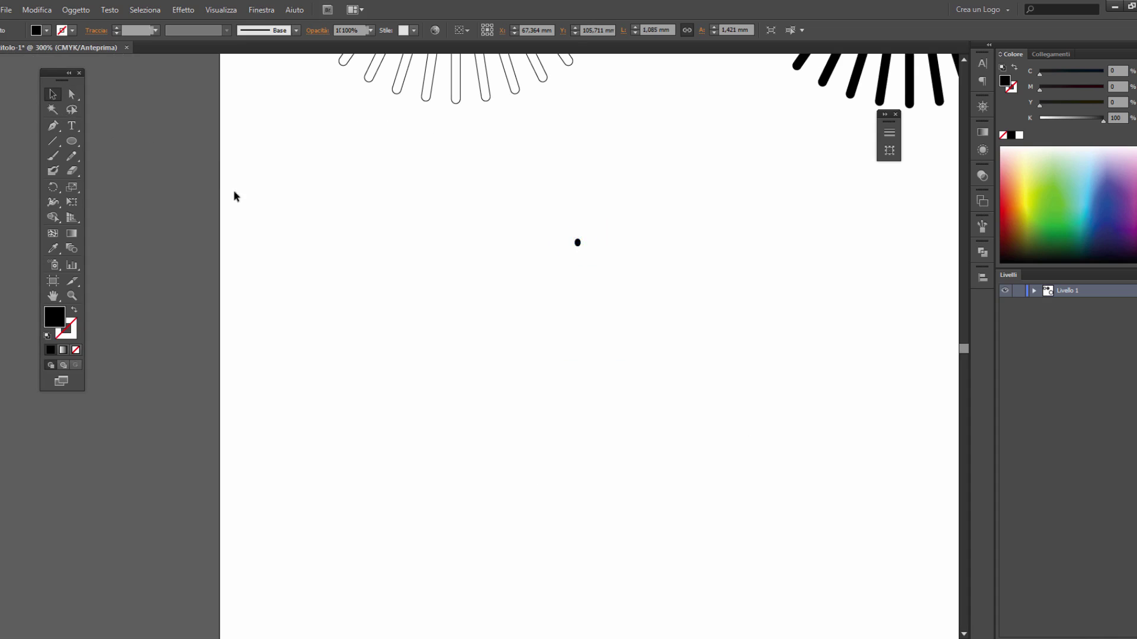
click(37, 9)
click(54, 37)
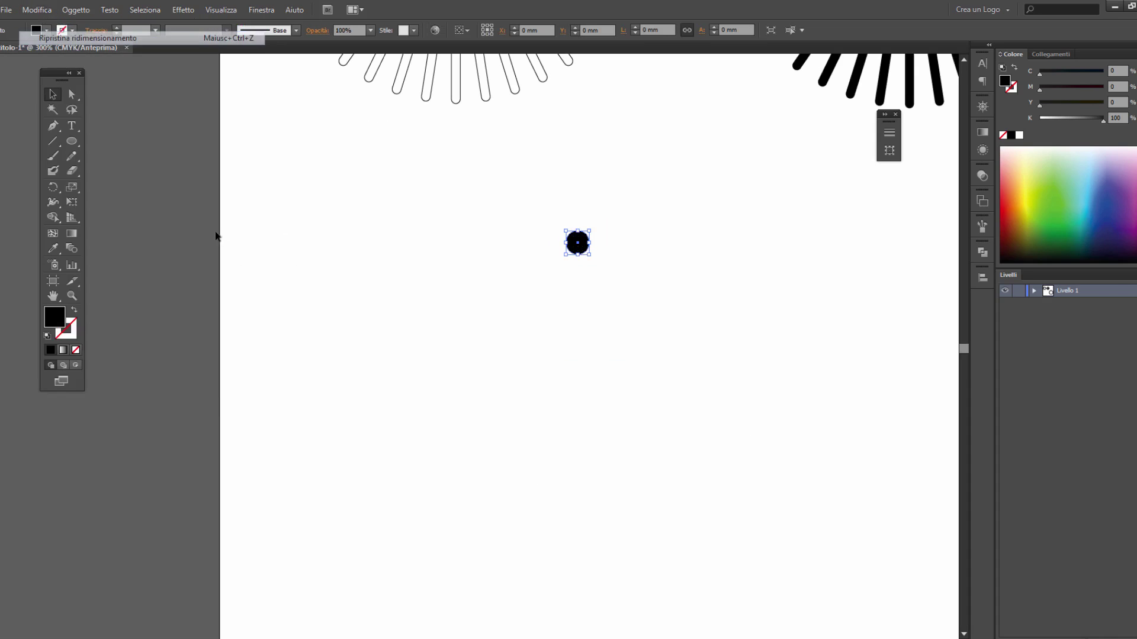
click(233, 235)
scroll(233, 235, down, 3)
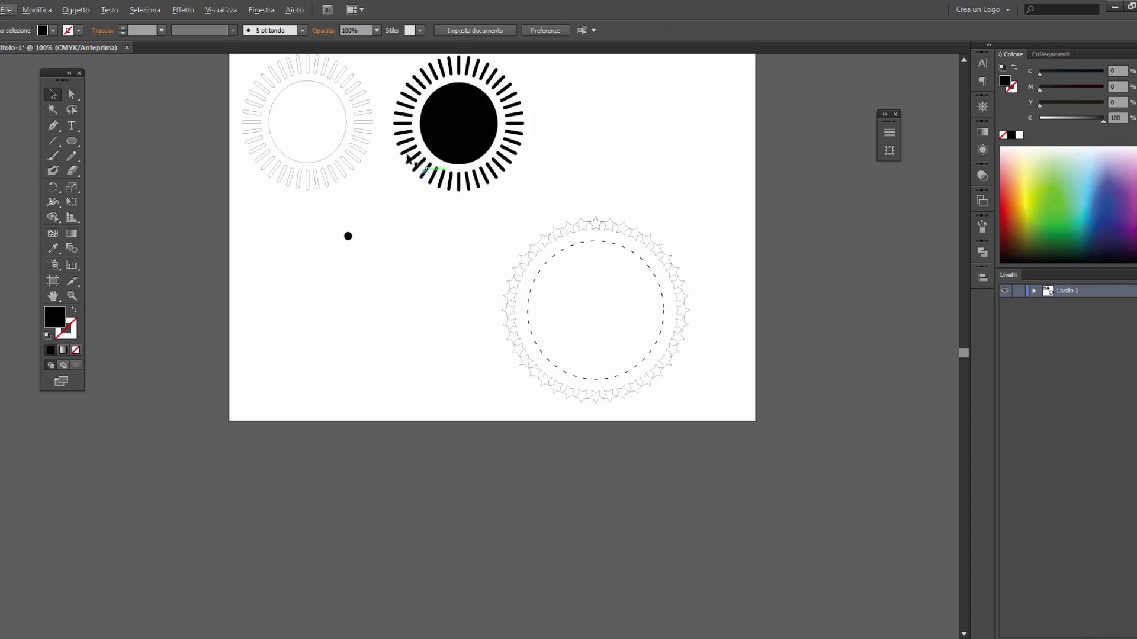
Alt-drag a copy of the 43.8 × 46.2 mm solid black circle below the dot.
drag(447, 132, 365, 301)
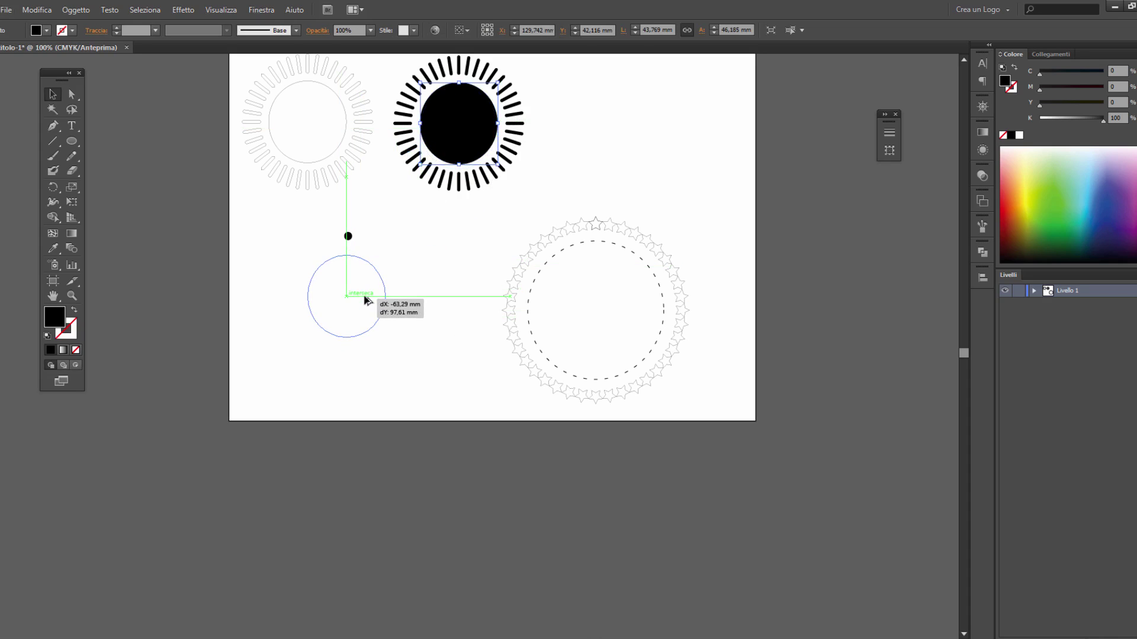
drag(366, 302, 358, 277)
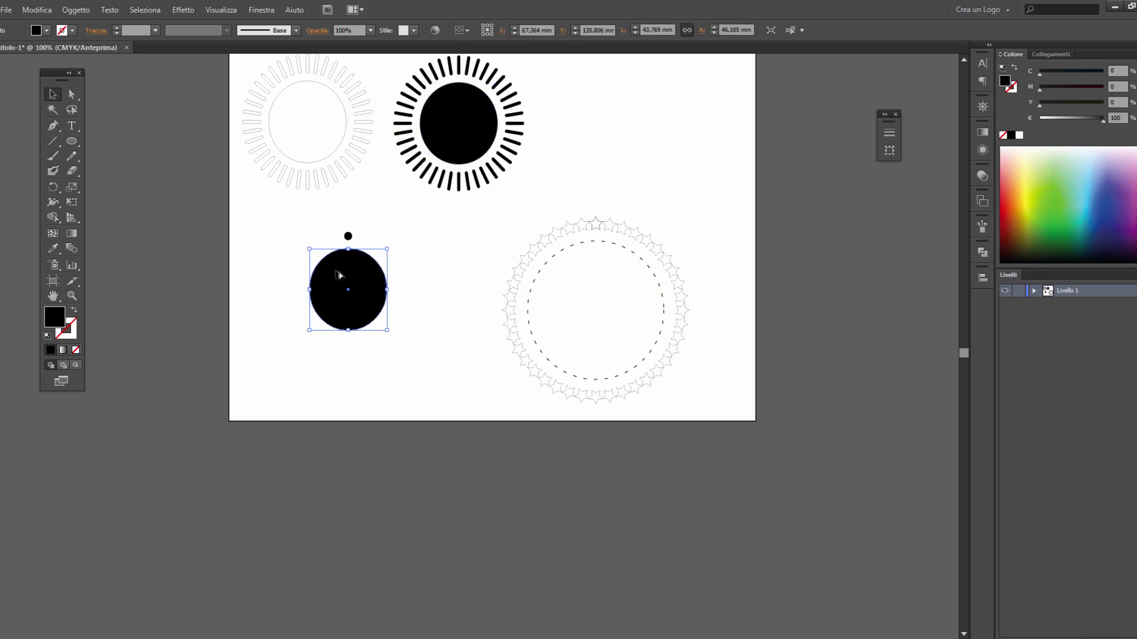
scroll(279, 285, up, 1)
scroll(280, 284, up, 1)
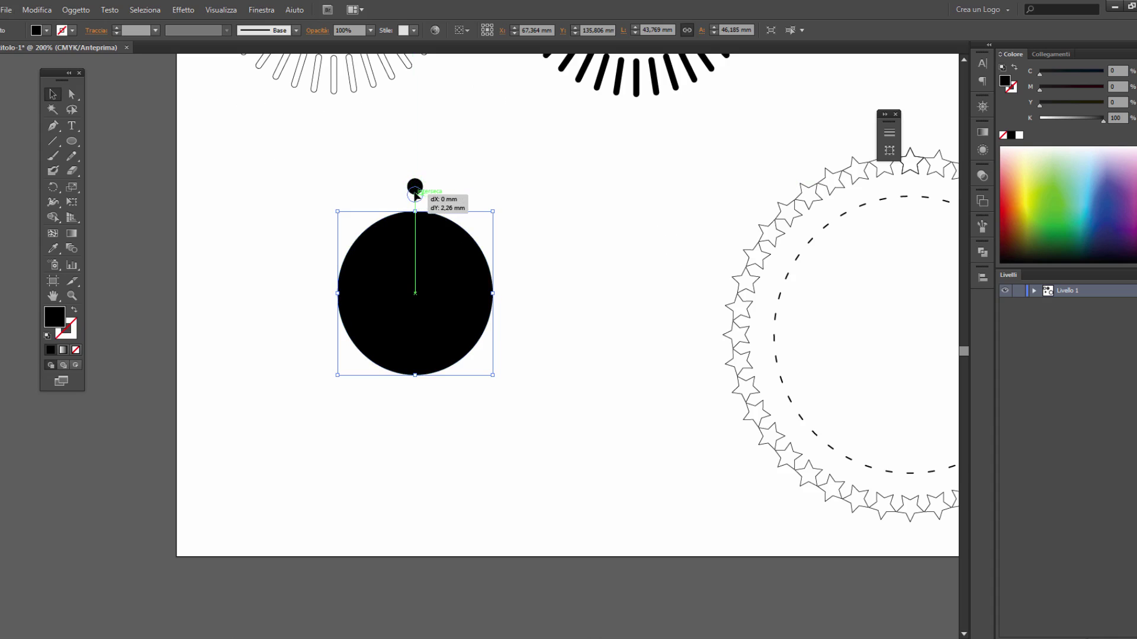
Nudge the small dot down onto the big circle's top edge and select it.
drag(415, 188, 415, 195)
click(428, 200)
click(416, 194)
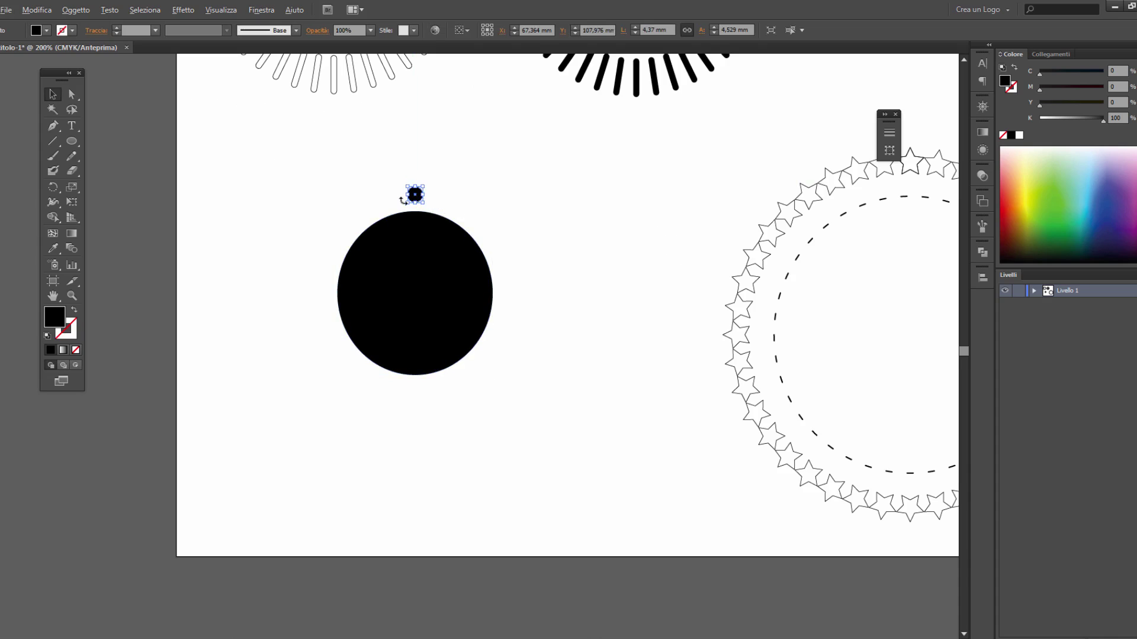
scroll(405, 200, up, 2)
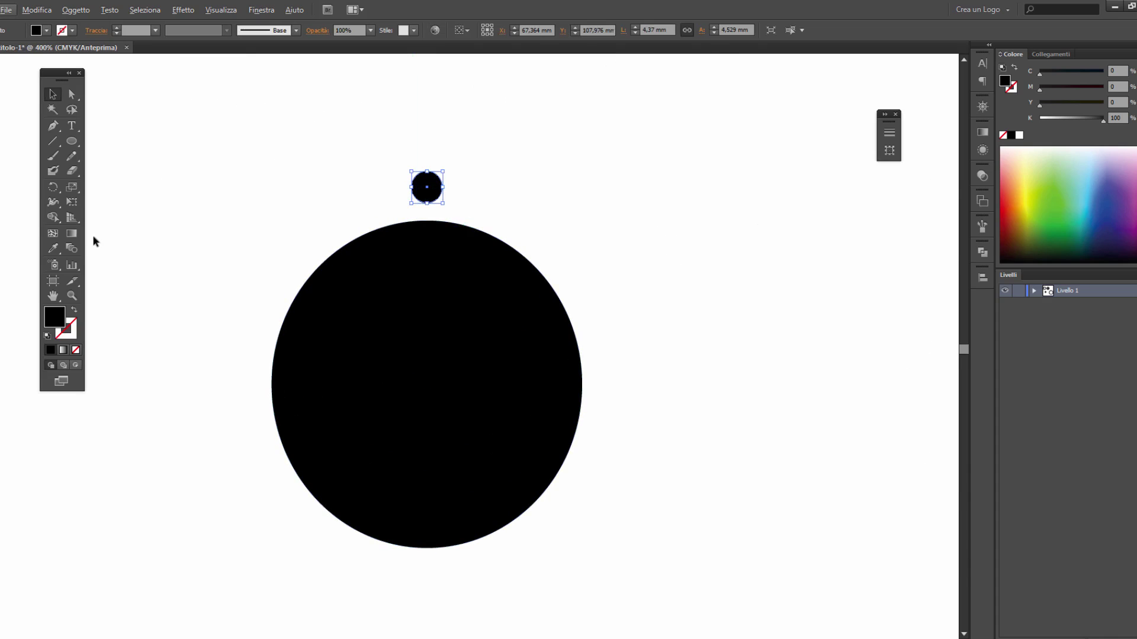
click(52, 187)
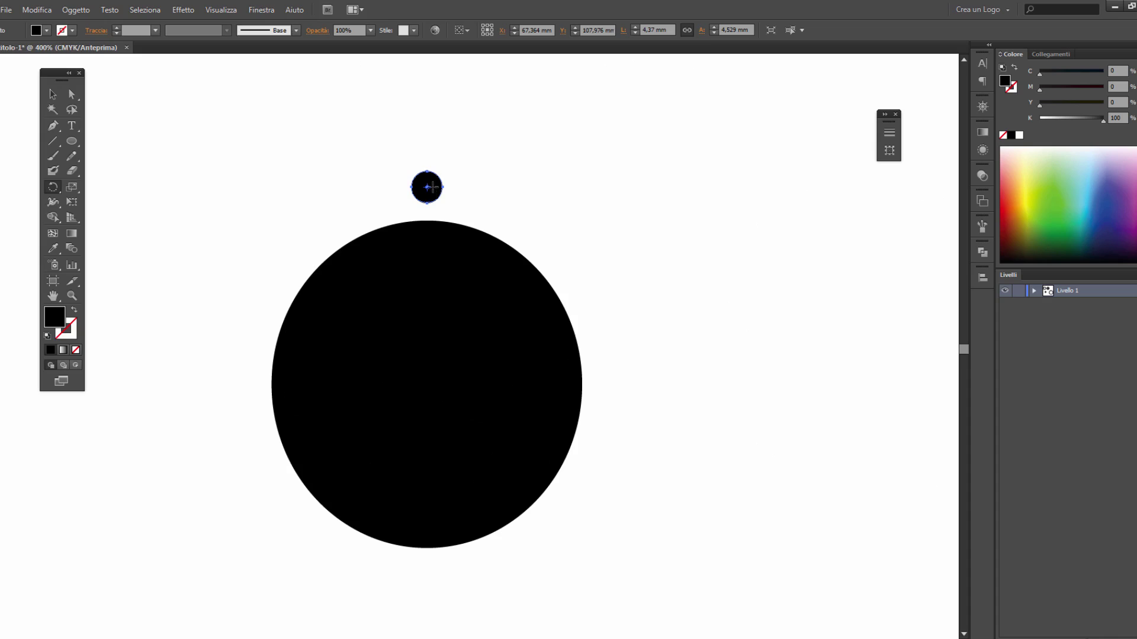
Ring the big black circle with dot copies rotated 9° about its centre, repeating with Ctrl+D.
click(426, 354)
drag(426, 354, 428, 385)
alt+click(428, 386)
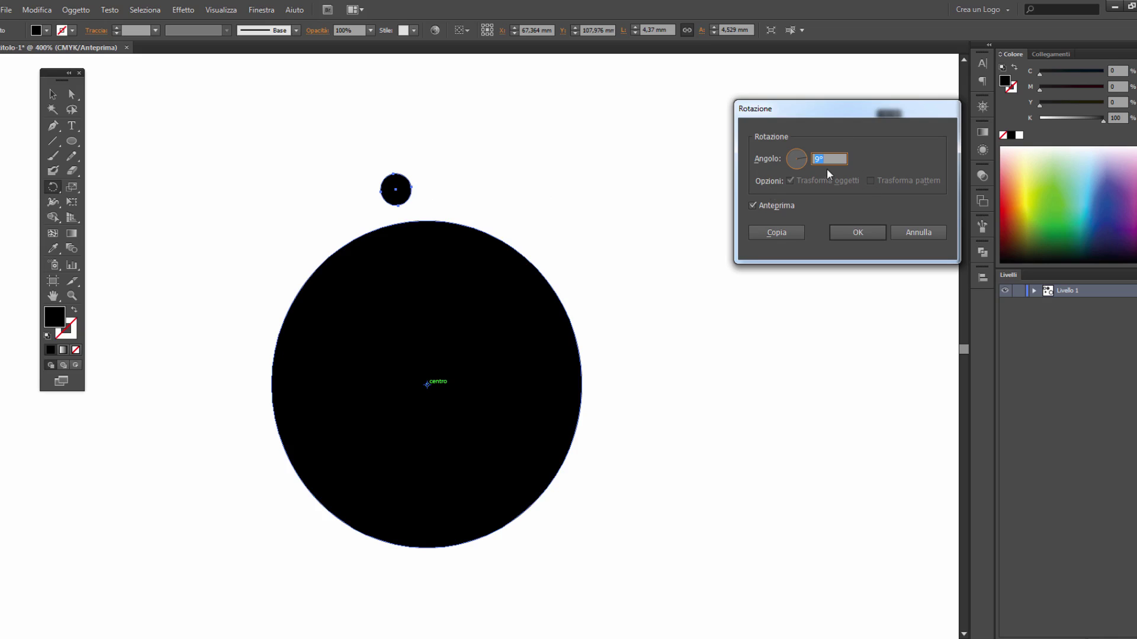
click(753, 205)
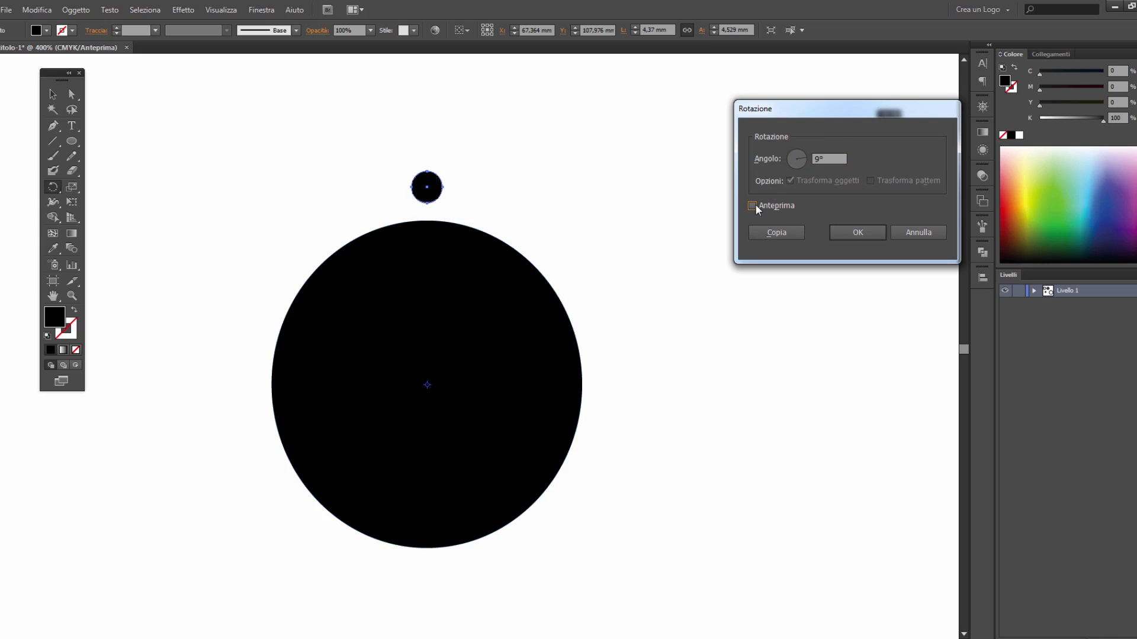
click(776, 233)
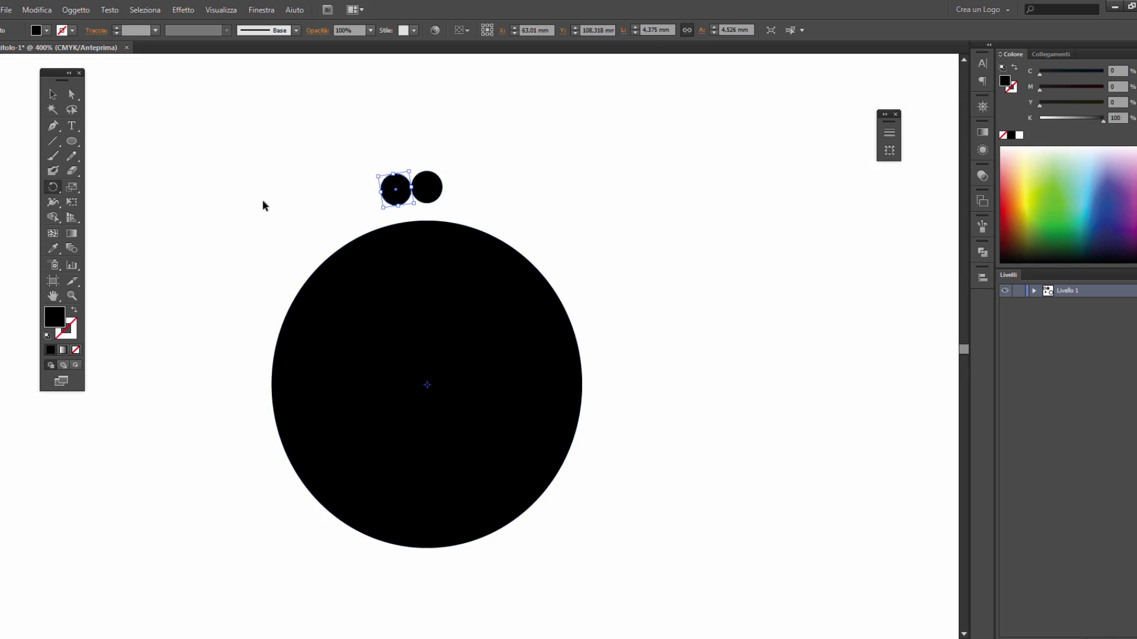
key(ctrl+d)
key(ctrl+d)
key(ctrl+d)
key(ctrl+d)
key(ctrl+d)
key(ctrl+d)
key(ctrl+d)
key(ctrl+d)
key(ctrl+d)
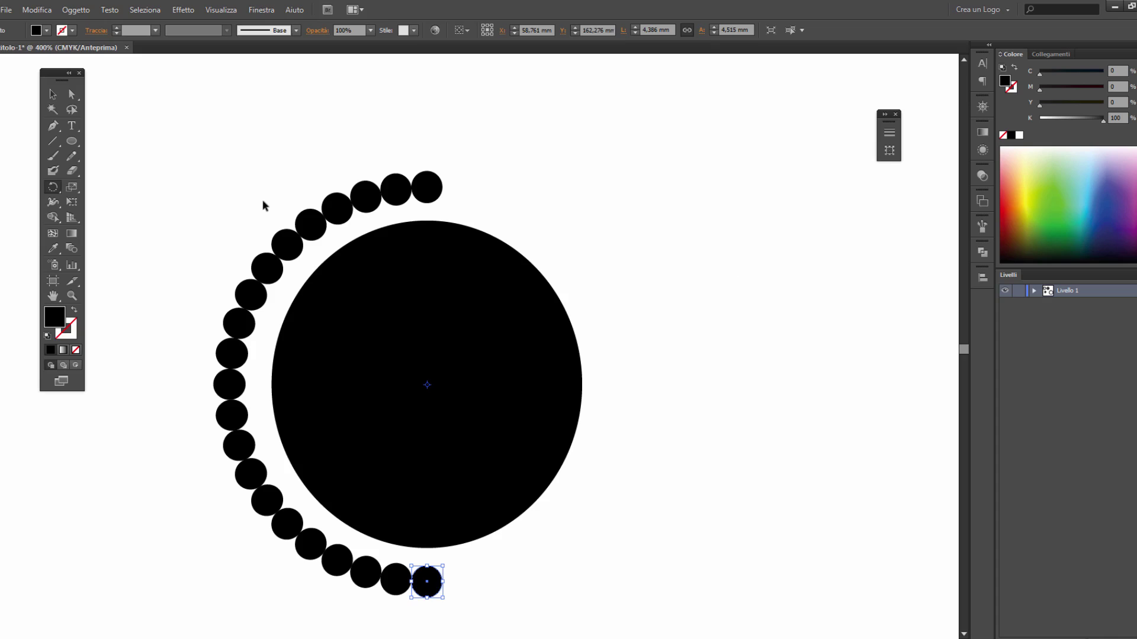
key(ctrl+d)
key(ctrl+d)
key(ctrl+d)
key(ctrl+d)
key(ctrl+d)
key(ctrl+d)
key(ctrl+d)
key(ctrl+d)
key(ctrl+d)
key(ctrl+d)
key(ctrl+d)
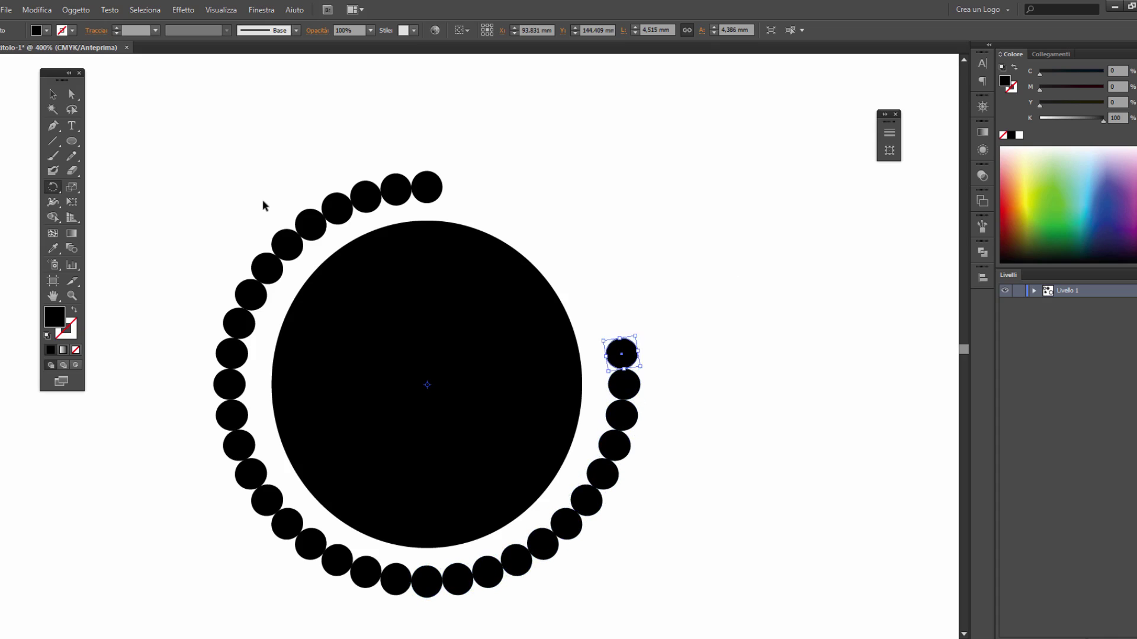
key(ctrl+d)
key(ctrl+d)
key(ctrl+d)
key(ctrl+d)
key(ctrl+d)
key(ctrl+d)
key(ctrl+d)
key(ctrl+d)
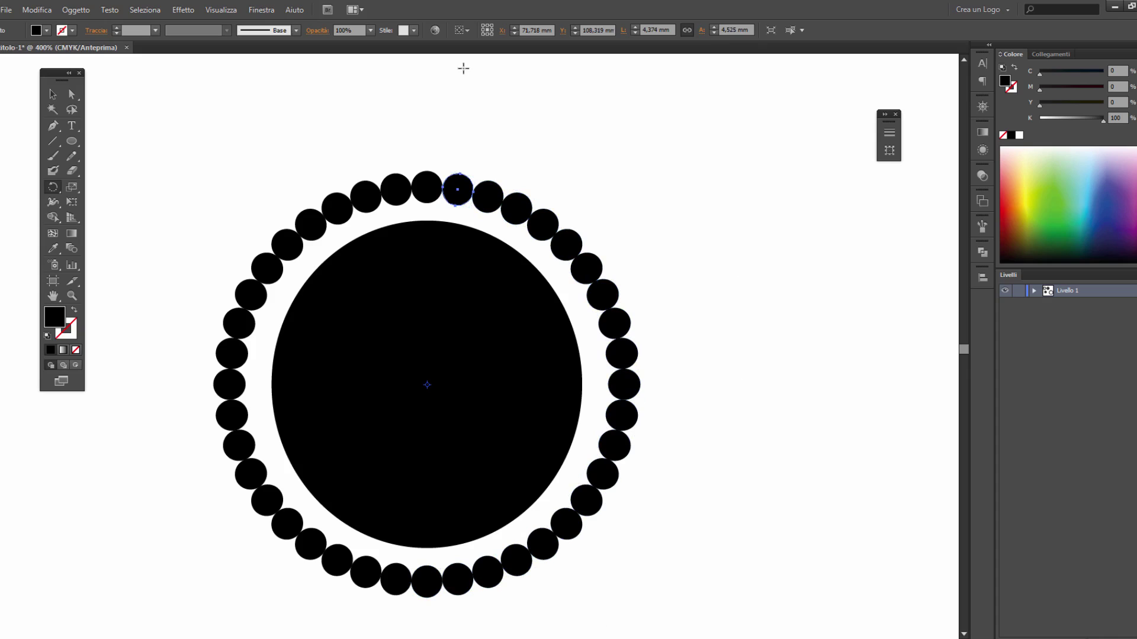
click(52, 93)
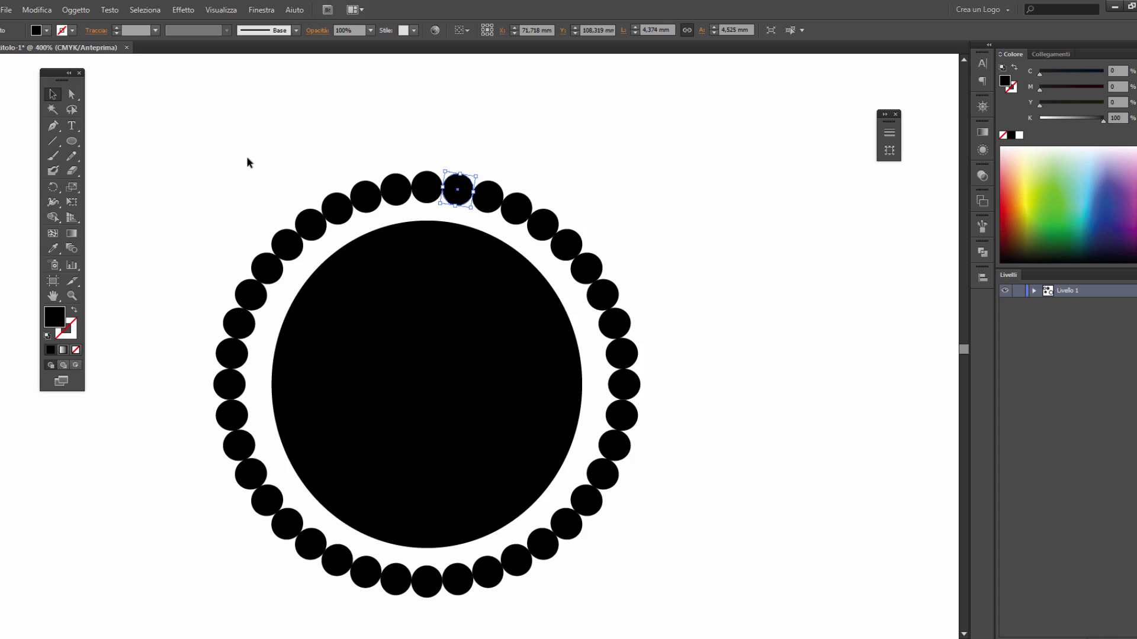
click(418, 305)
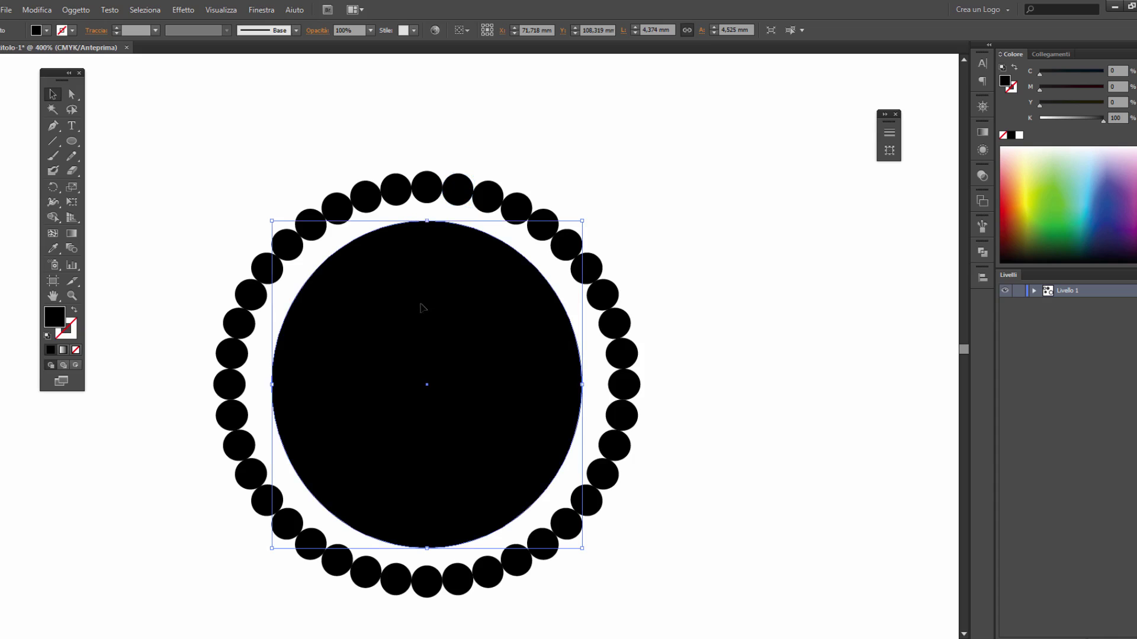
Swap the big circle's fill and stroke so it becomes an unfilled black outline, then zoom out to check.
click(74, 311)
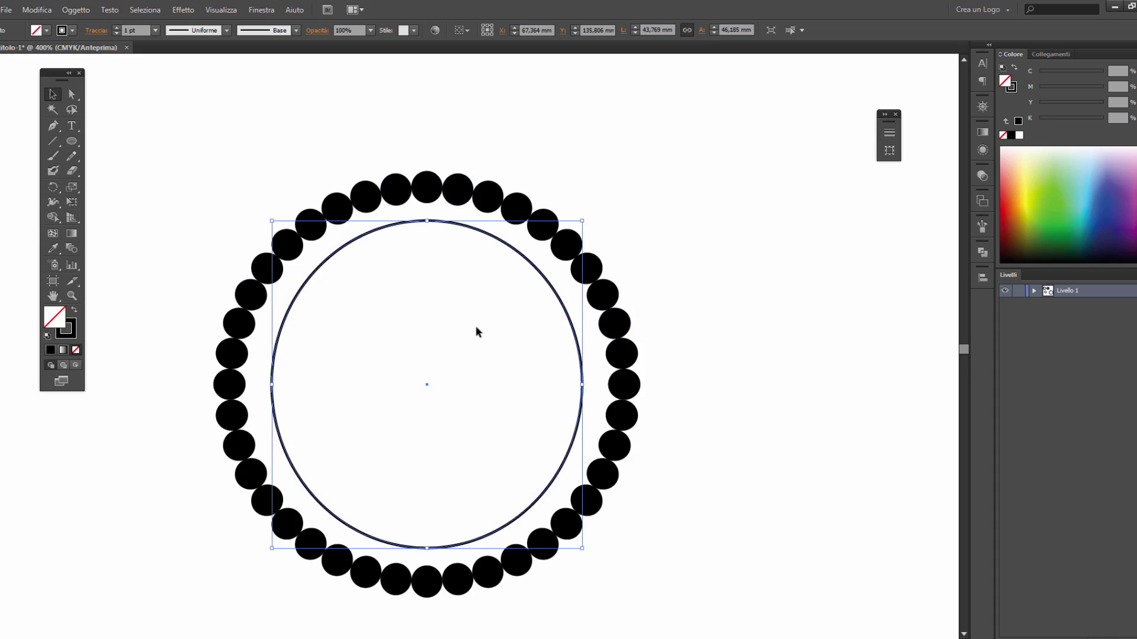
click(349, 150)
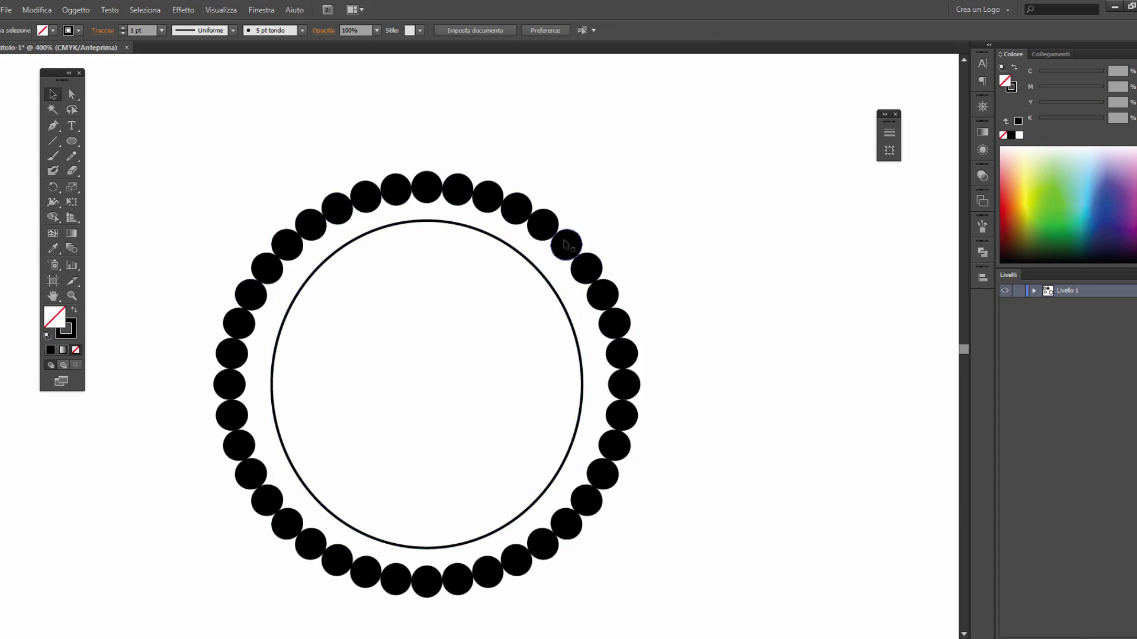
scroll(566, 245, down, 1)
scroll(565, 245, down, 2)
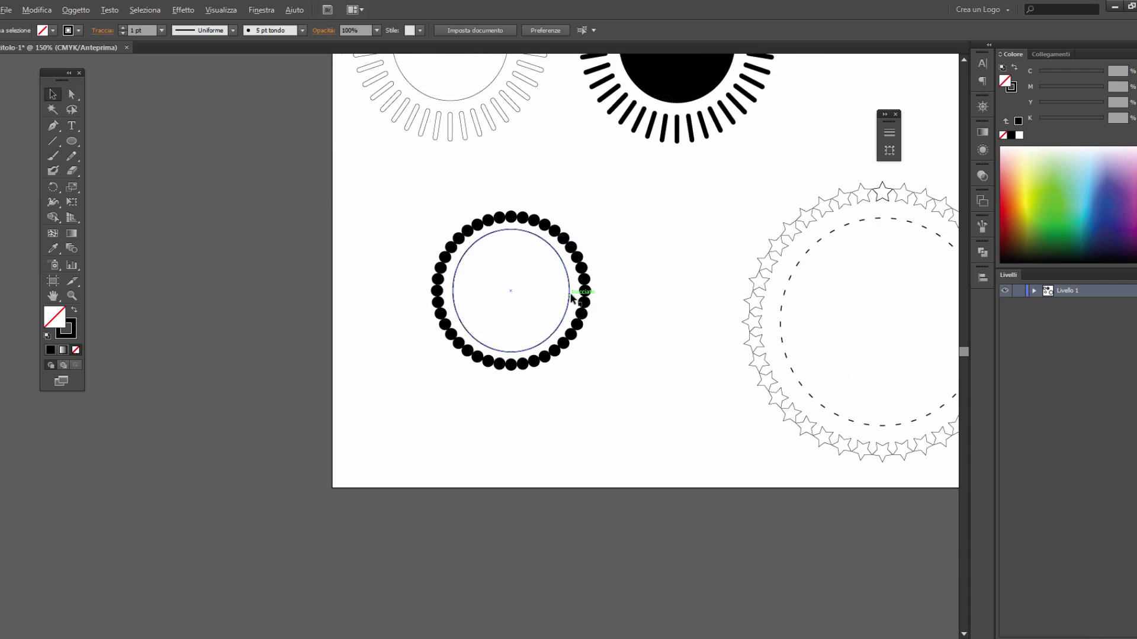
scroll(572, 298, up, 1)
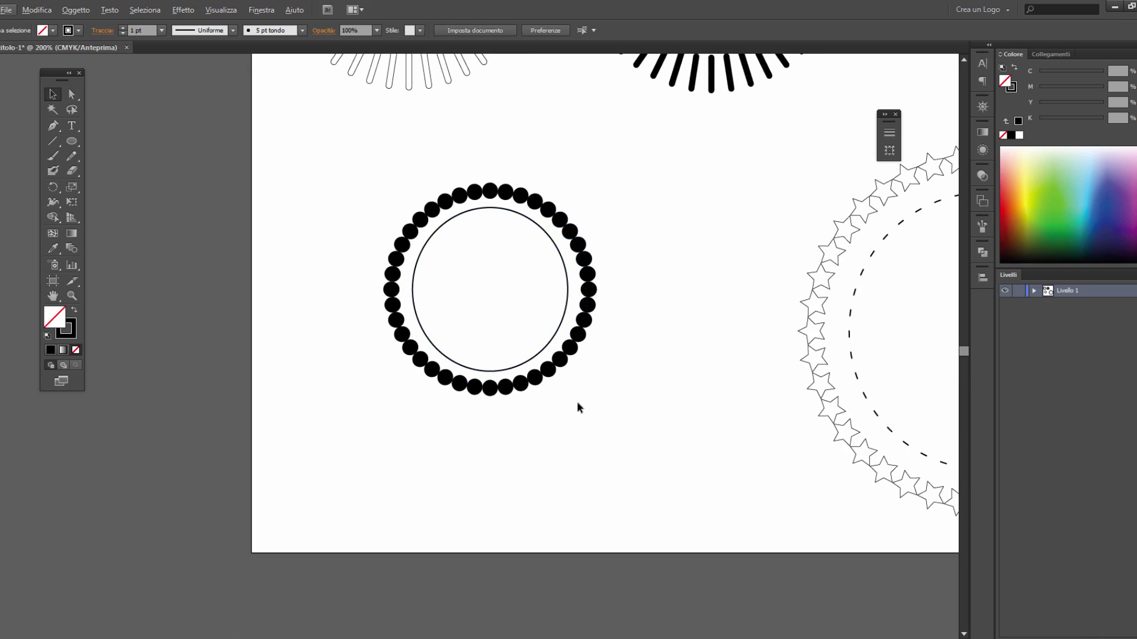
scroll(290, 298, down, 1)
scroll(290, 297, down, 1)
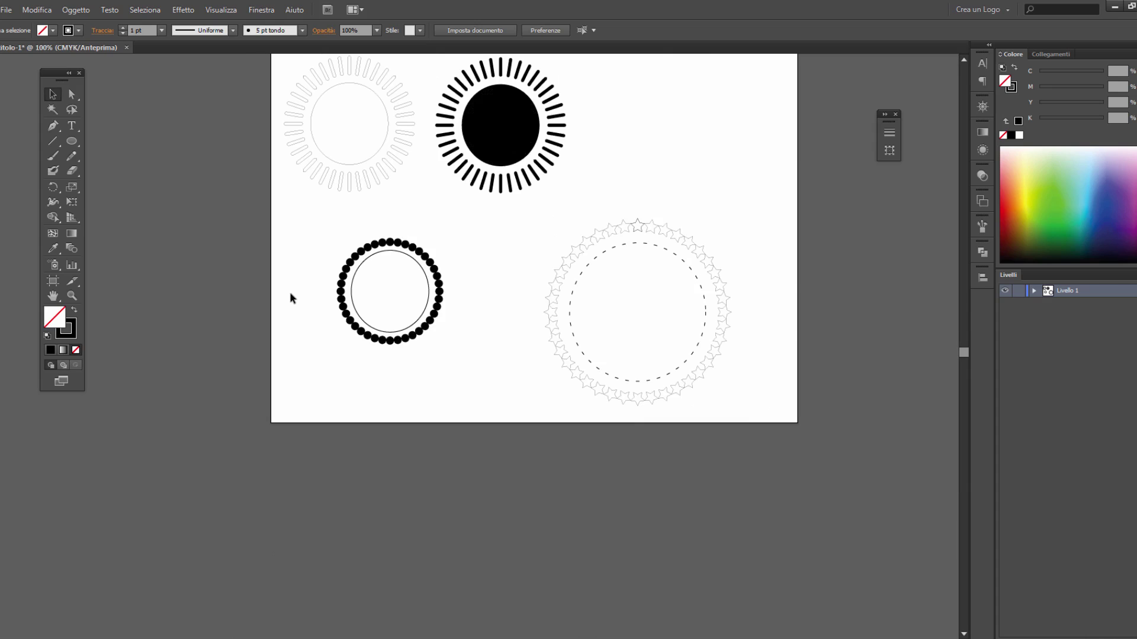
scroll(449, 238, up, 1)
scroll(453, 238, up, 2)
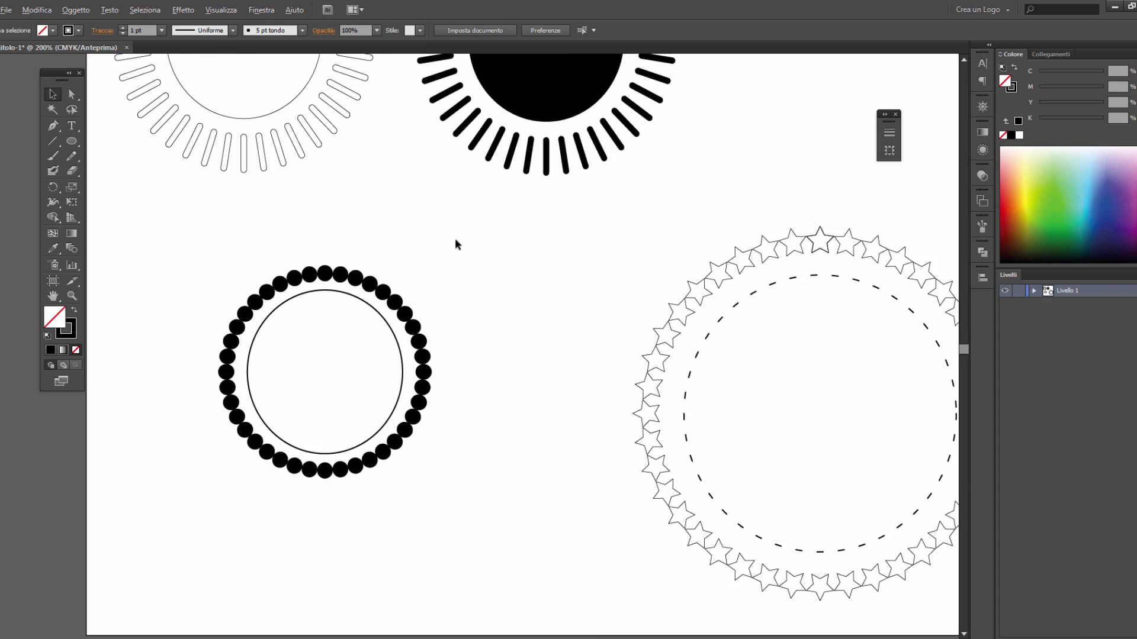
Draw a small solid black triangle, about 4.77 × 7.97 mm, with the Pen tool.
key(alt)
click(49, 130)
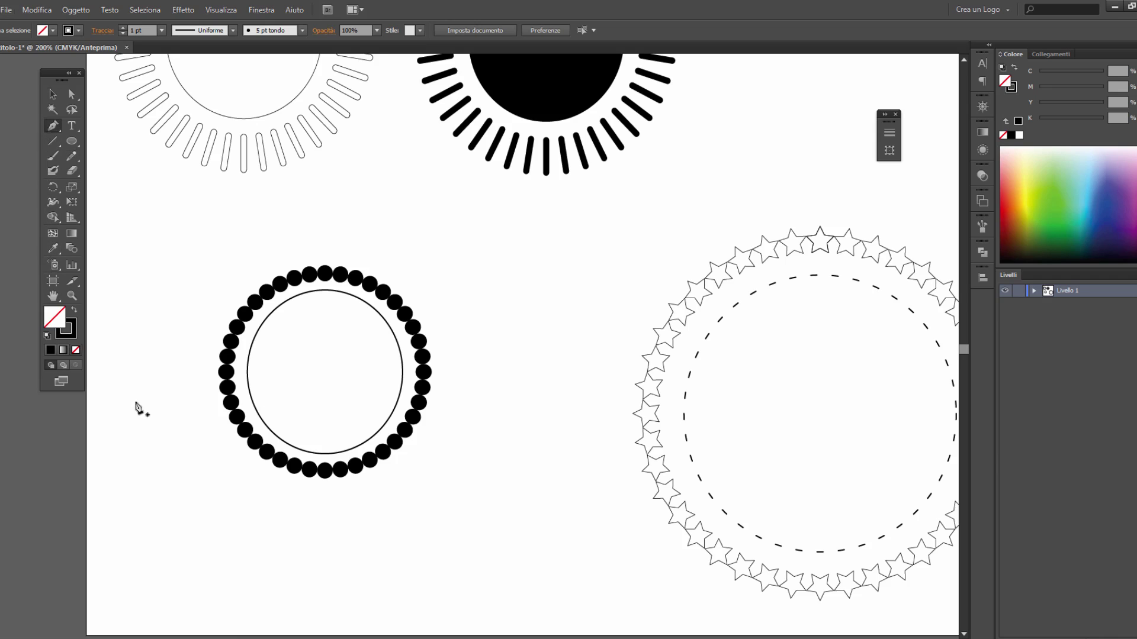
click(499, 272)
click(504, 299)
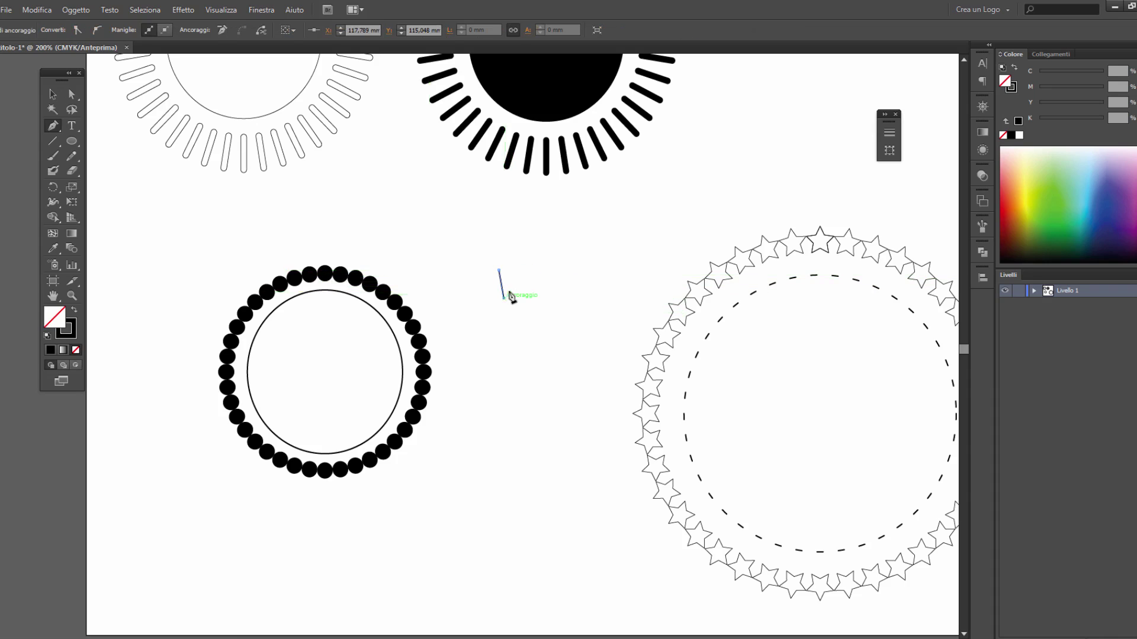
click(516, 280)
click(500, 270)
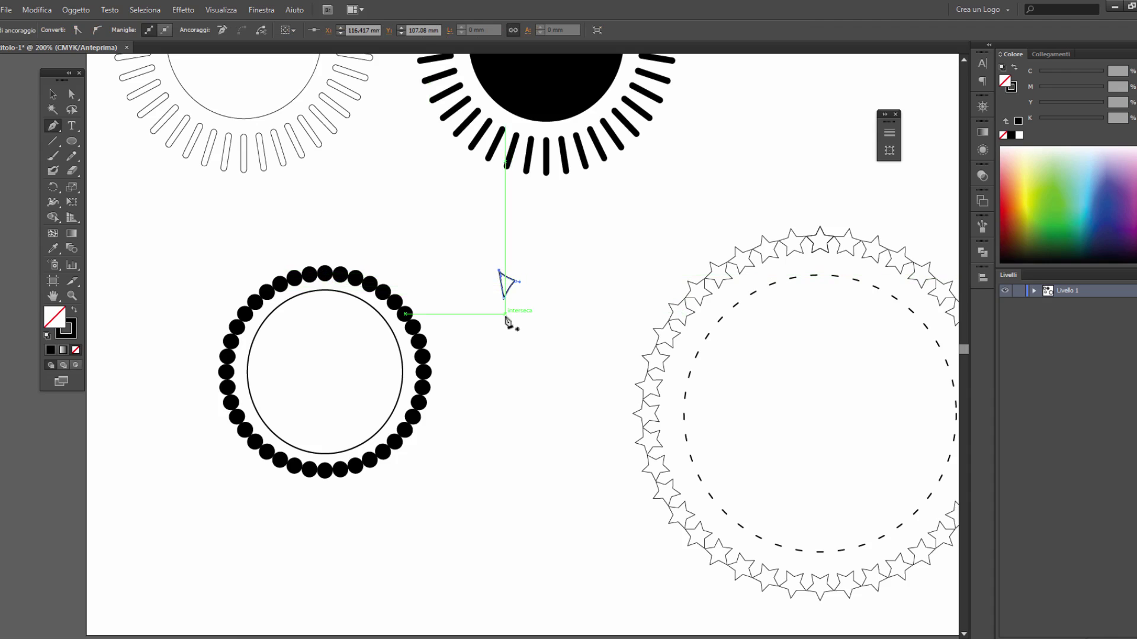
click(74, 313)
Straighten the triangle's curved lower-right edge by dragging its direction handle onto the anchor.
drag(58, 80, 56, 85)
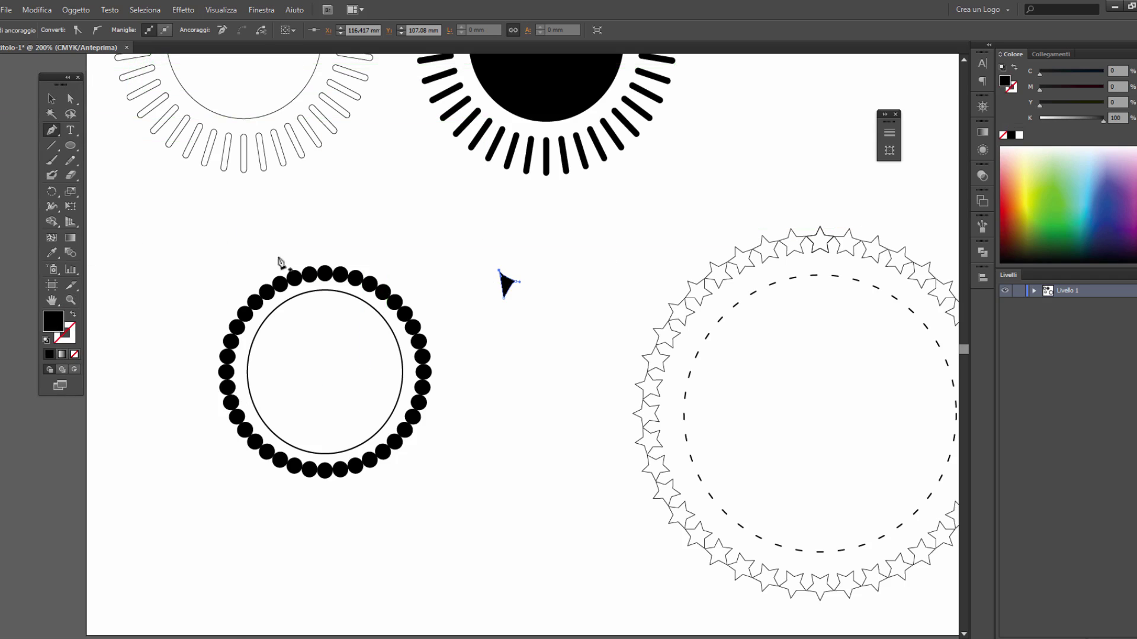
click(52, 98)
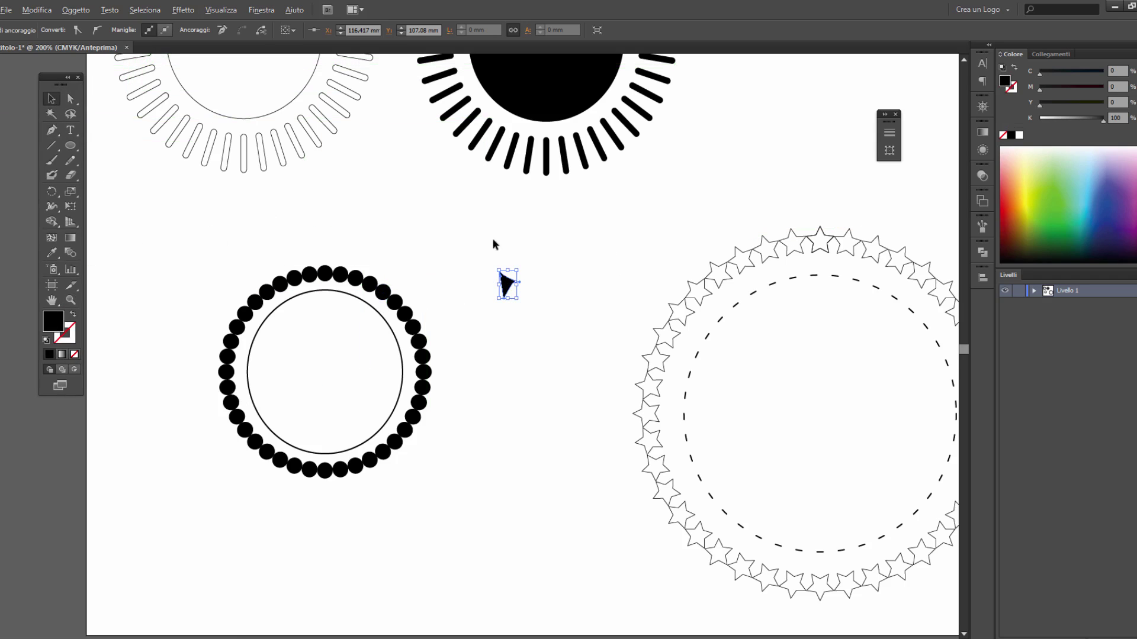
scroll(532, 287, up, 1)
scroll(515, 281, up, 2)
scroll(494, 270, up, 3)
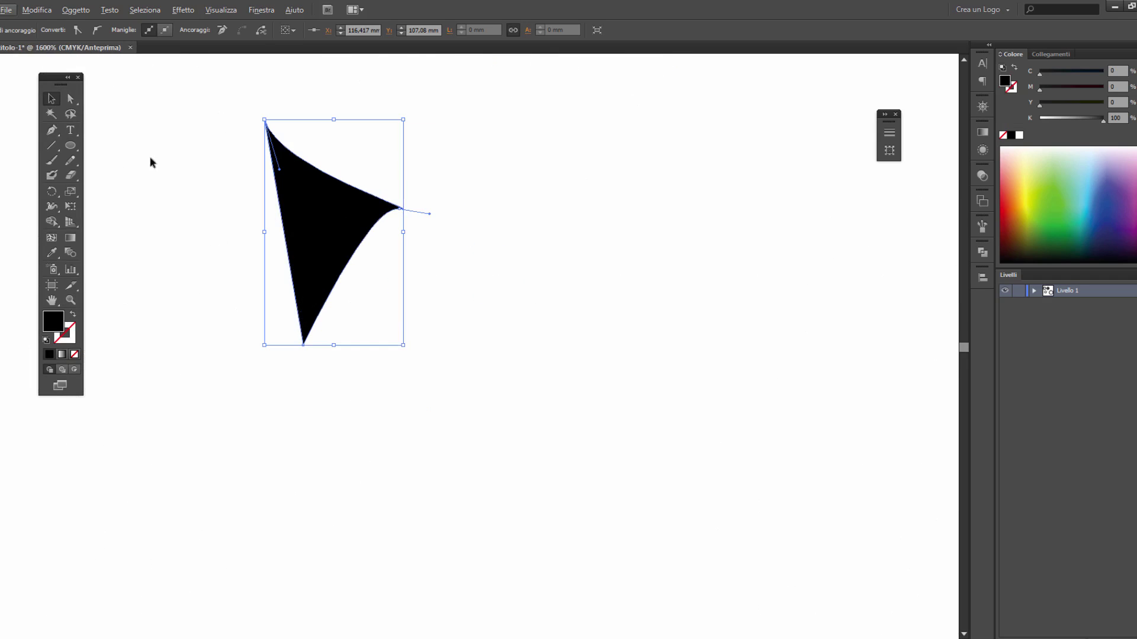
click(71, 98)
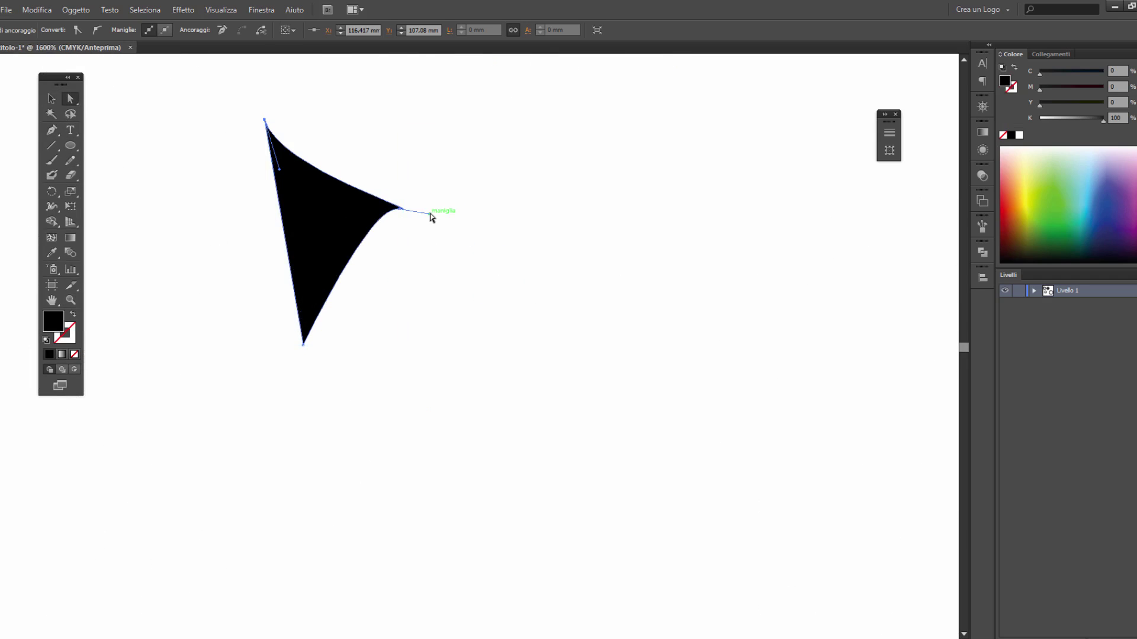
drag(431, 215, 402, 205)
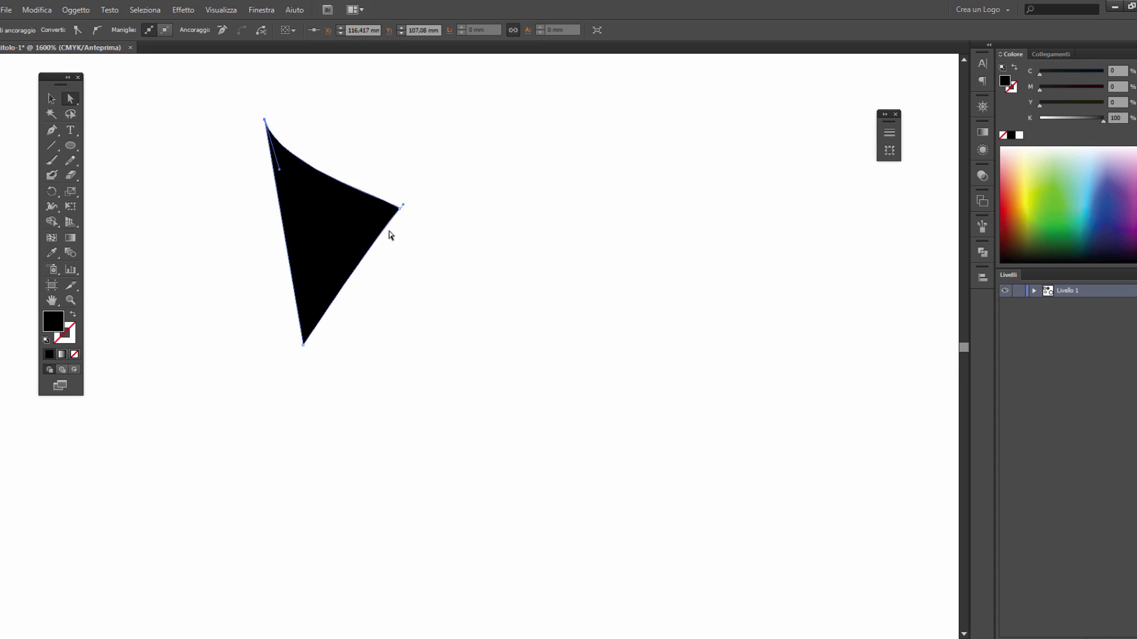
click(52, 98)
Move the black triangle up near the top right of the page.
scroll(296, 243, down, 3)
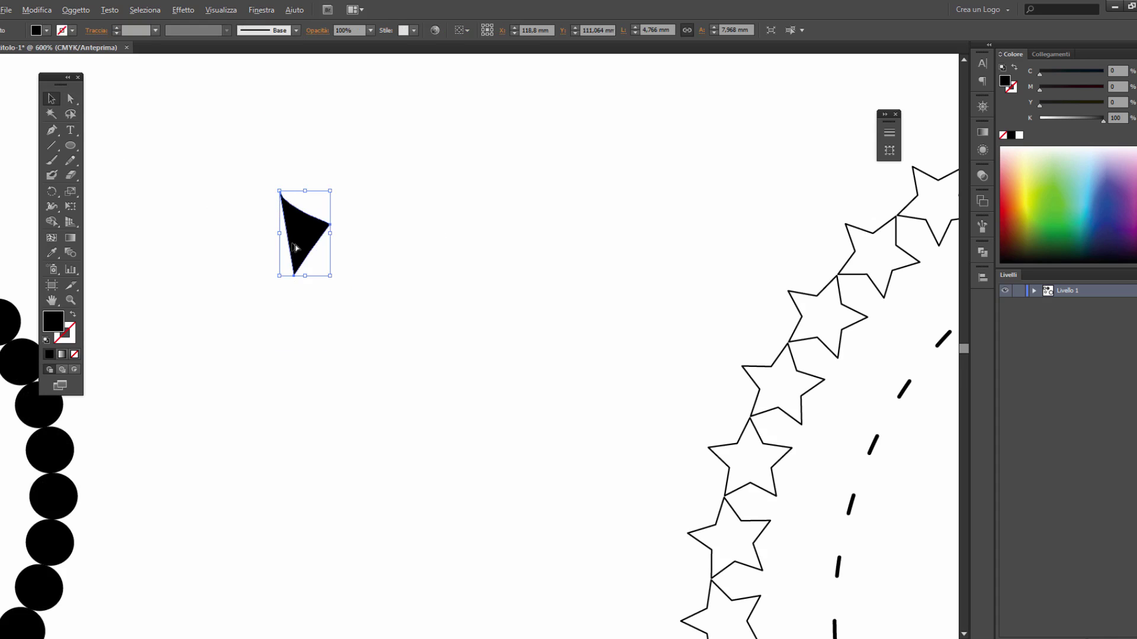
scroll(307, 246, down, 2)
drag(305, 241, 740, 96)
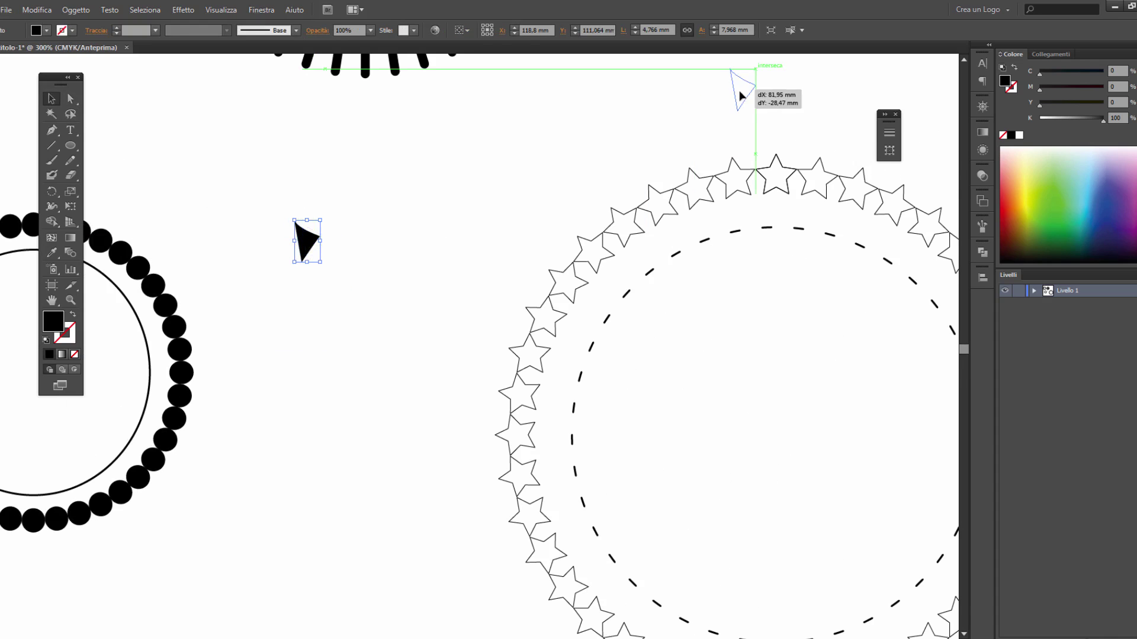
scroll(427, 194, down, 3)
scroll(587, 90, up, 2)
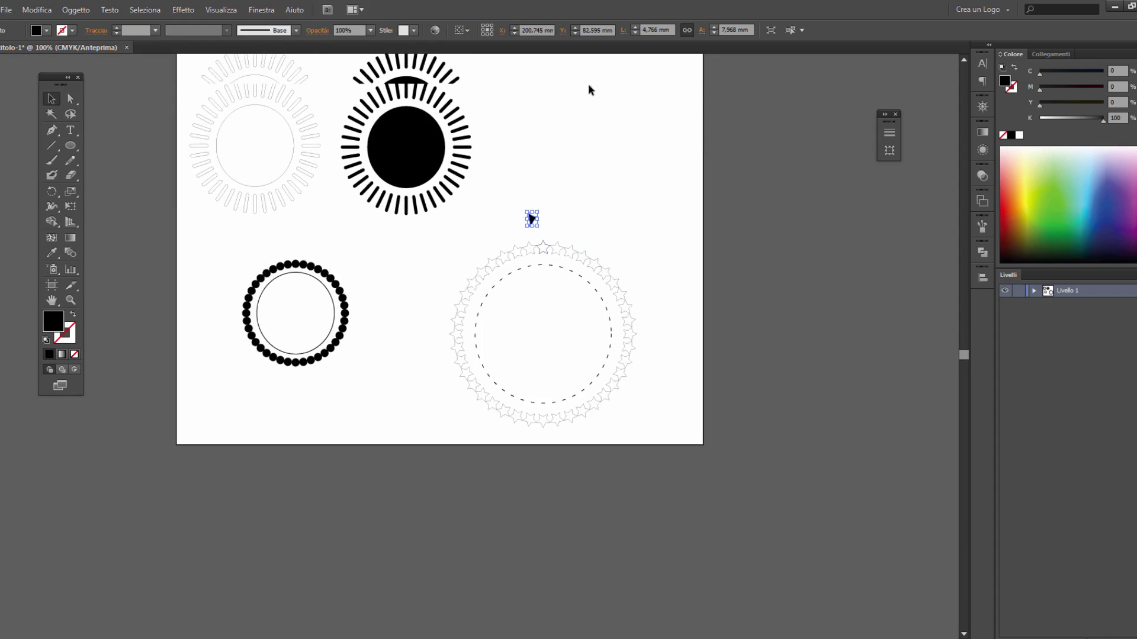
scroll(592, 113, up, 1)
scroll(599, 136, up, 3)
drag(336, 580, 638, 128)
scroll(586, 247, down, 2)
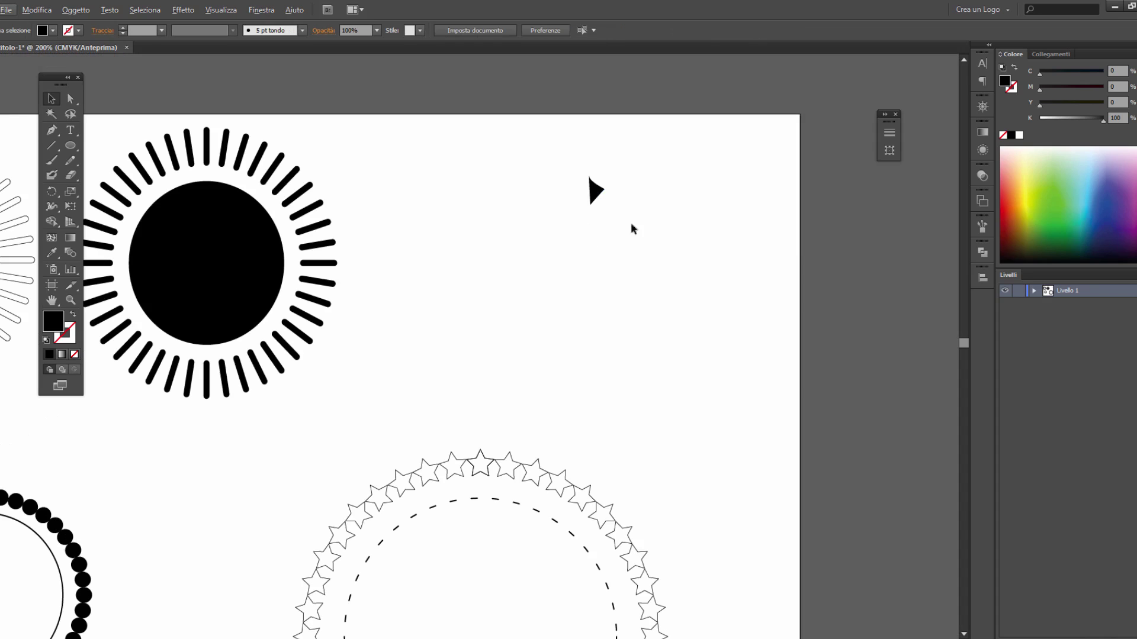
Place a copy of the black circle below the triangle as an unfilled 0.5 pt outline.
mouse_move(241, 268)
mouse_down()
mouse_move(636, 308)
mouse_move(624, 302)
mouse_up()
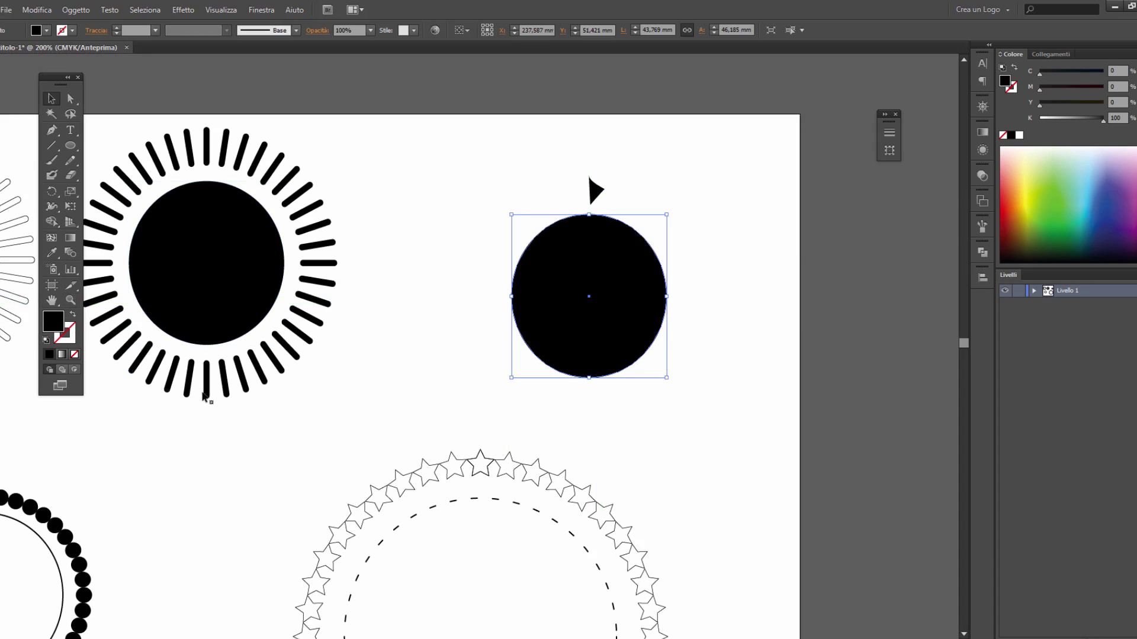
click(73, 314)
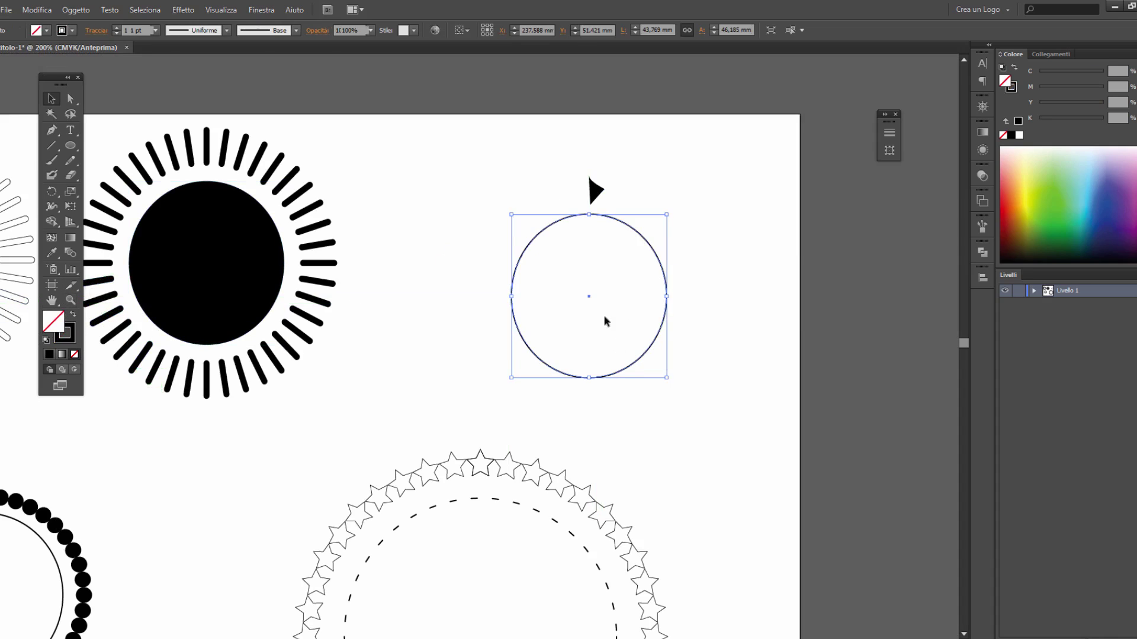
click(603, 314)
click(603, 221)
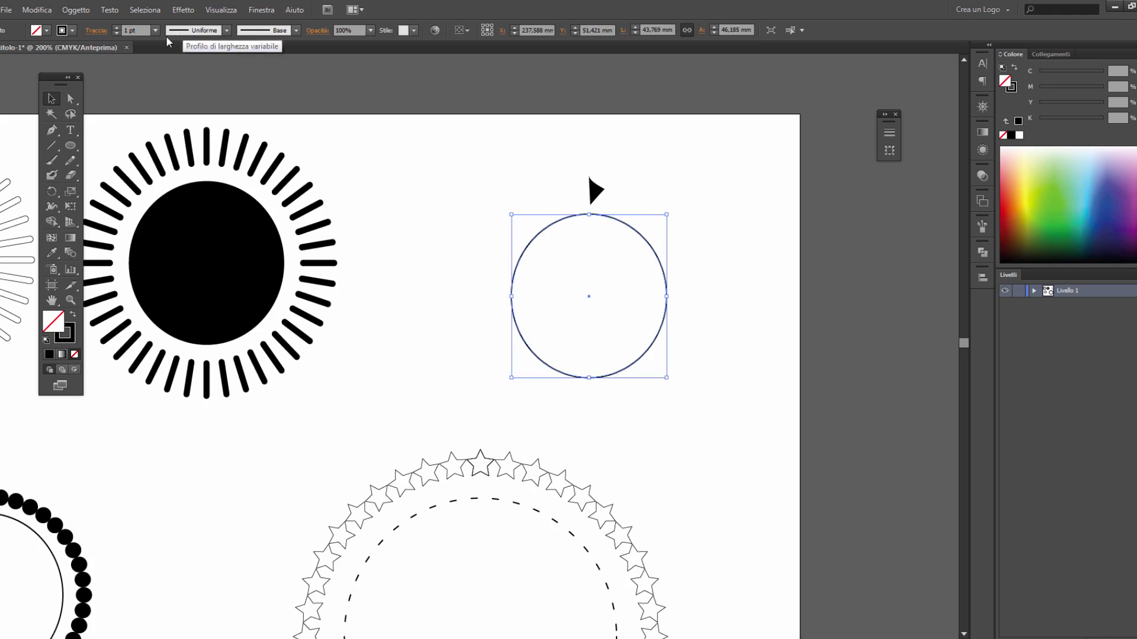
click(890, 134)
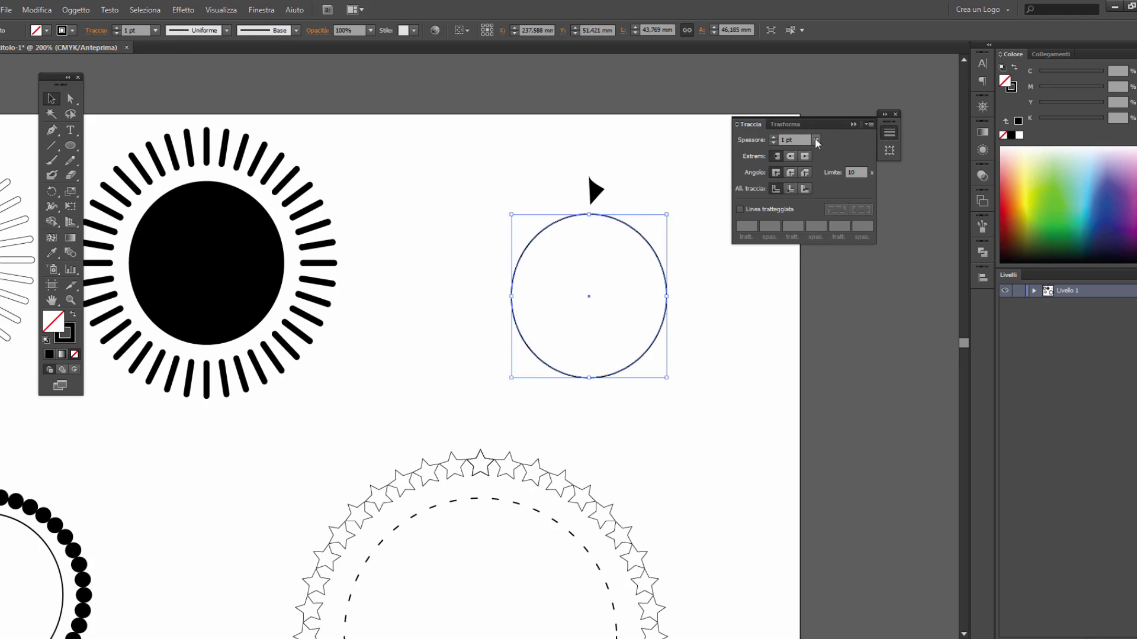
click(773, 142)
click(816, 139)
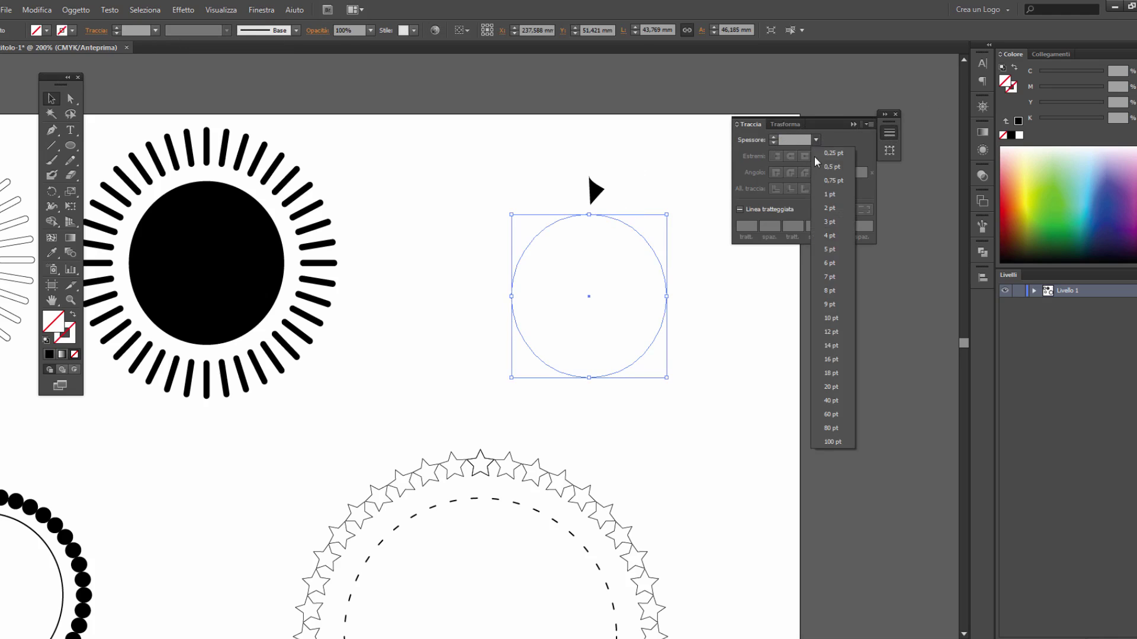
click(837, 169)
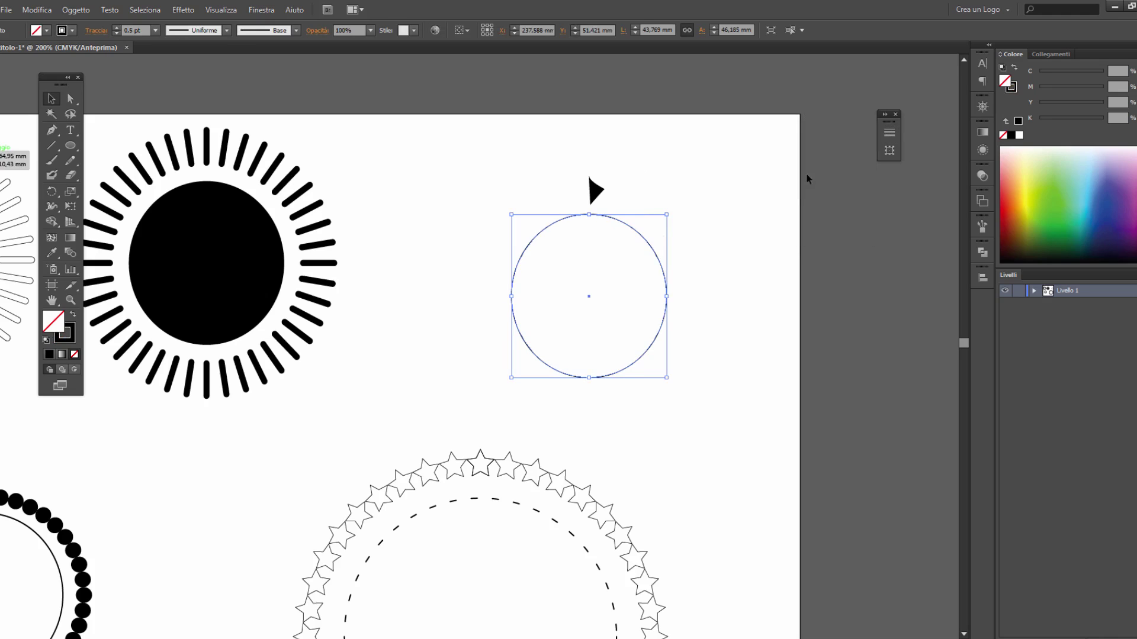
Centre the triangle horizontally over the outline circle, then reselect the triangle.
click(594, 190)
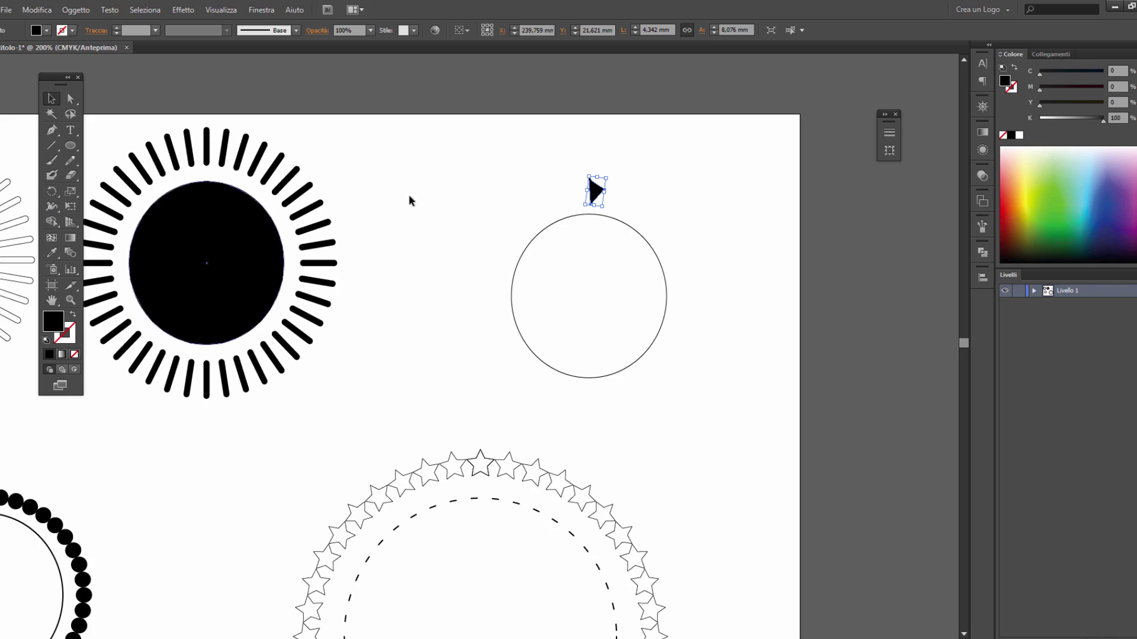
drag(517, 171, 674, 305)
click(982, 277)
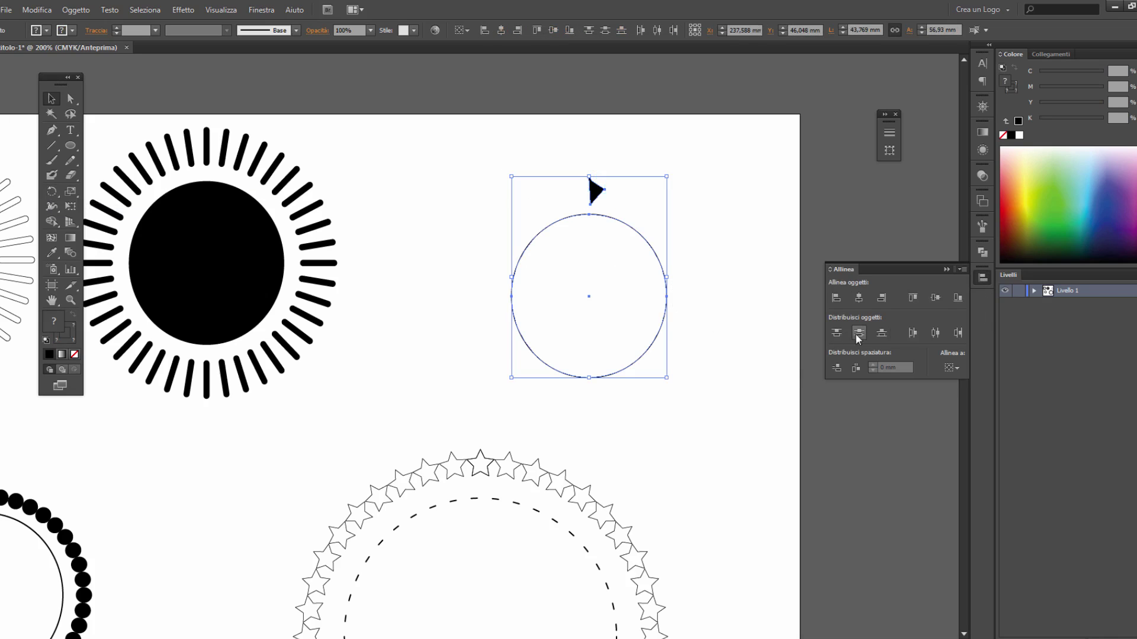
click(859, 298)
click(983, 277)
click(853, 343)
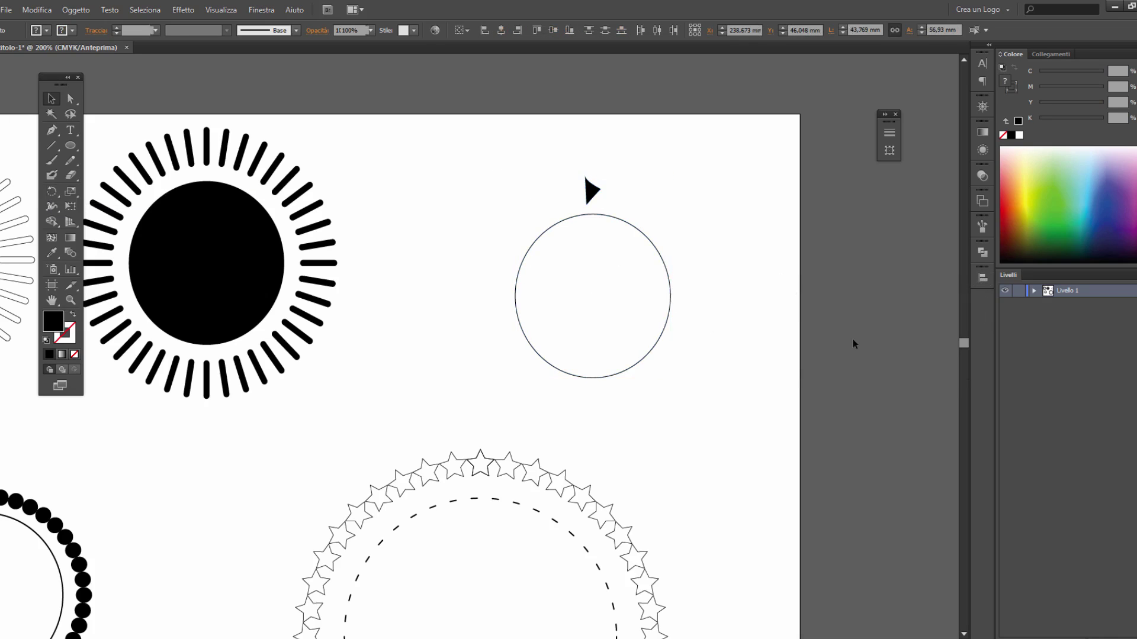
click(589, 189)
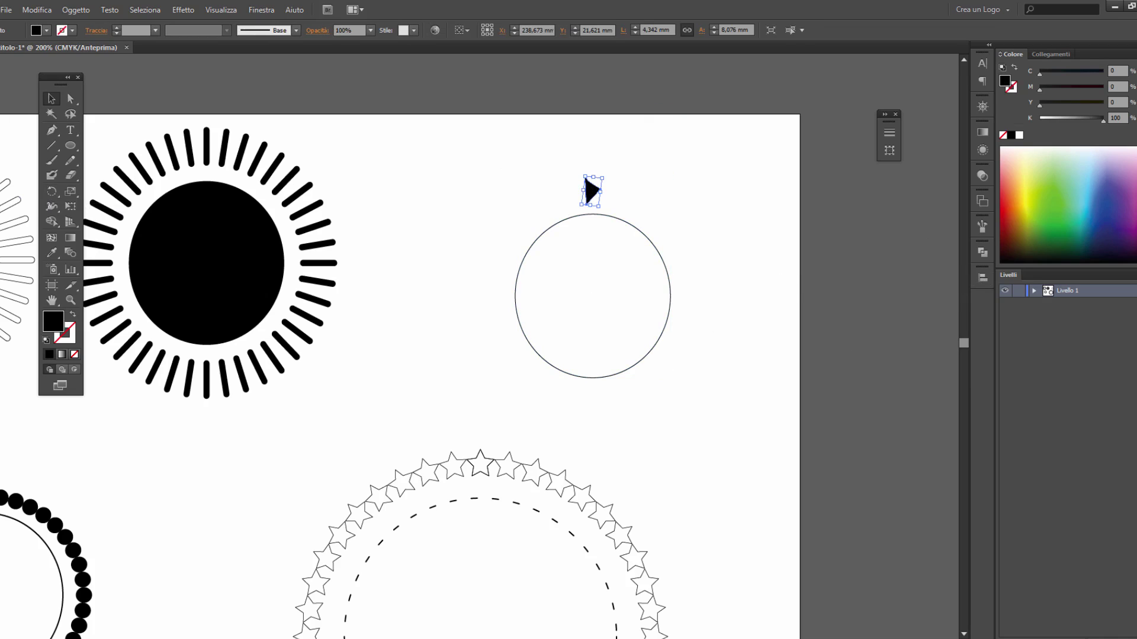
Ring the thin outline circle with triangle copies rotated 9° about its centre, repeating with Ctrl+D.
click(51, 192)
click(592, 290)
alt+click(592, 295)
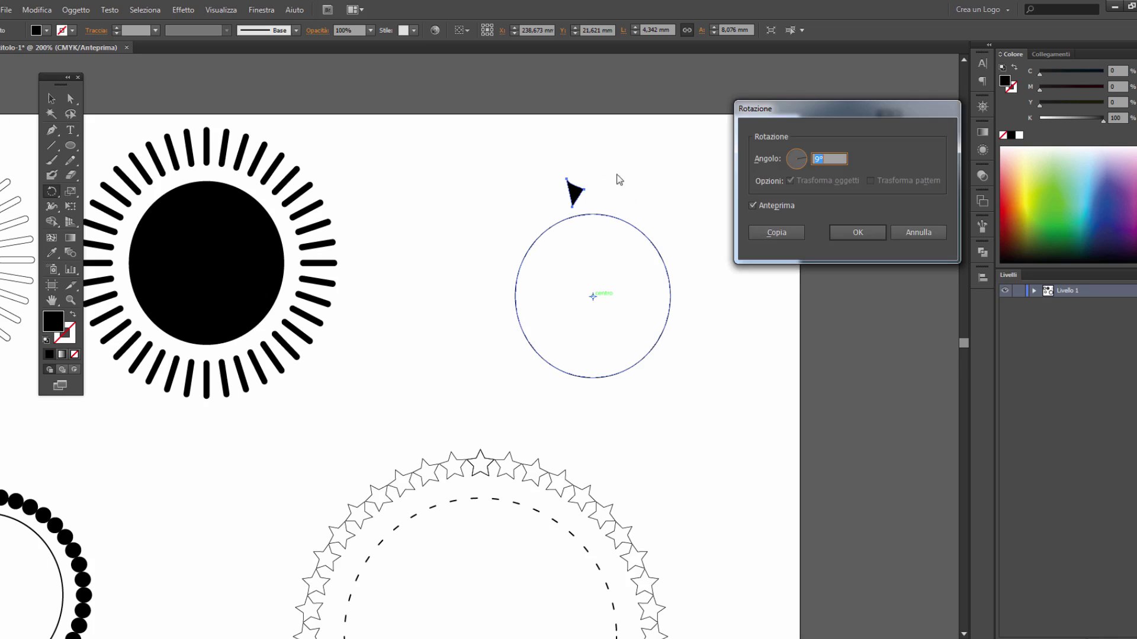
click(780, 232)
key(ctrl+d)
key(ctrl+d)
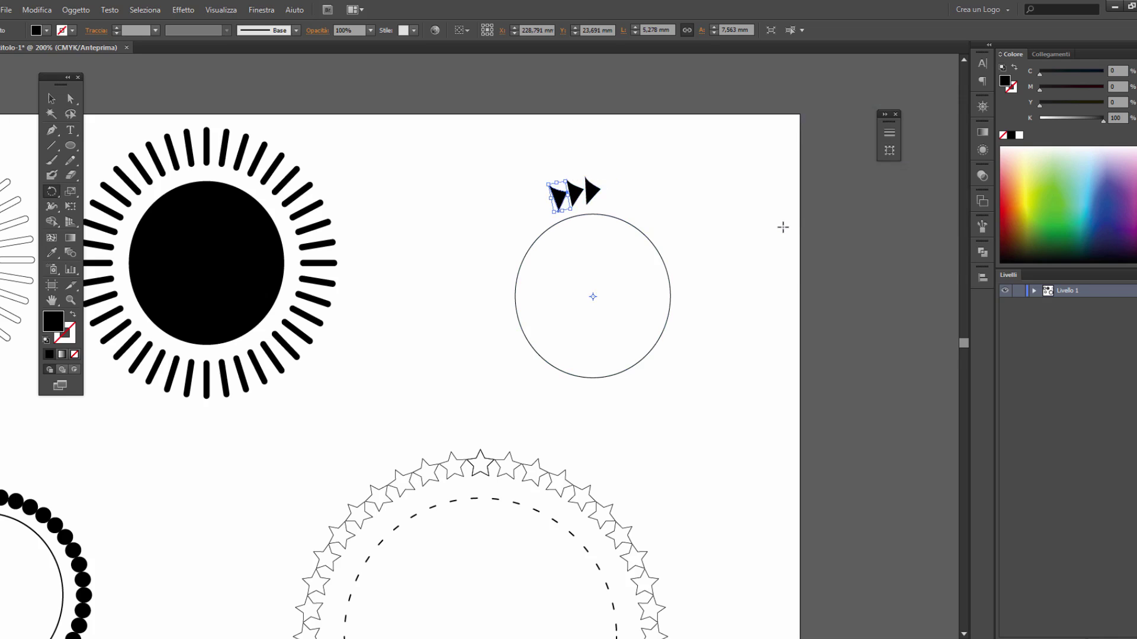
key(ctrl+d)
key(ctrl+d)
key(ctrl+d)
key(ctrl+d)
key(ctrl+d)
key(ctrl+d)
key(ctrl+d)
key(ctrl+d)
key(ctrl+d)
key(ctrl+d)
key(ctrl+d)
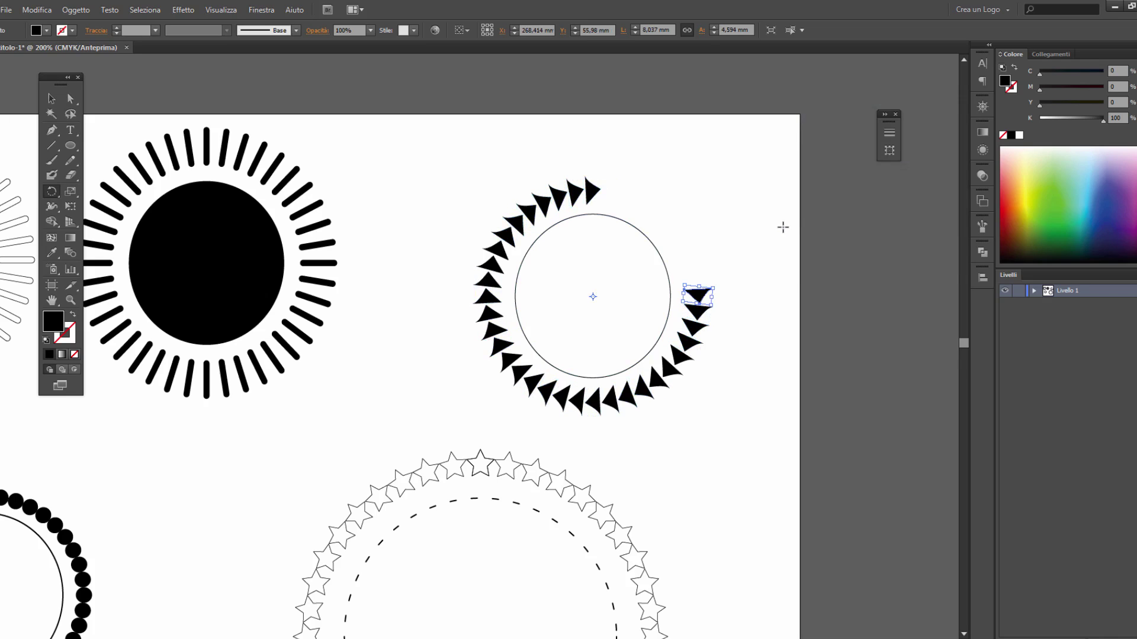
key(ctrl+d)
key(ctrl+d)
key(ctrl+d)
key(ctrl+d)
key(ctrl+d)
key(ctrl+d)
key(ctrl+d)
key(ctrl+d)
key(ctrl+d)
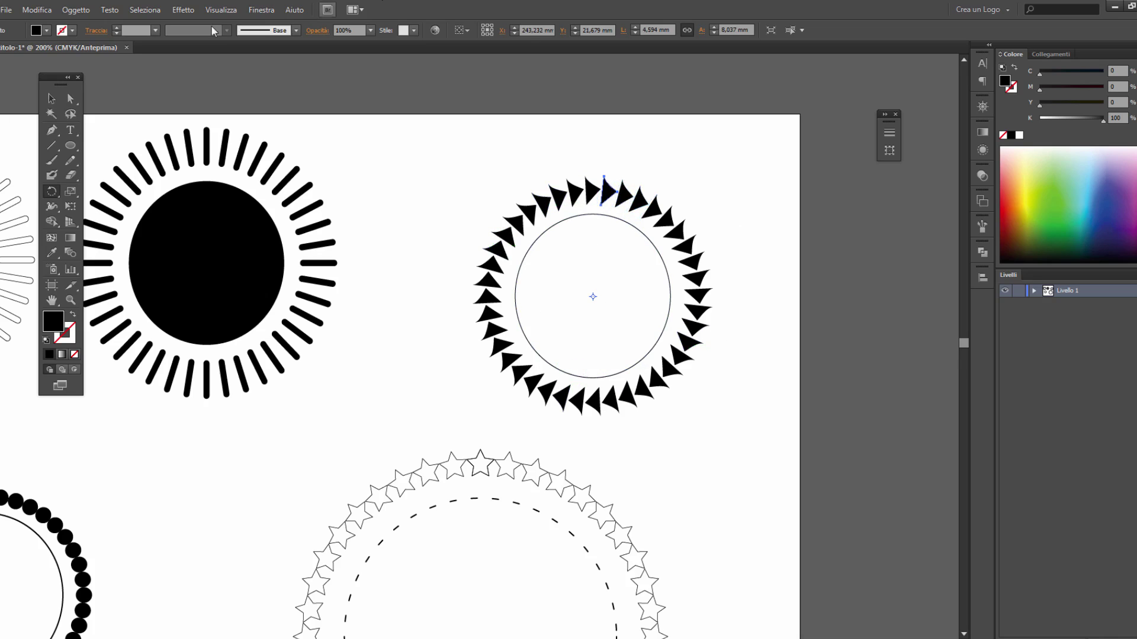
click(51, 99)
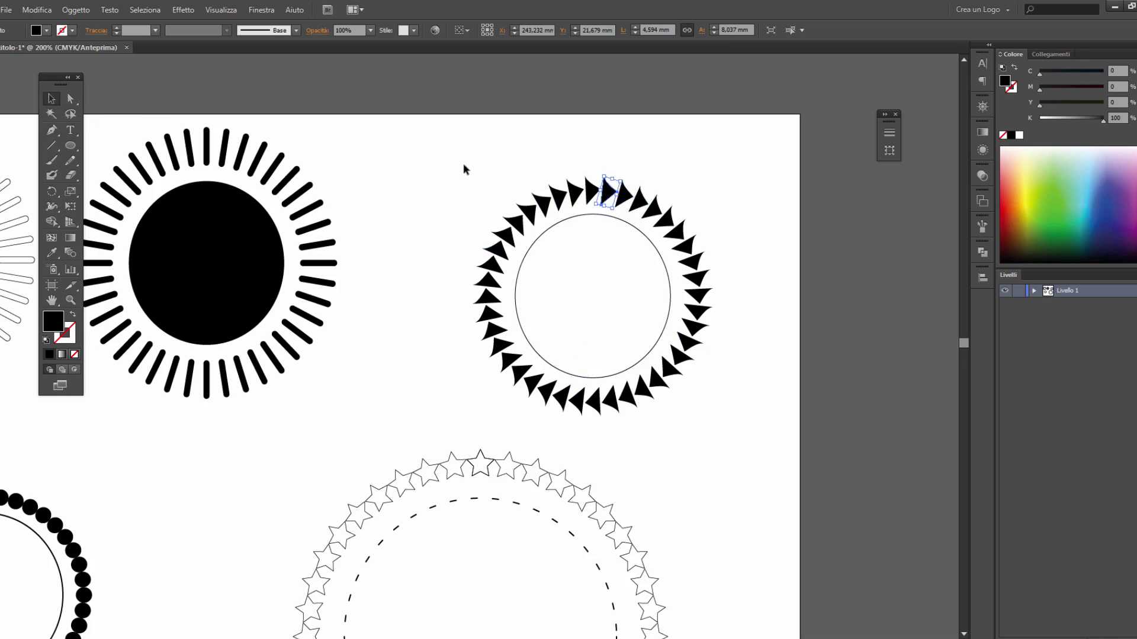
click(557, 171)
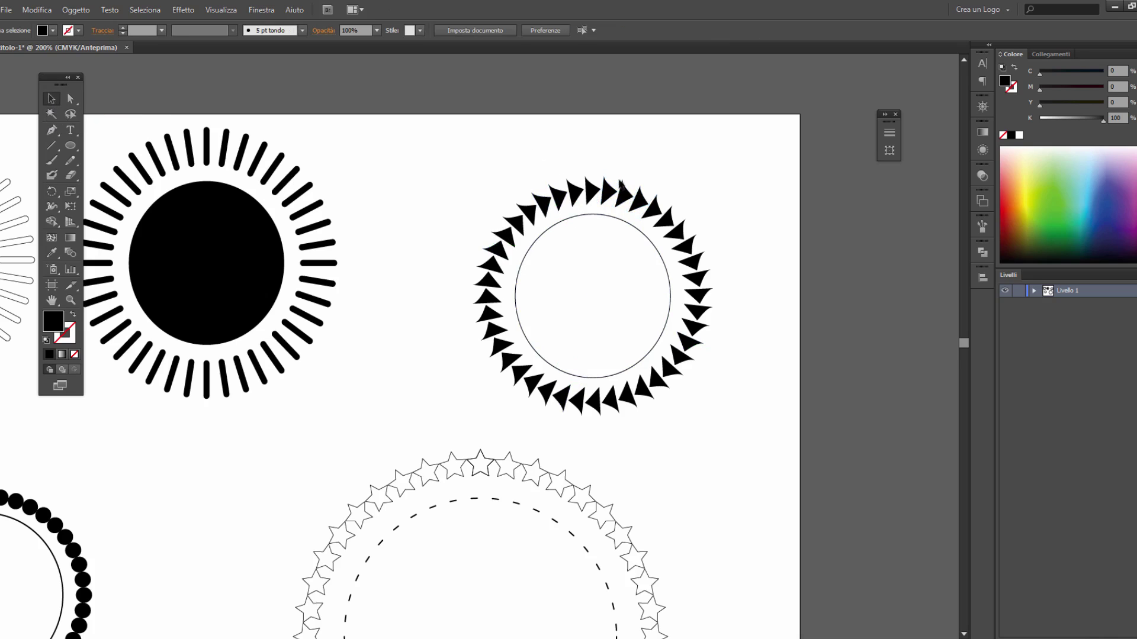
scroll(592, 201, down, 3)
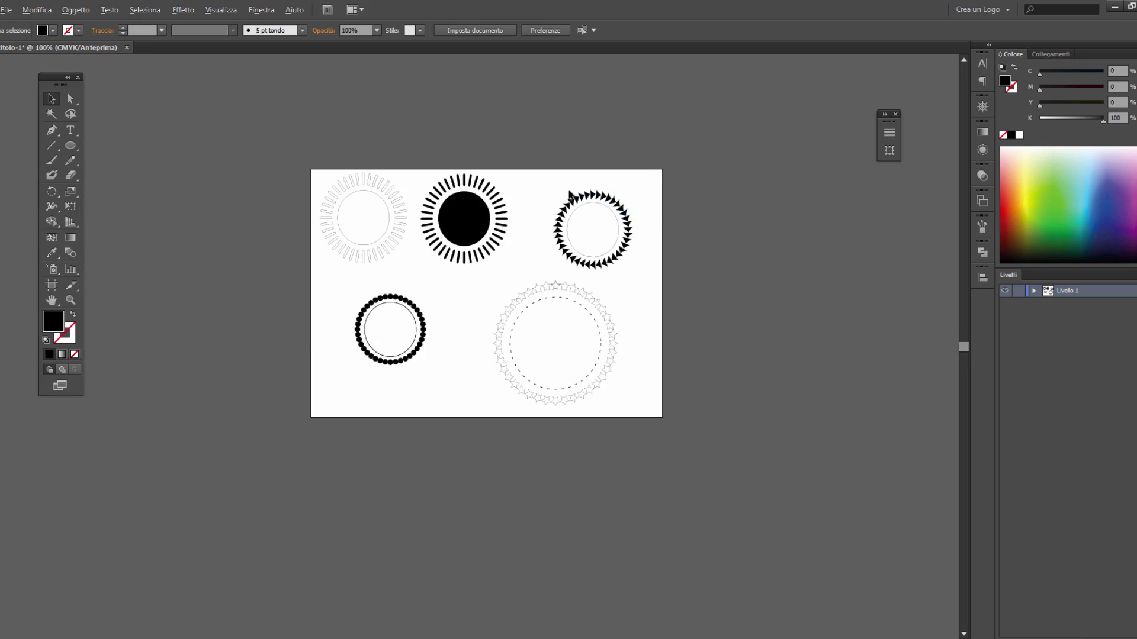
scroll(592, 207, up, 2)
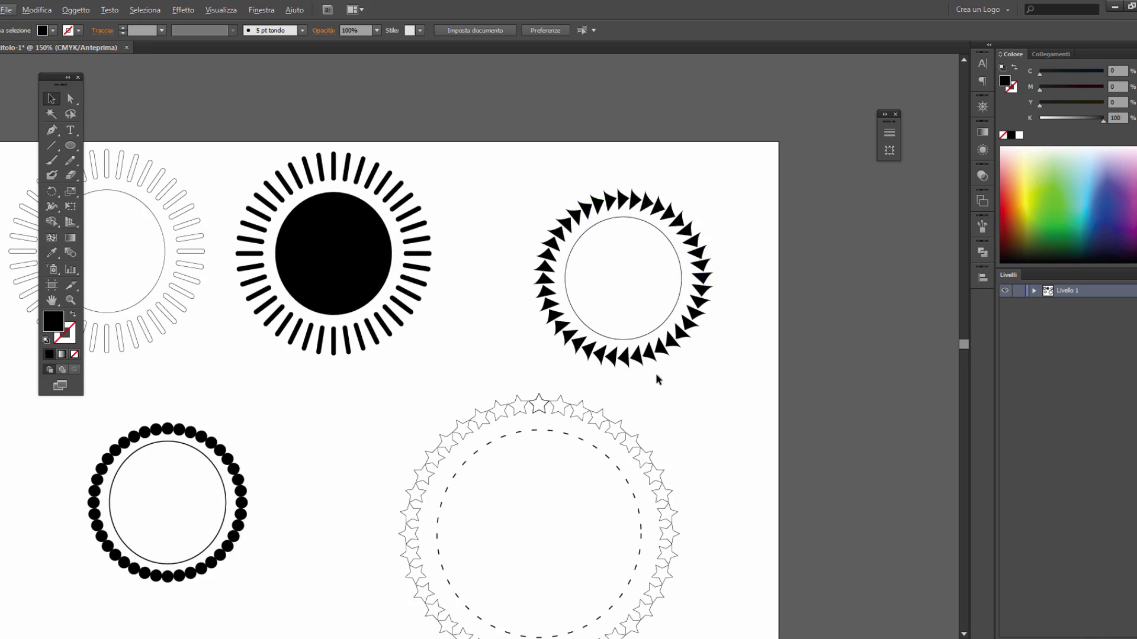